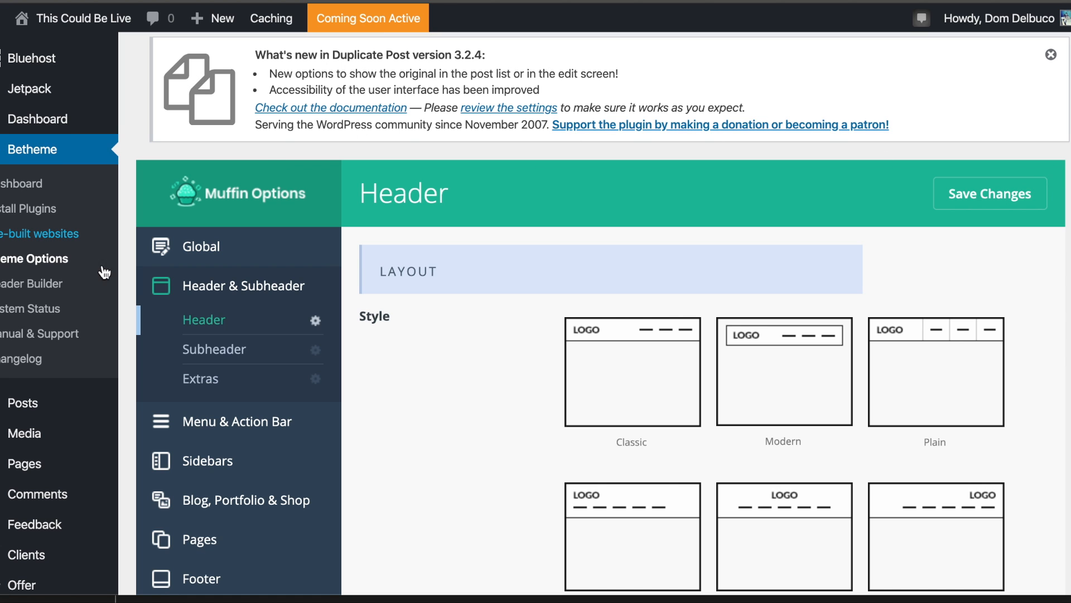
# Open the Global section of the Betheme Muffin Options.
pyautogui.scroll(-5, 149, 337)
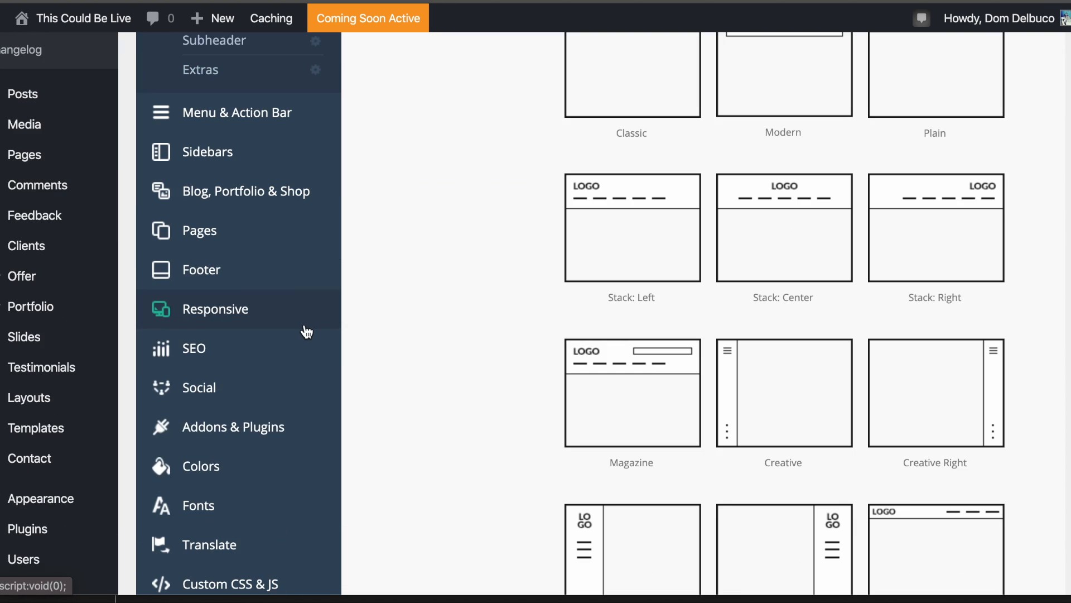
pyautogui.scroll(-5, 305, 331)
pyautogui.scroll(15, 304, 332)
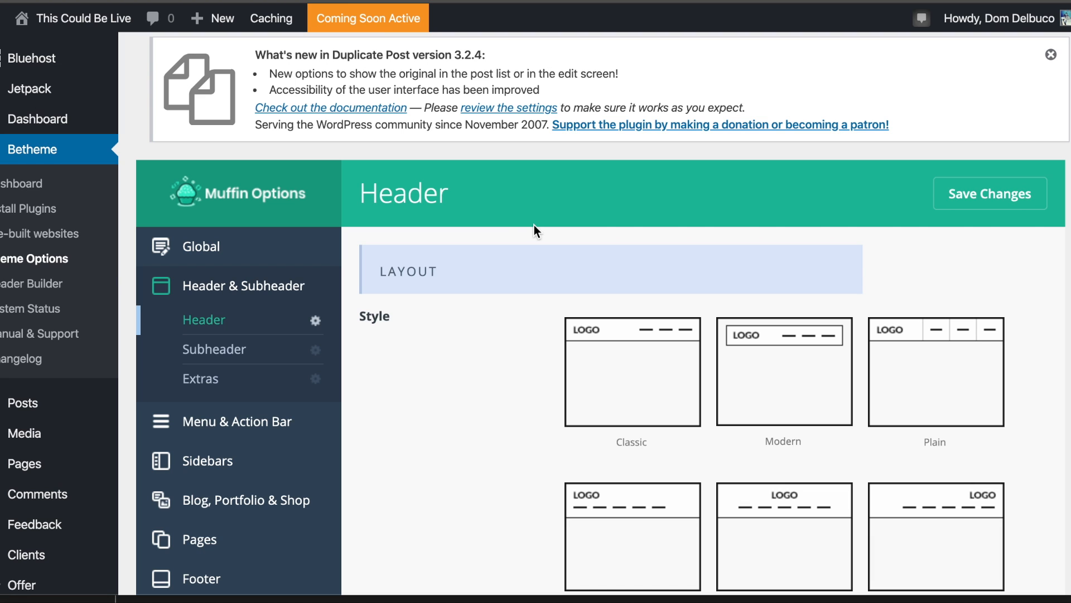
pyautogui.click(276, 254)
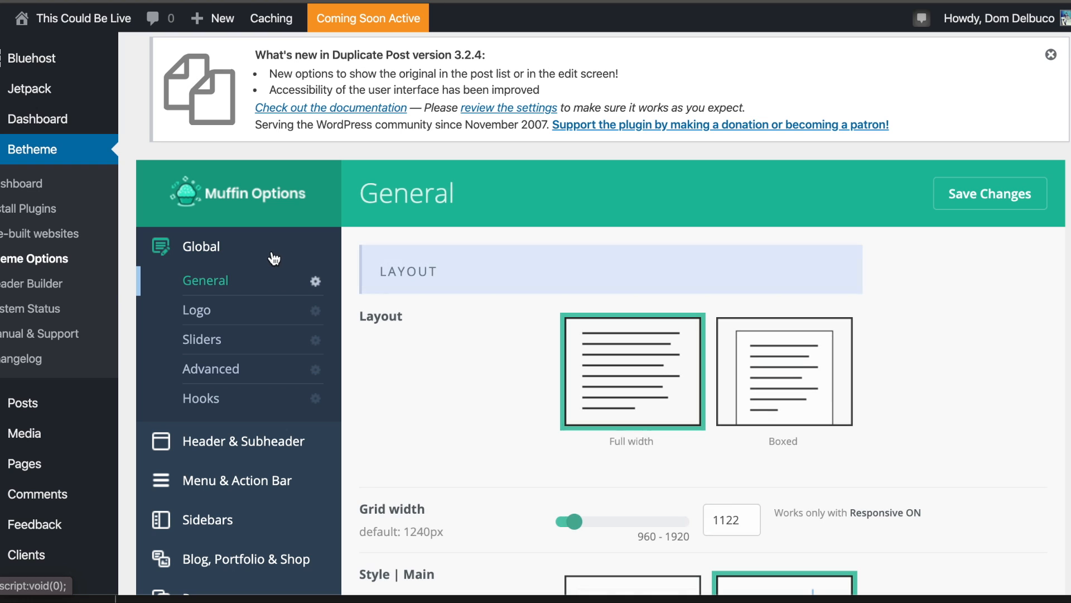
# Review the Global General options, then bring up the Global Logo settings.
pyautogui.scroll(-1, 528, 273)
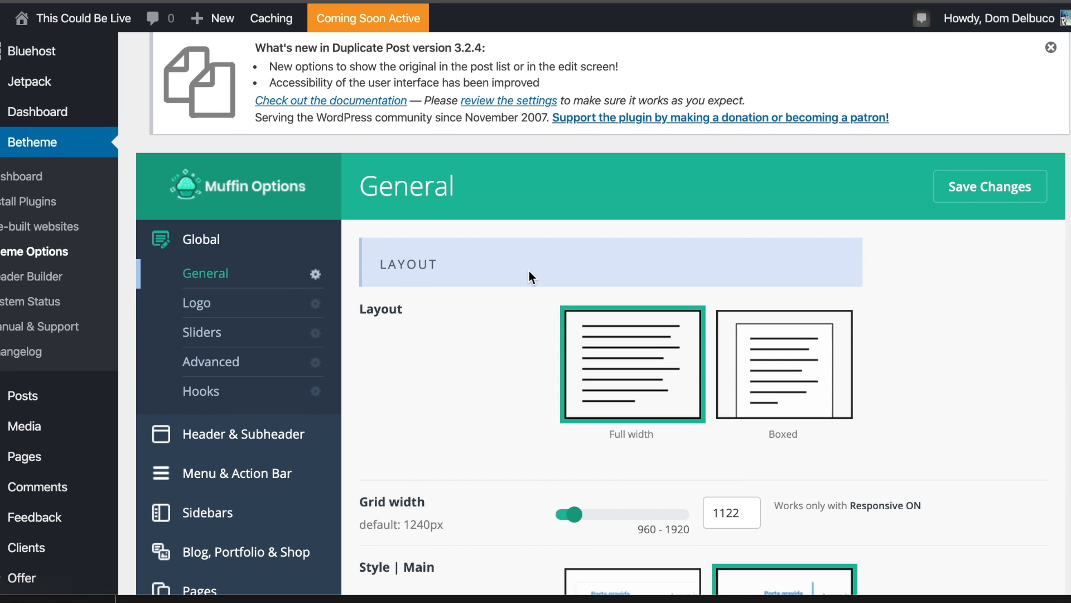
pyautogui.scroll(-1, 528, 275)
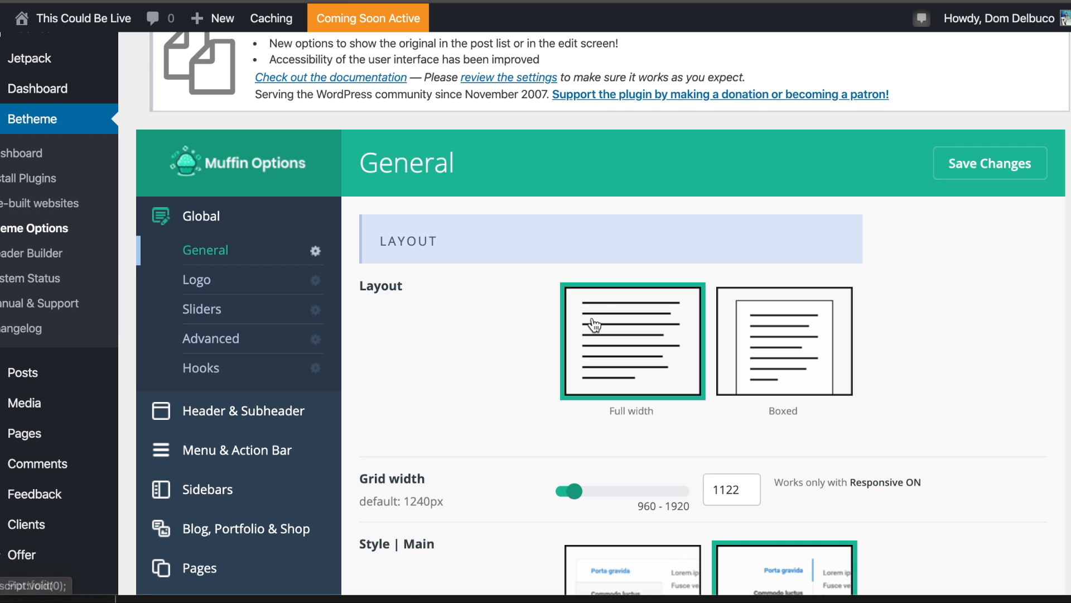
pyautogui.scroll(-4, 701, 240)
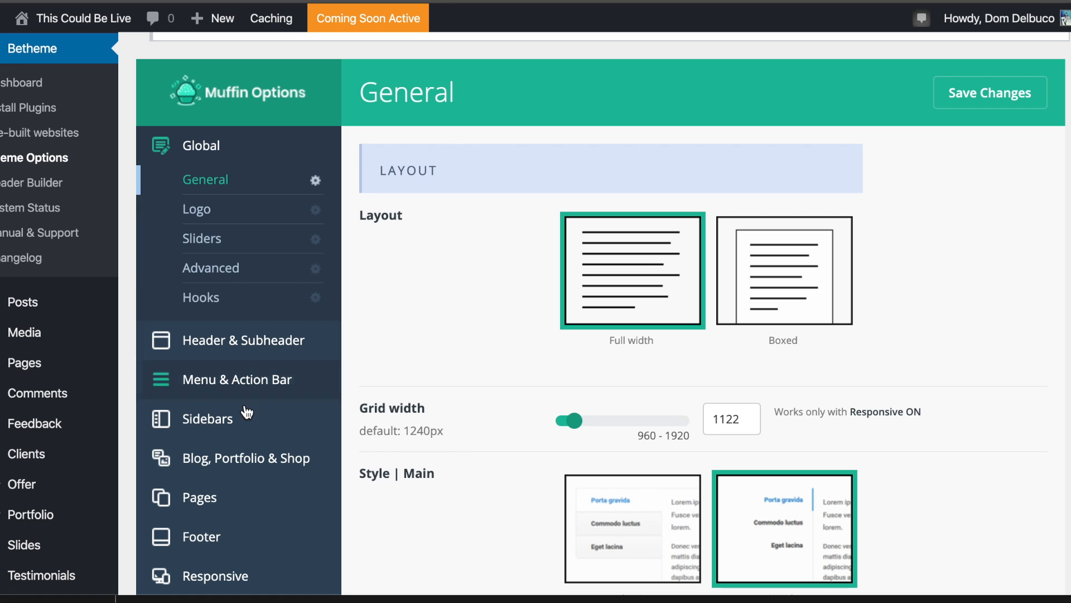
pyautogui.scroll(-3, 329, 323)
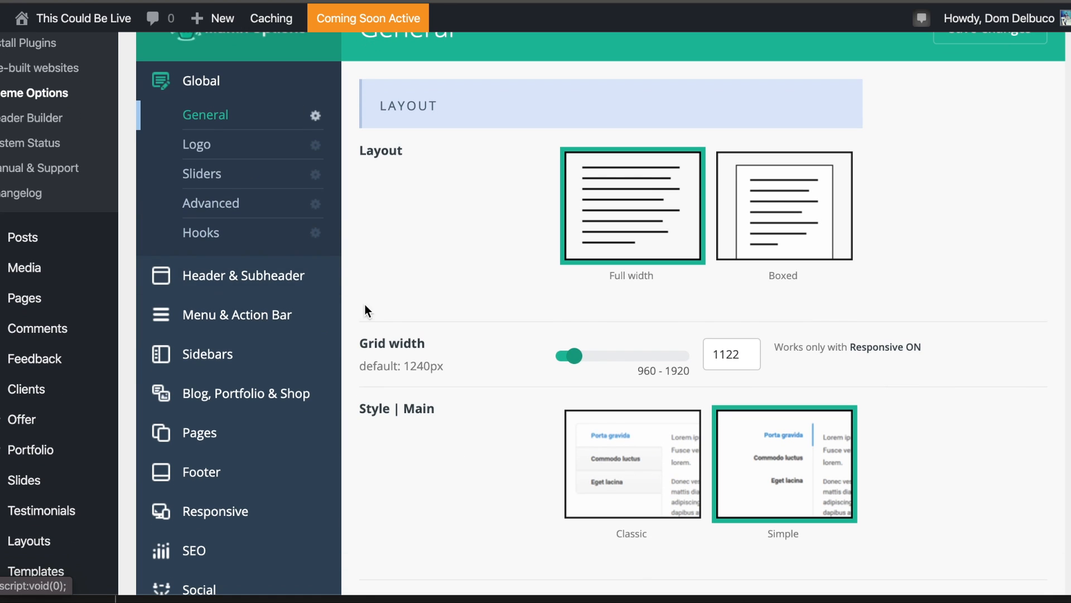
pyautogui.scroll(-10, 376, 236)
pyautogui.scroll(-15, 615, 316)
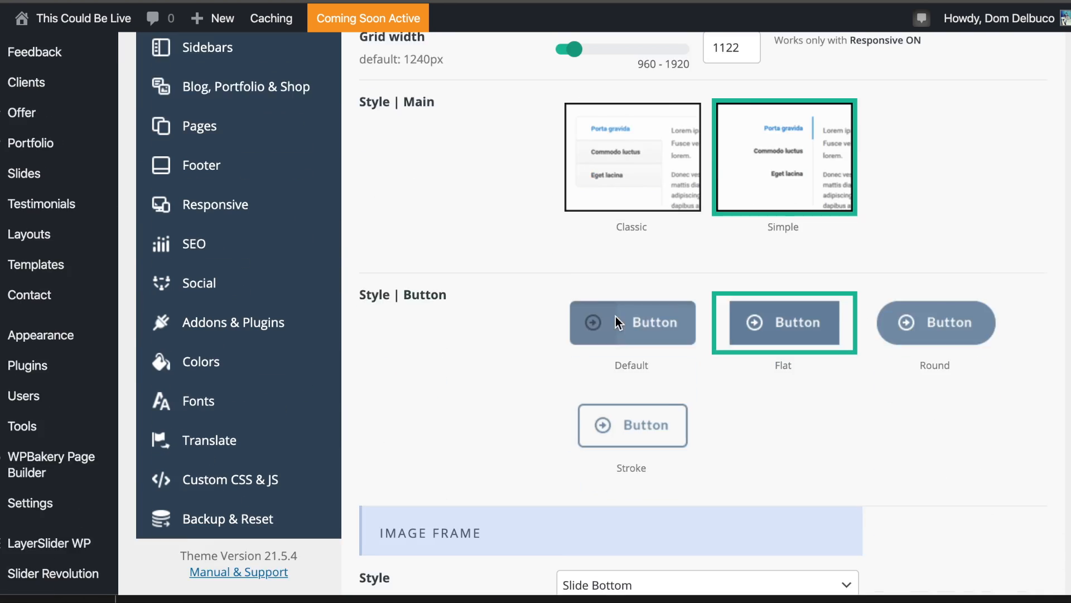
pyautogui.scroll(-20, 615, 318)
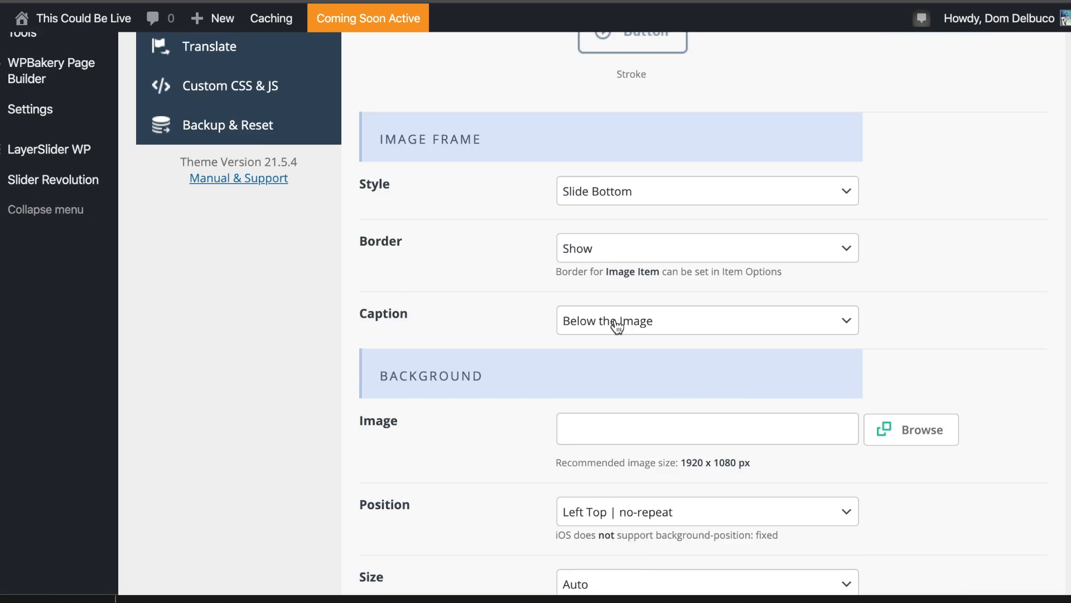
pyautogui.scroll(20, 615, 320)
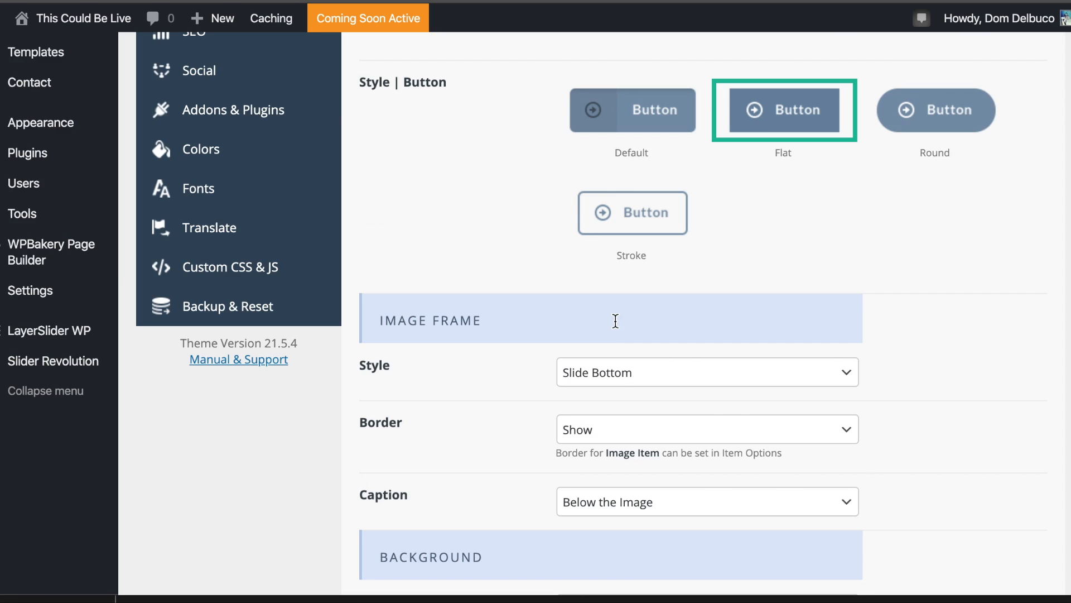
pyautogui.click(252, 221)
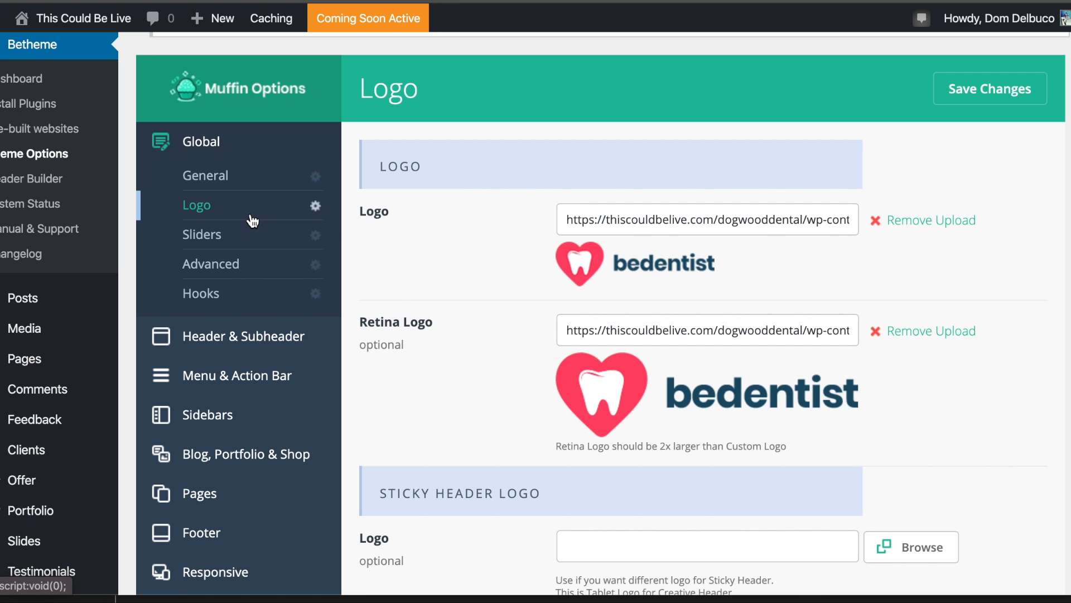
# Remove the existing bedentist Logo and Retina Logo uploads.
pyautogui.click(896, 220)
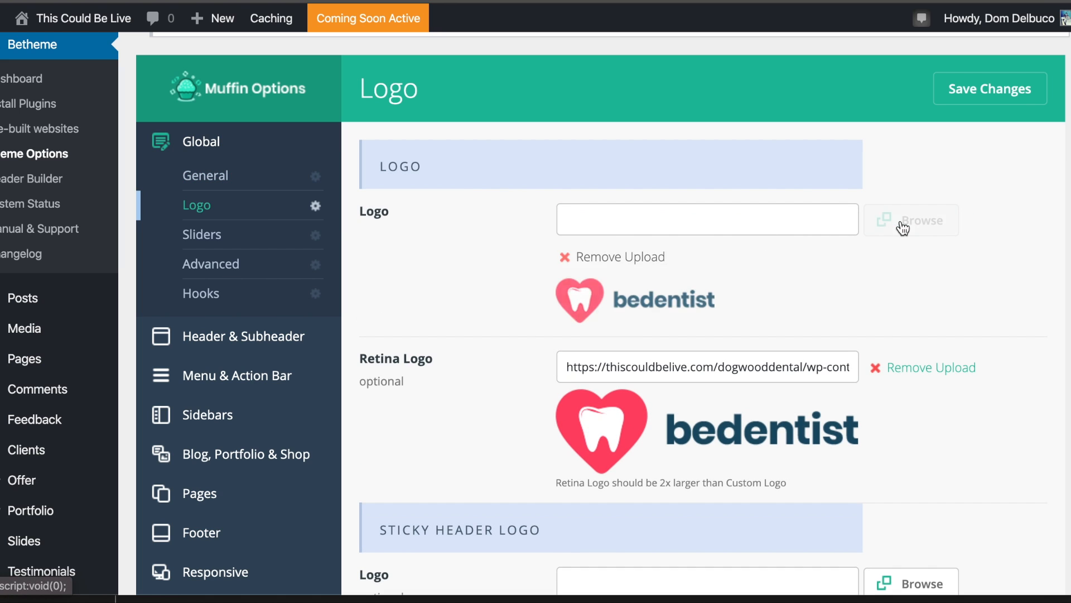
pyautogui.click(931, 284)
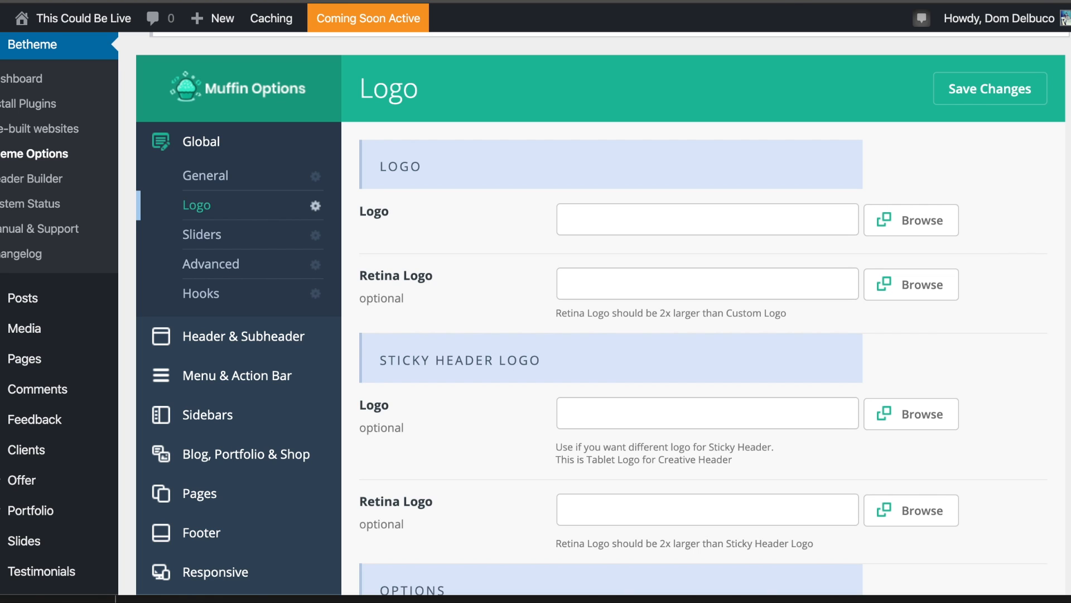
pyautogui.press('super+Tab')
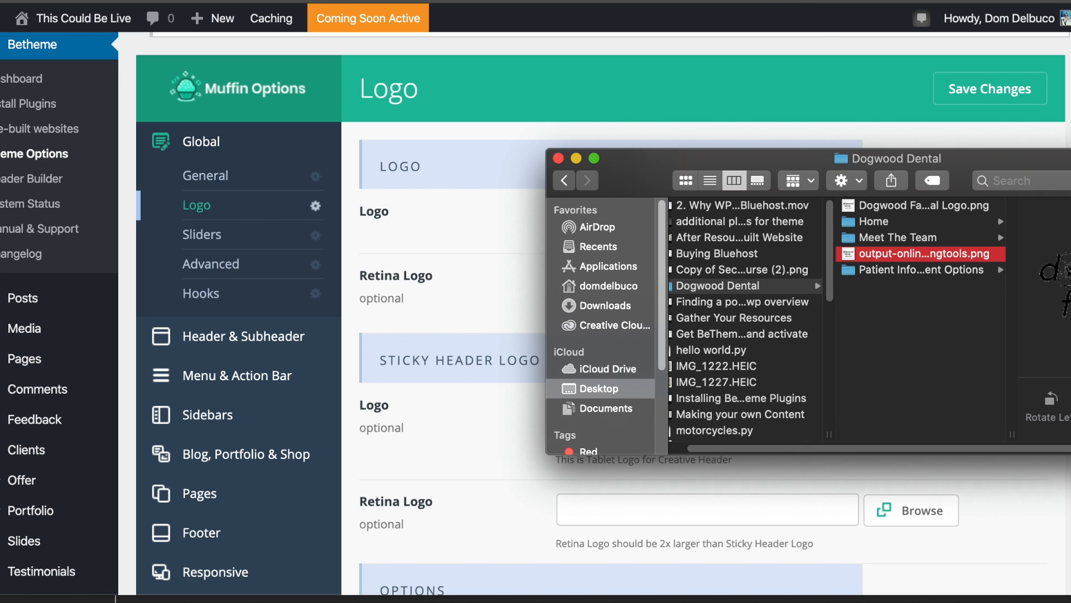
# Preview Dogwood Family Dental Logo.png from the Dogwood Dental folder and move its window aside.
pyautogui.click(903, 208)
pyautogui.moveTo(994, 163); pyautogui.dragTo(574, 142)
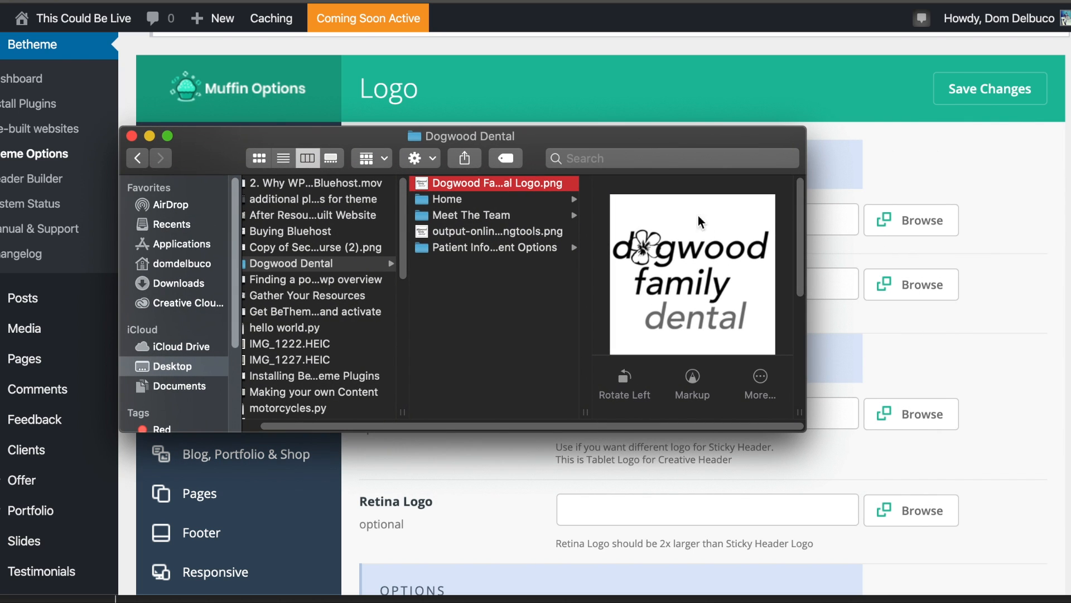
pyautogui.moveTo(657, 150); pyautogui.dragTo(1060, 167)
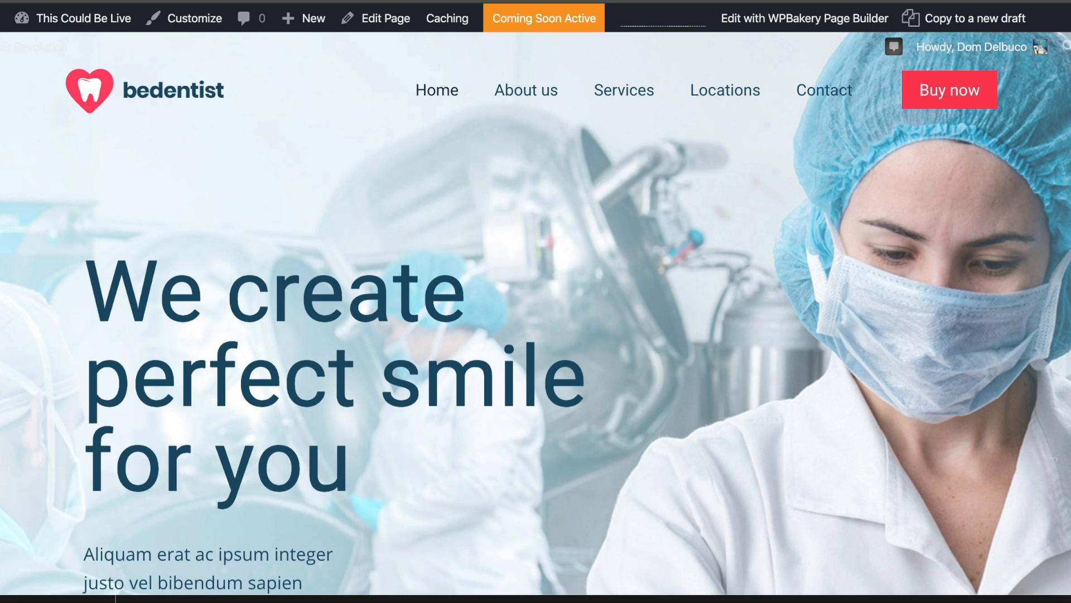
pyautogui.scroll(-2, 262, 133)
pyautogui.scroll(4, 247, 136)
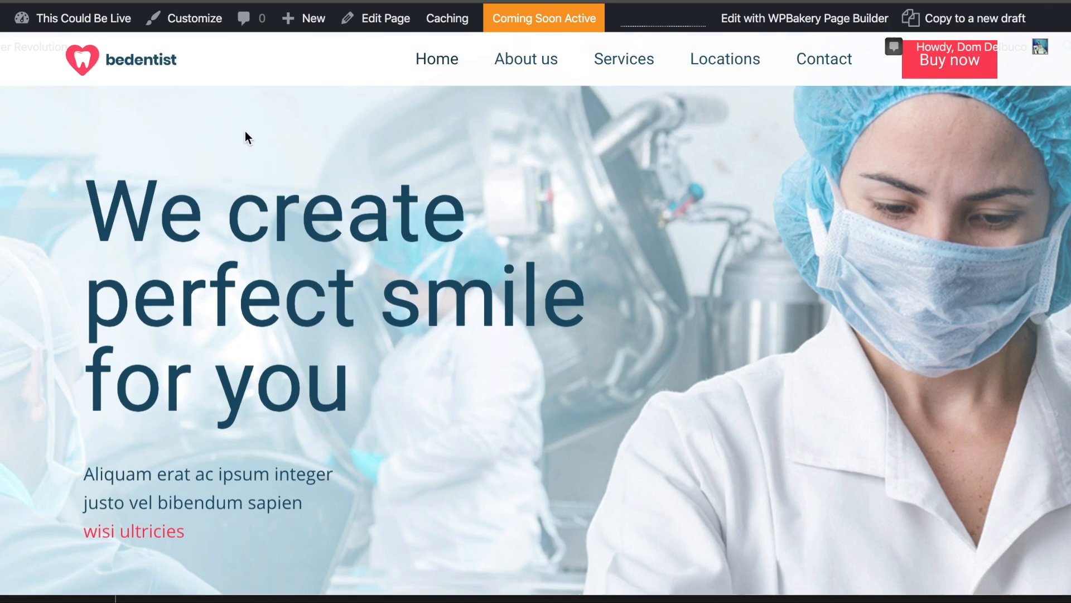
pyautogui.scroll(-2, 232, 81)
pyautogui.scroll(2, 232, 81)
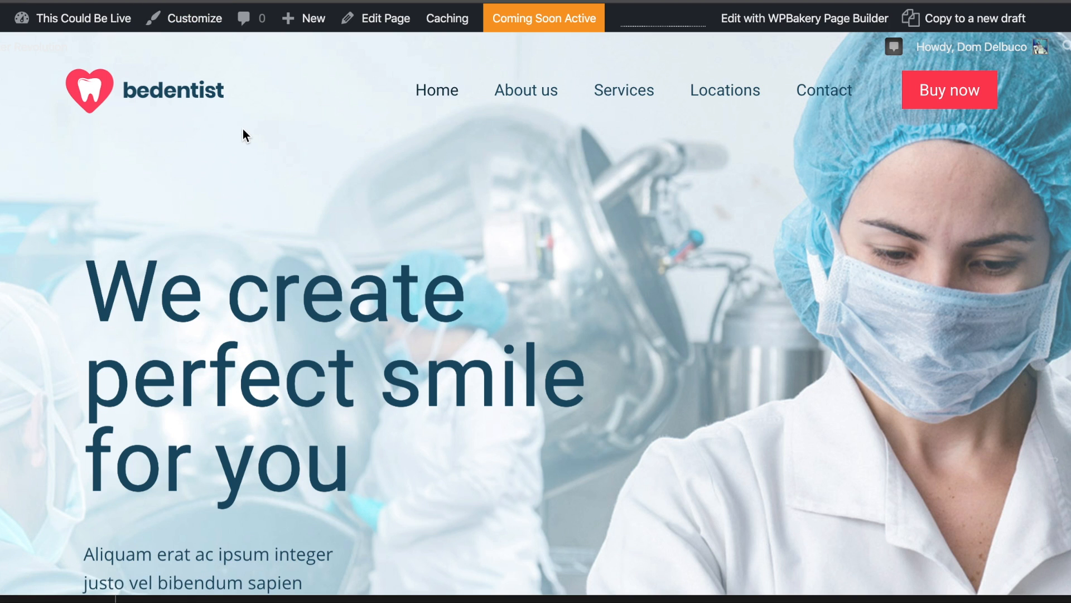
pyautogui.scroll(-3, 243, 129)
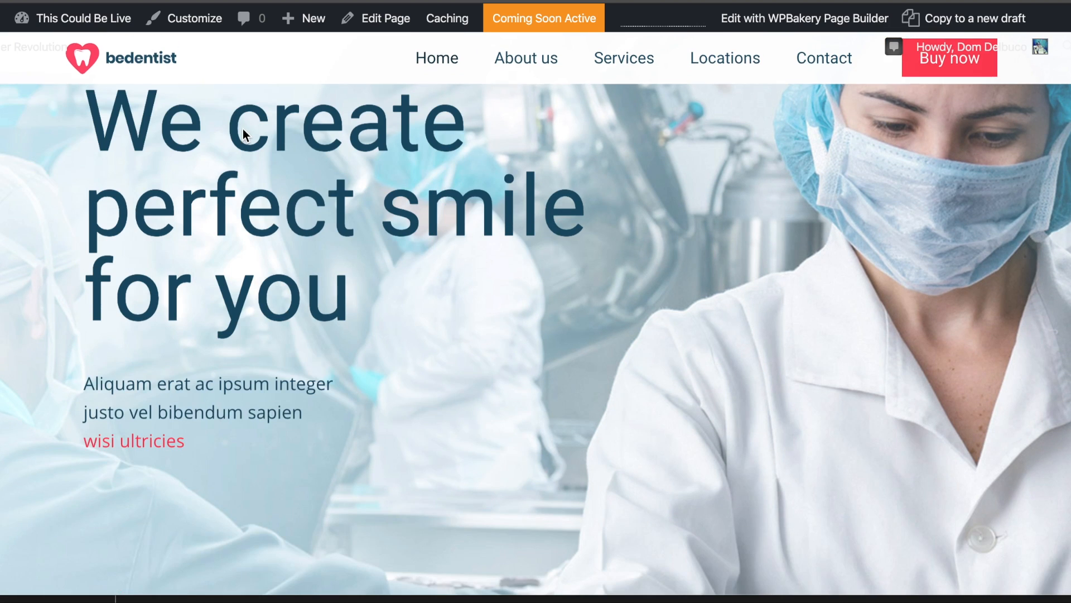
pyautogui.scroll(-1, 243, 129)
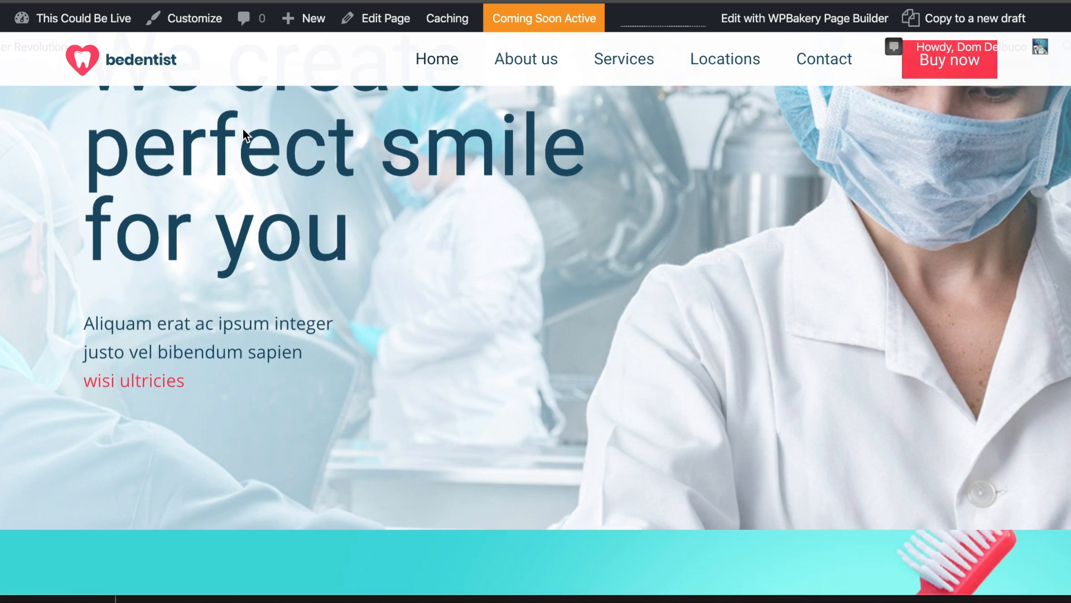
pyautogui.scroll(-2, 172, 86)
pyautogui.click(173, 87)
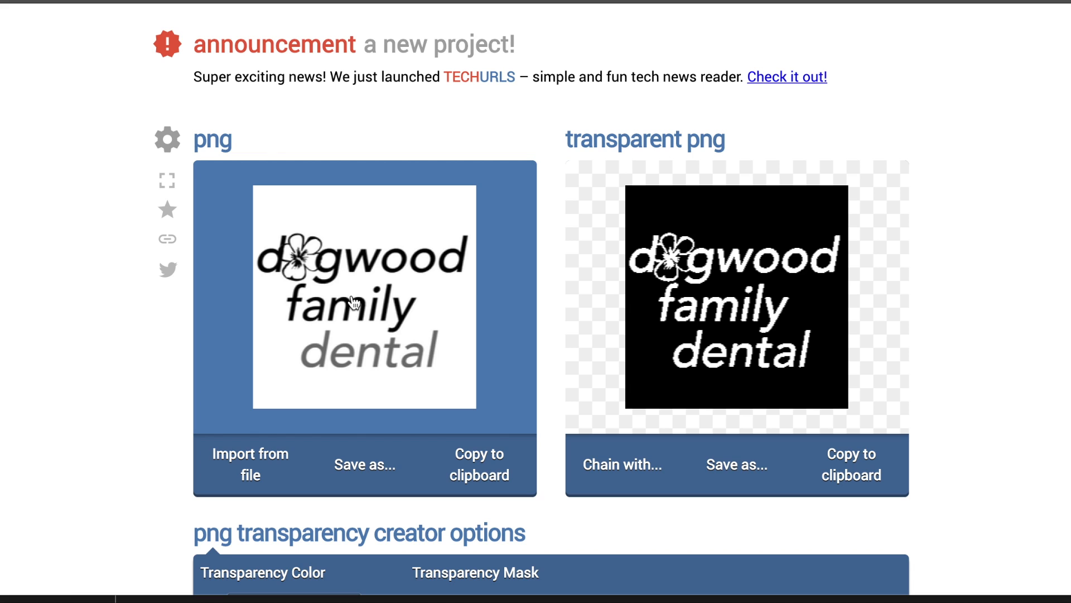
# Toggle the Preview Transparency Mask off and back on.
pyautogui.scroll(-1, 543, 275)
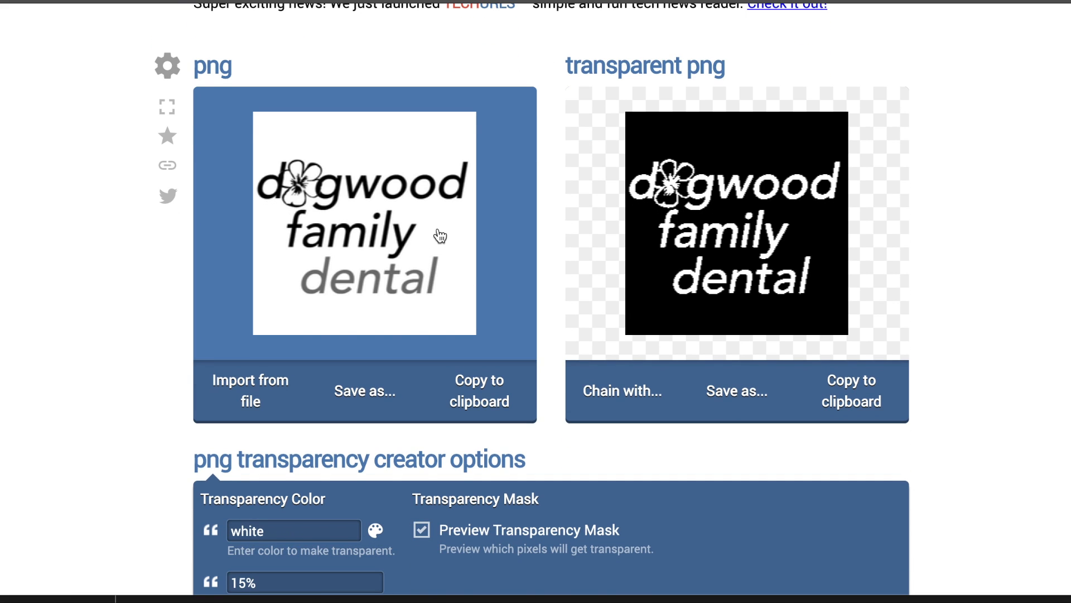
pyautogui.scroll(-1, 443, 225)
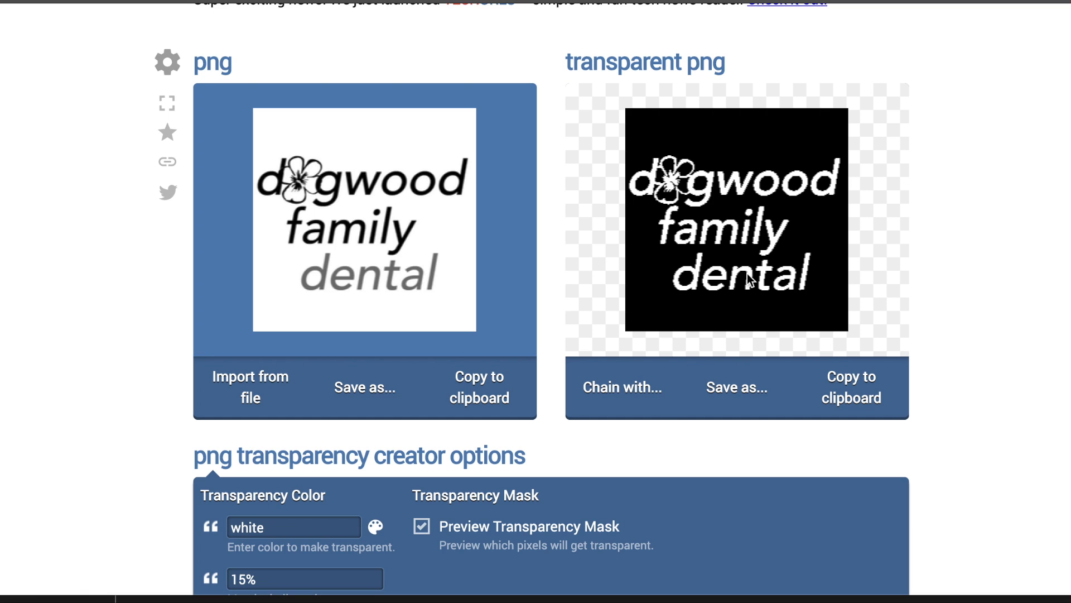
pyautogui.click(451, 544)
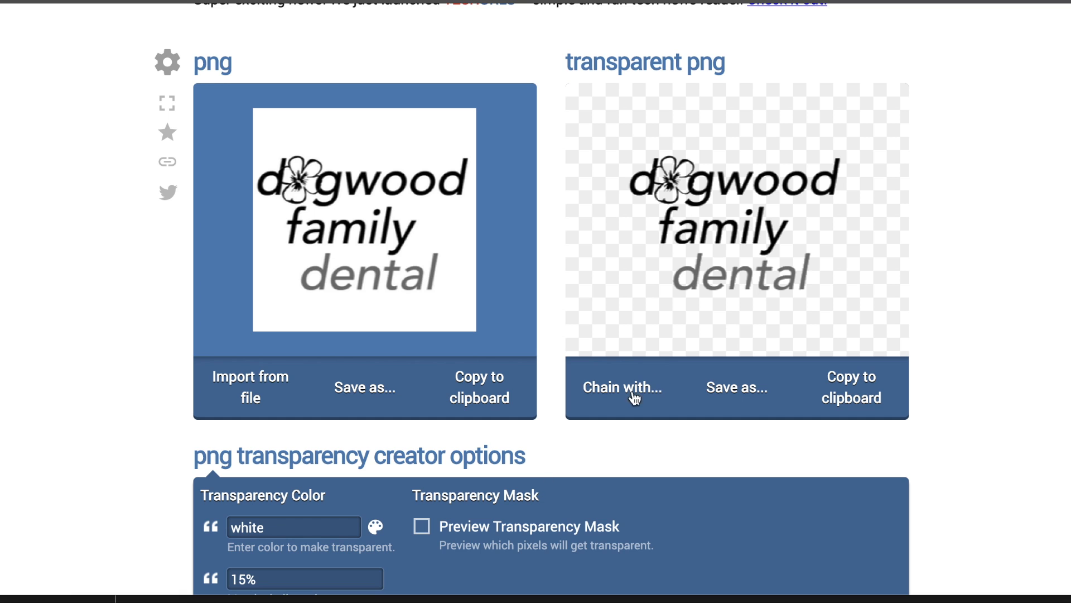
pyautogui.scroll(-2, 443, 529)
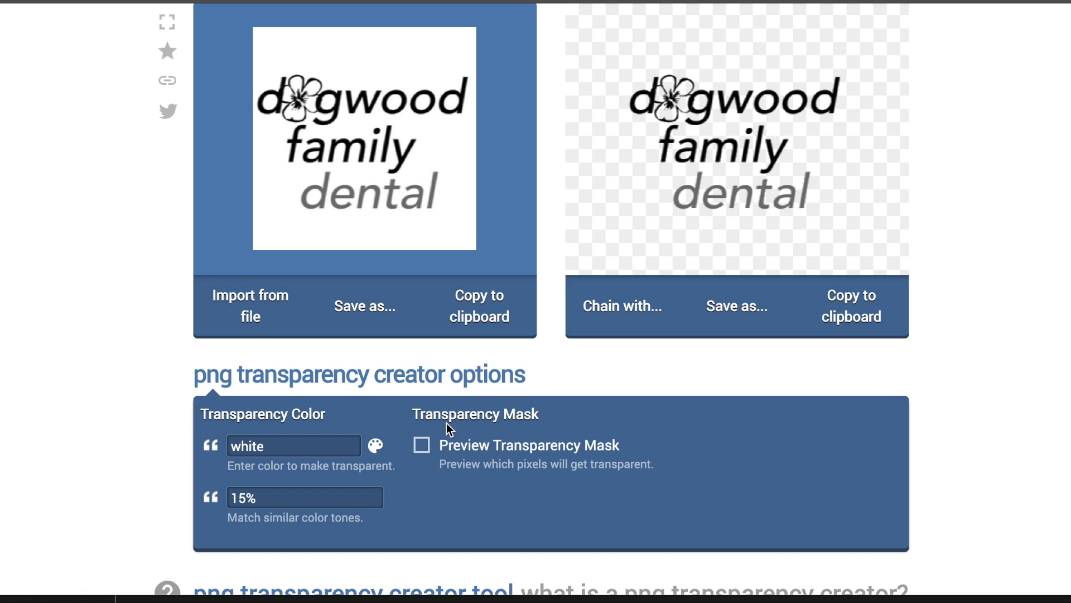
pyautogui.click(422, 449)
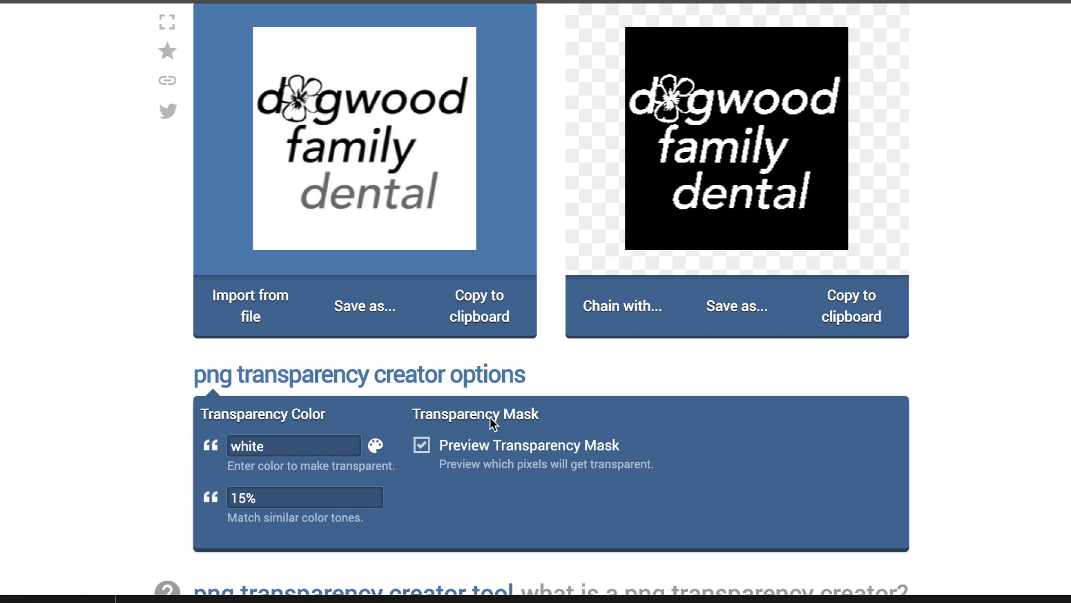
# Try 25% and 35% tone matching, then settle back on 15%.
pyautogui.click(257, 493)
pyautogui.moveTo(240, 495); pyautogui.dragTo(234, 494)
pyautogui.write('2')
pyautogui.click(471, 503)
pyautogui.moveTo(240, 494); pyautogui.dragTo(231, 493)
pyautogui.write('3')
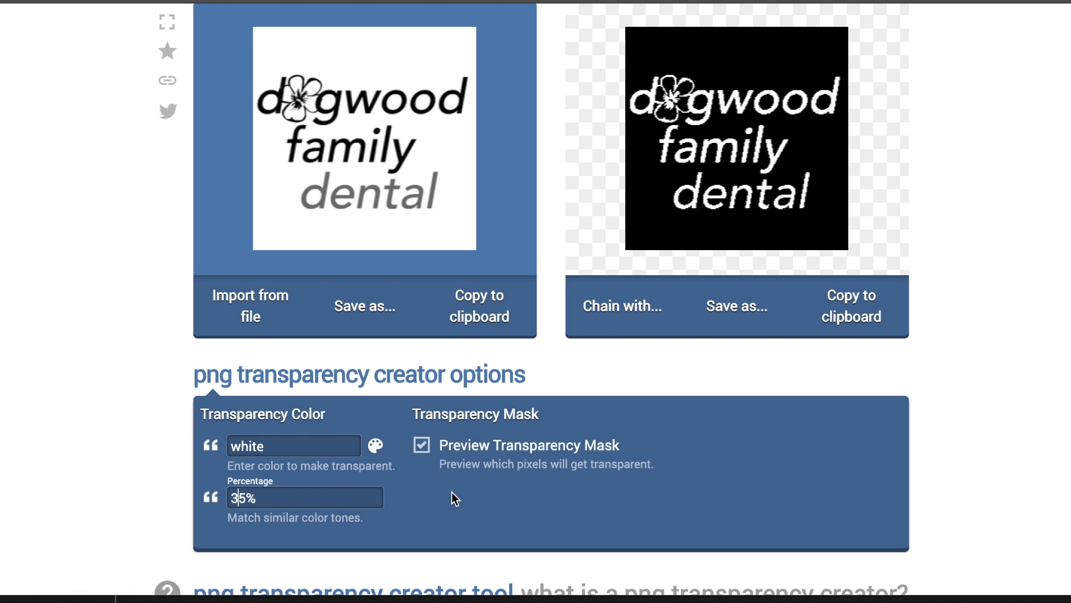
pyautogui.moveTo(246, 494); pyautogui.dragTo(233, 496)
pyautogui.press('BackSpace')
pyautogui.write('1')
pyautogui.click(478, 498)
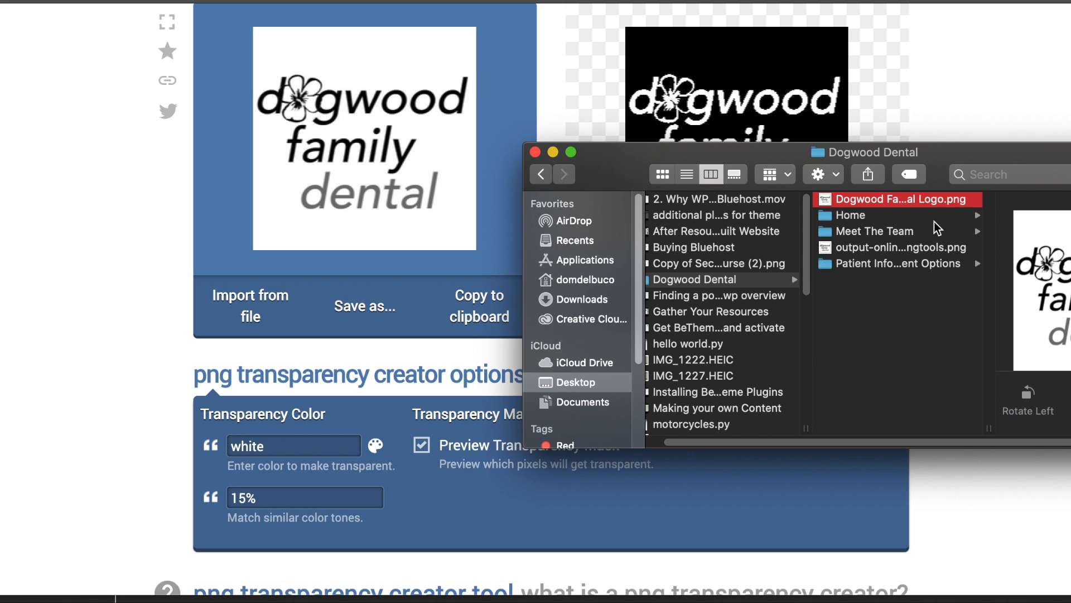
# Preview the transparent output-onlinepngtools.png in Dogwood Dental, then return to the browser.
pyautogui.click(857, 256)
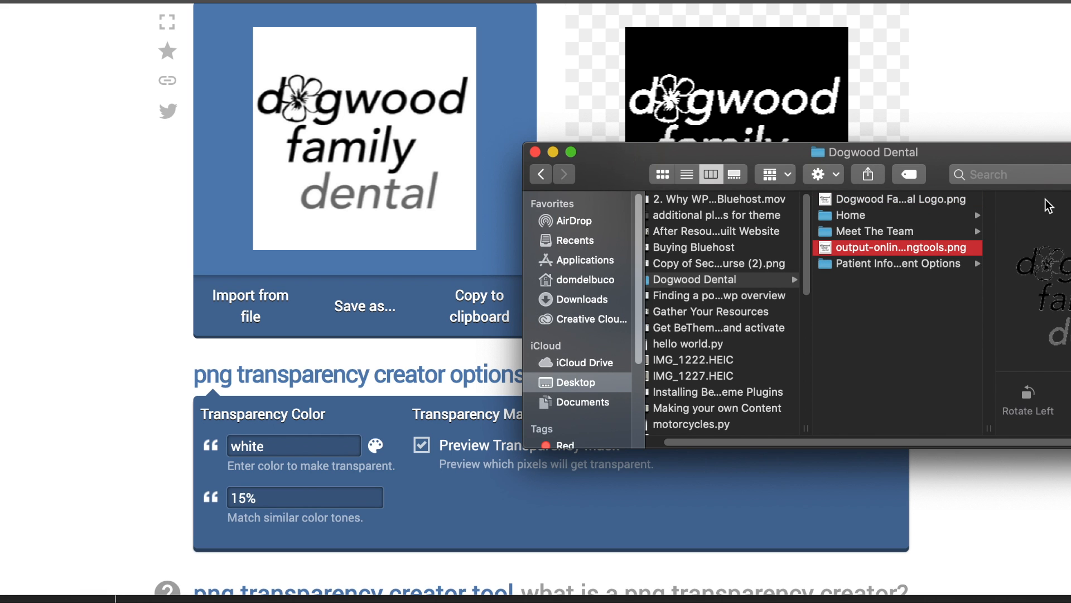
pyautogui.moveTo(1039, 170); pyautogui.dragTo(836, 152)
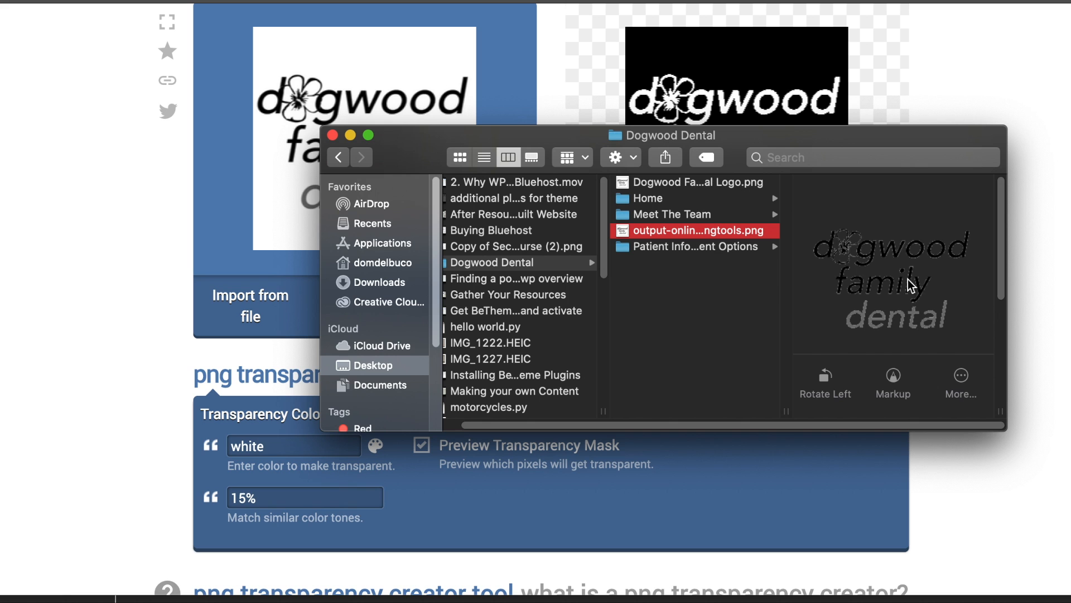
pyautogui.moveTo(837, 137); pyautogui.dragTo(1055, 136)
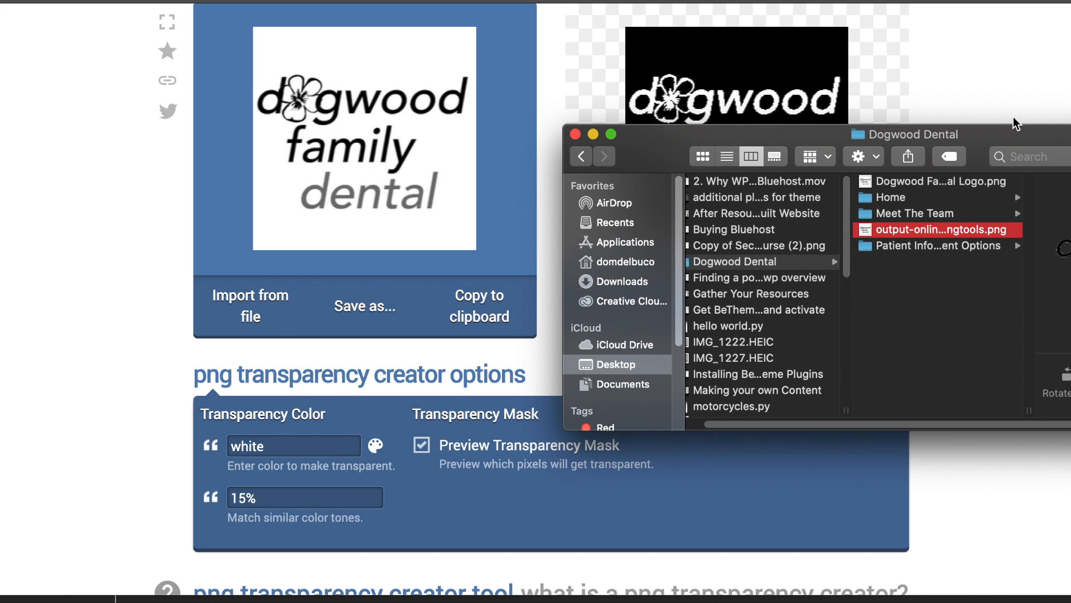
pyautogui.click(1014, 63)
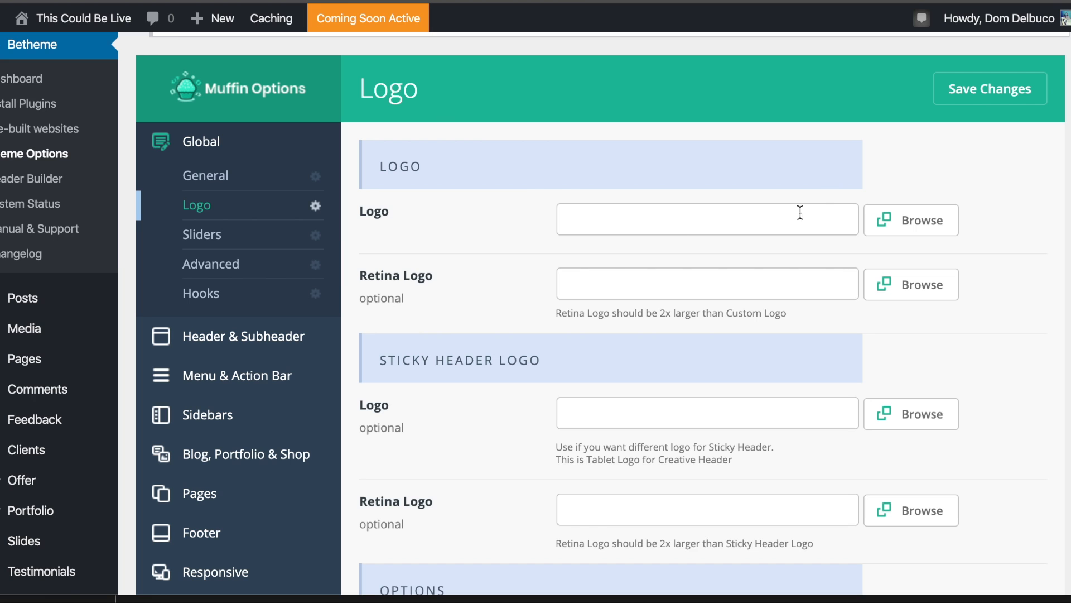
# Upload output-onlinepngtools.png and set it as the Logo.
pyautogui.click(944, 215)
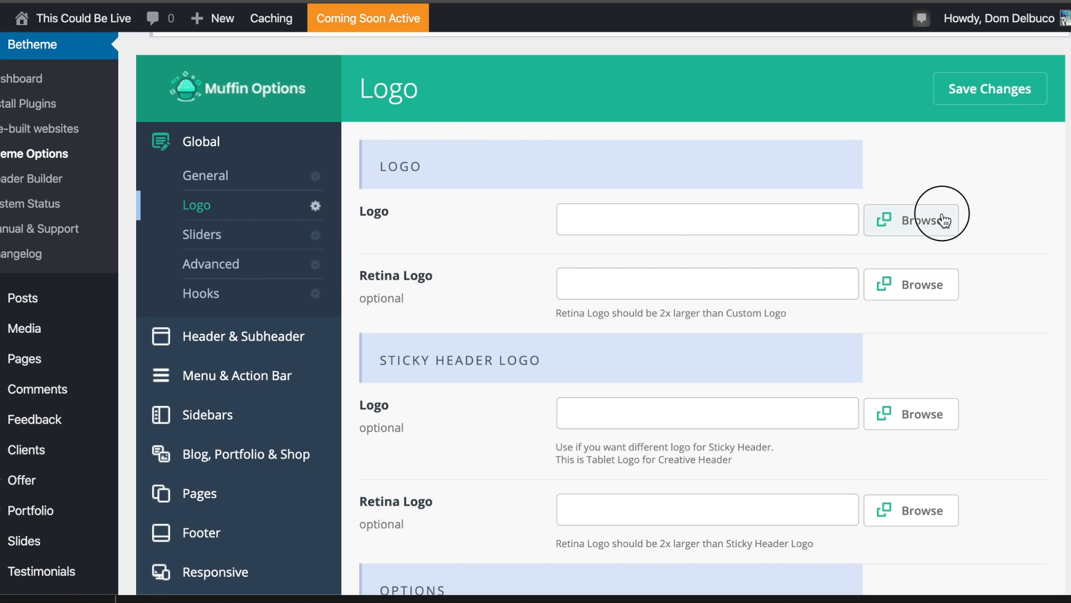
pyautogui.moveTo(1068, 443); pyautogui.dragTo(601, 295)
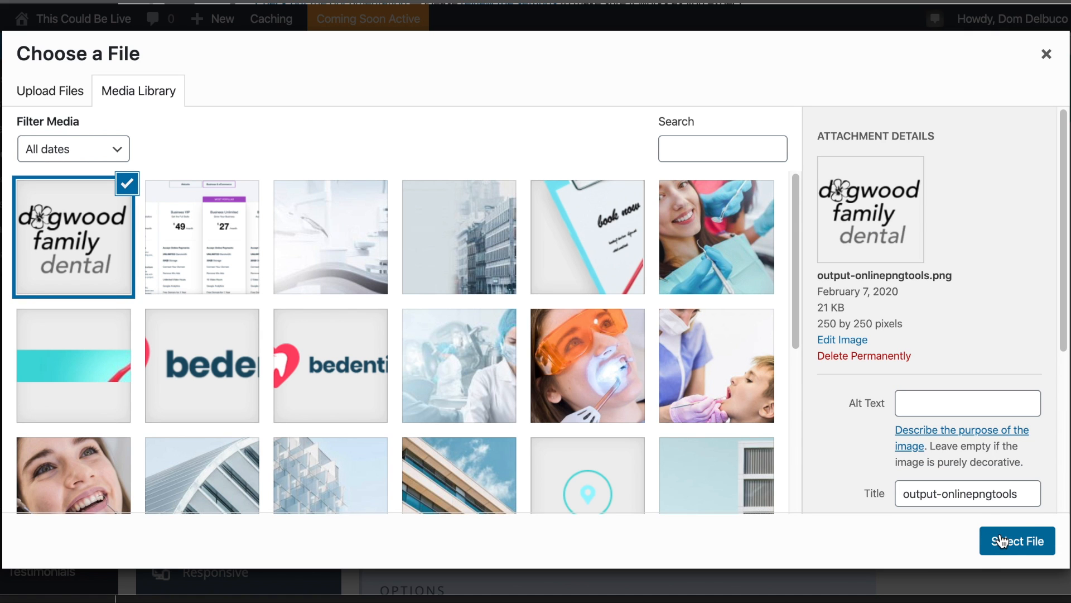
pyautogui.click(1003, 540)
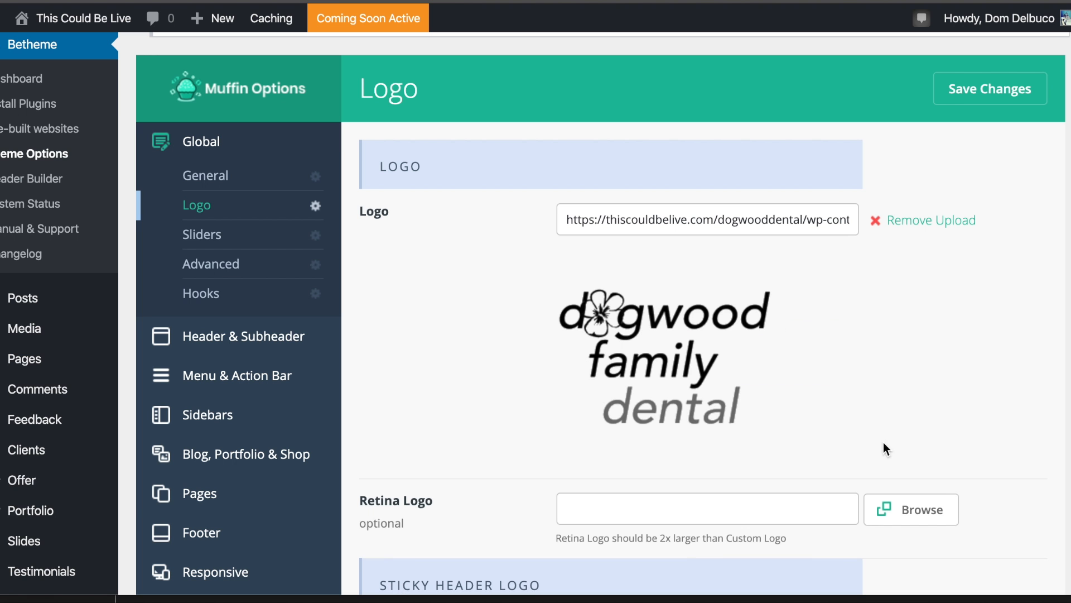
# Set the dogwood family dental image as the Retina Logo and save.
pyautogui.click(922, 505)
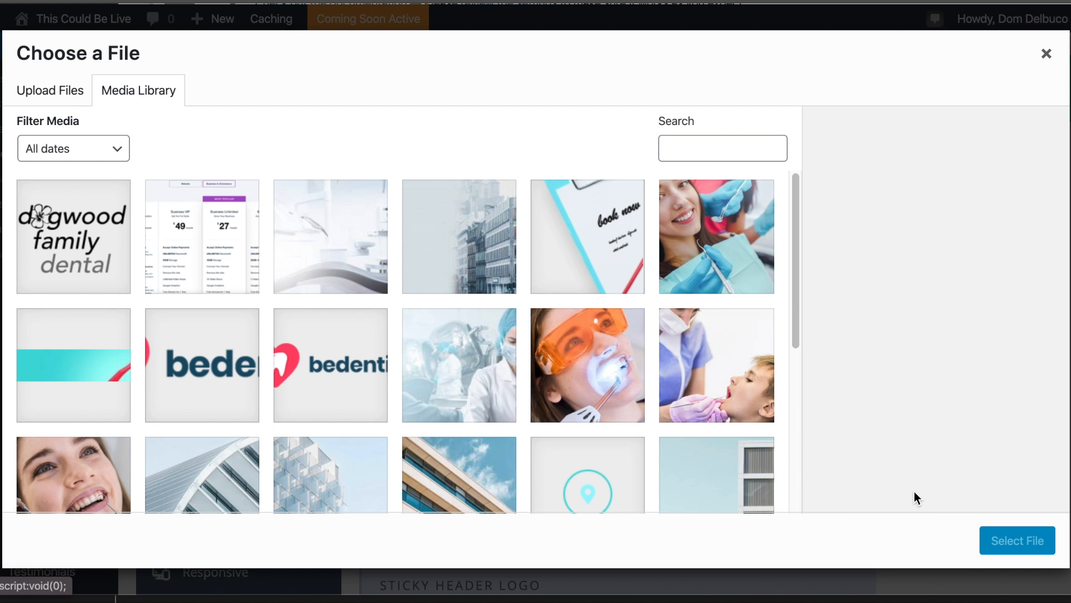
pyautogui.click(105, 258)
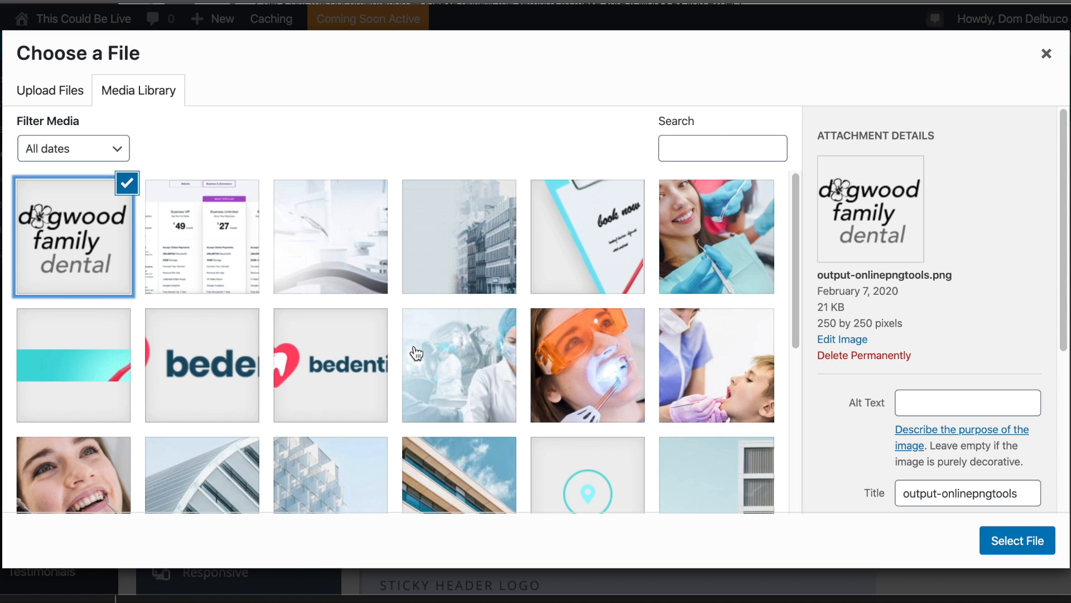
pyautogui.click(1012, 530)
pyautogui.scroll(-1, 868, 337)
pyautogui.click(757, 314)
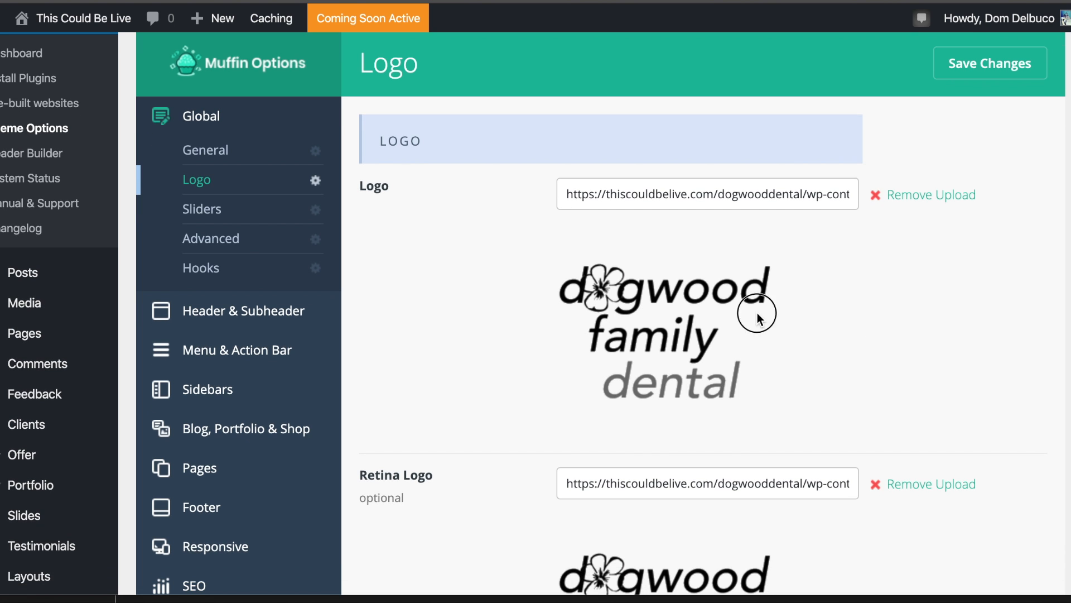
pyautogui.click(970, 63)
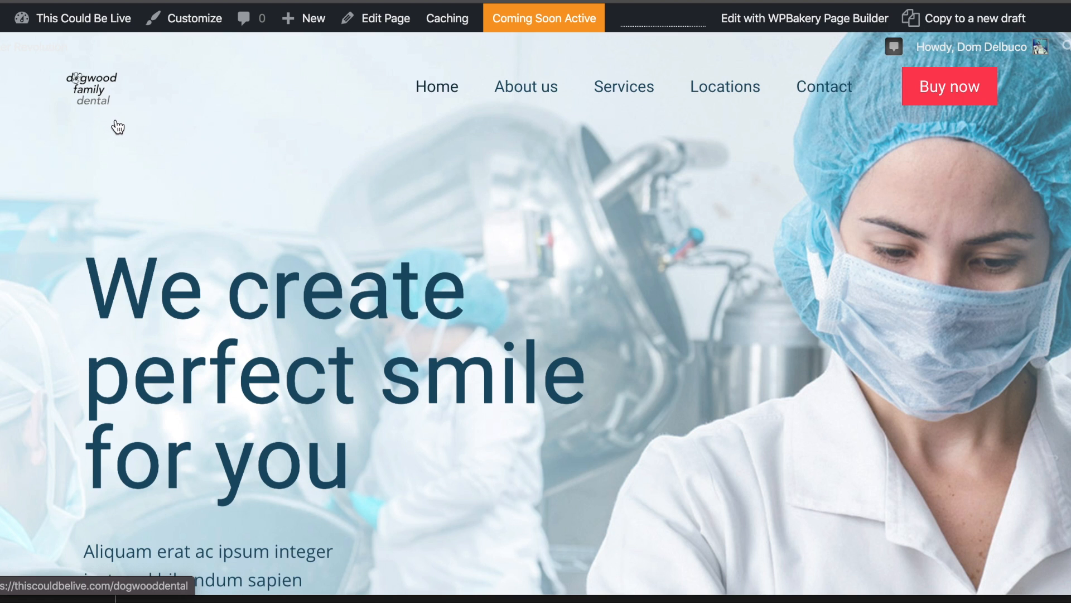
# Scroll the homepage to check the dogwood family dental logo in the header.
pyautogui.scroll(-3, 119, 127)
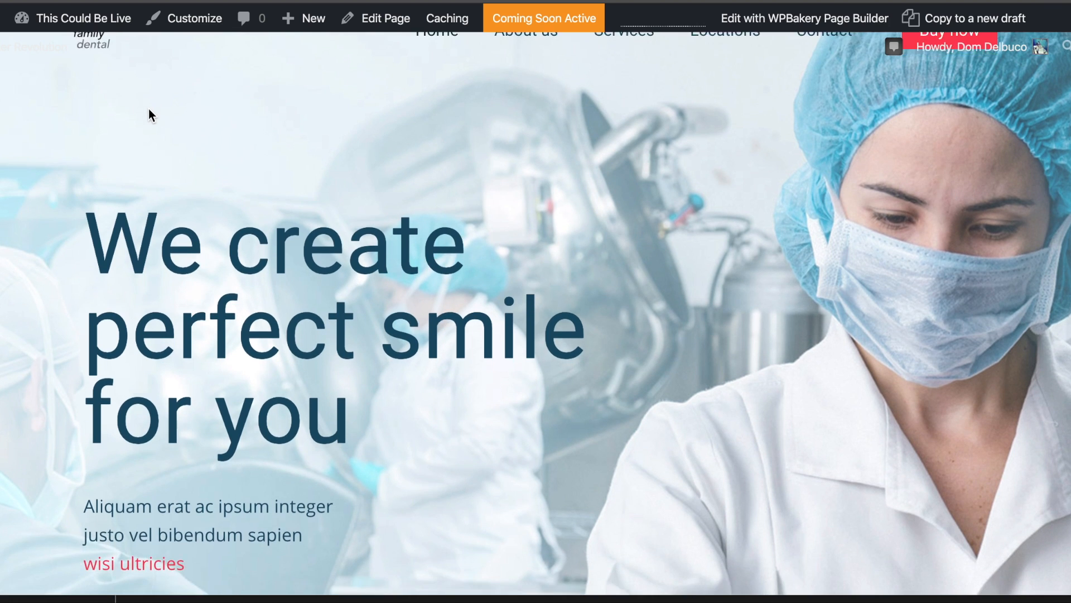
pyautogui.scroll(-1, 207, 120)
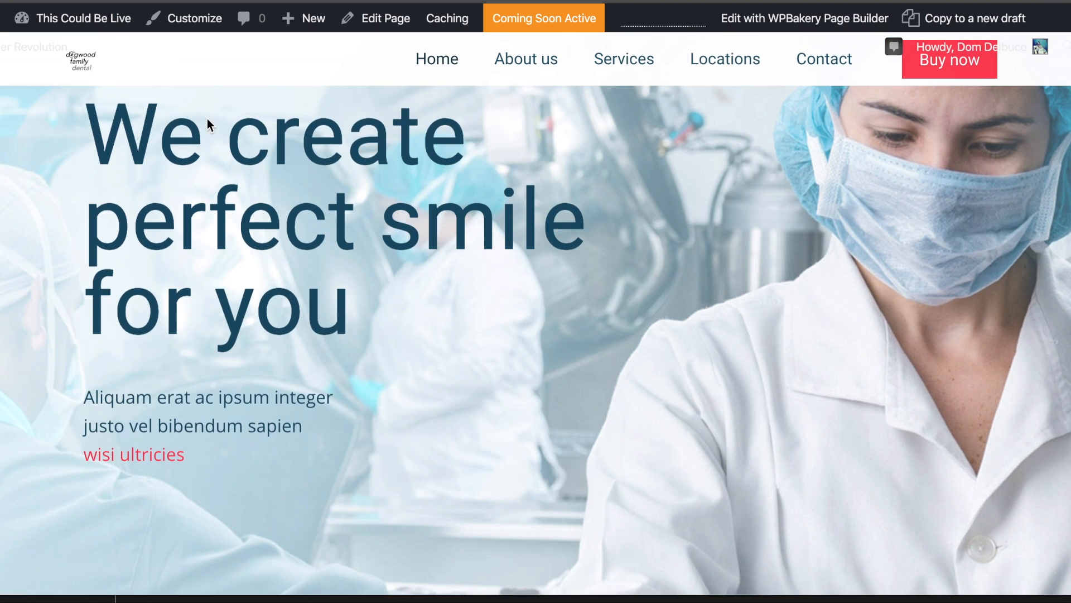
pyautogui.scroll(-5, 193, 188)
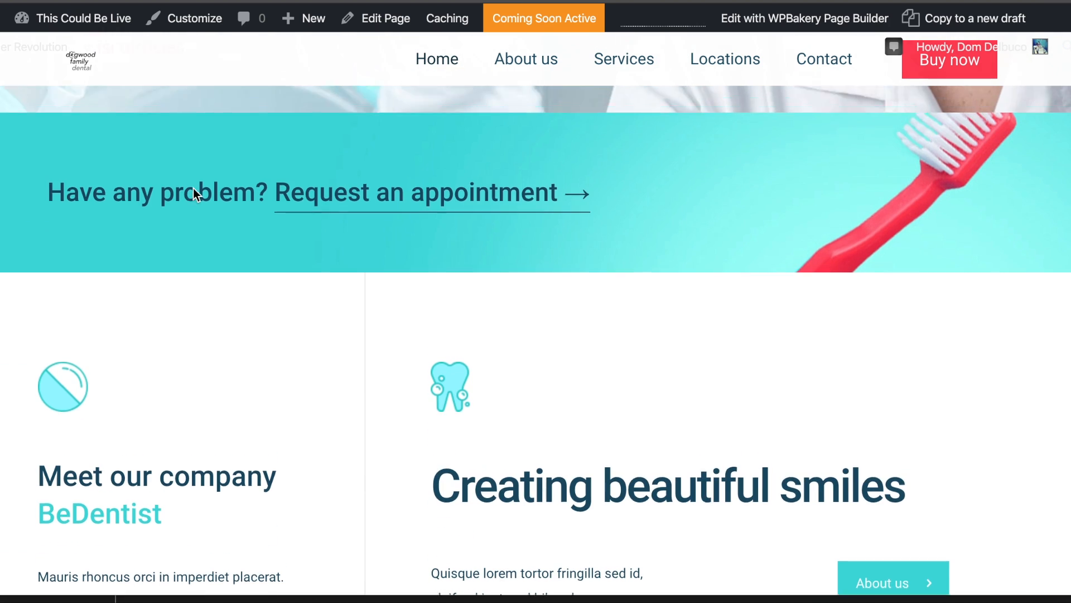
pyautogui.scroll(4, 193, 188)
pyautogui.scroll(3, 193, 188)
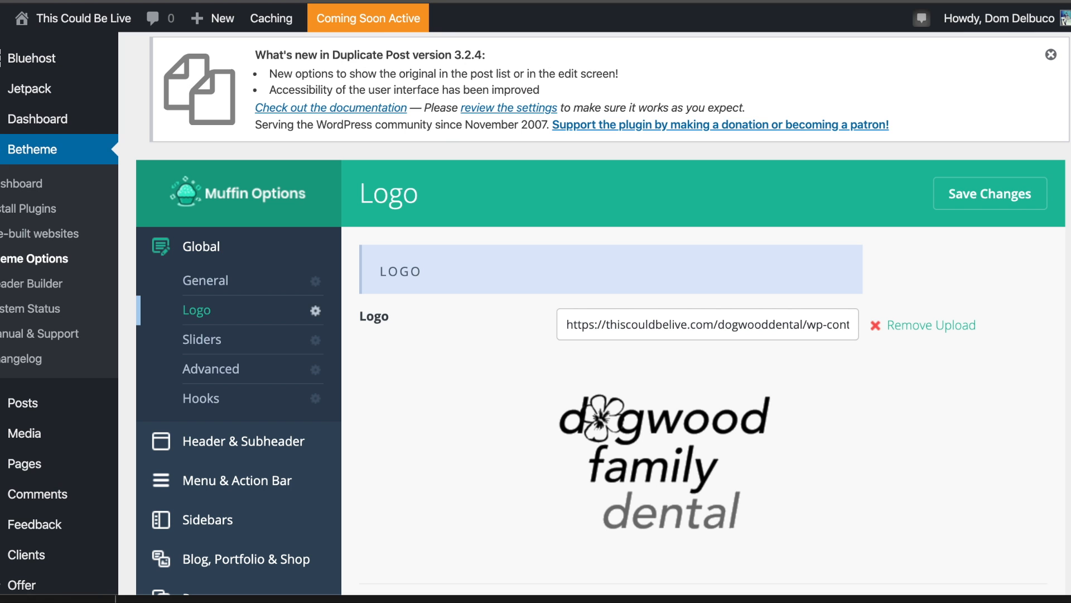
# Replace the Retina Logo with the dogwood family dental image.
pyautogui.scroll(-4, 901, 350)
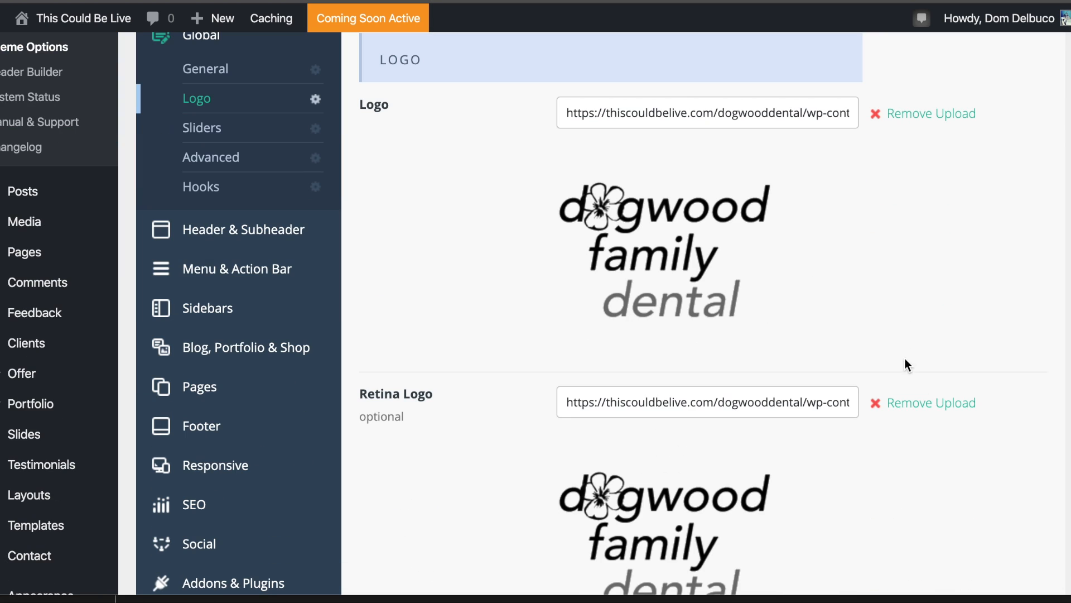
pyautogui.click(917, 409)
pyautogui.click(908, 404)
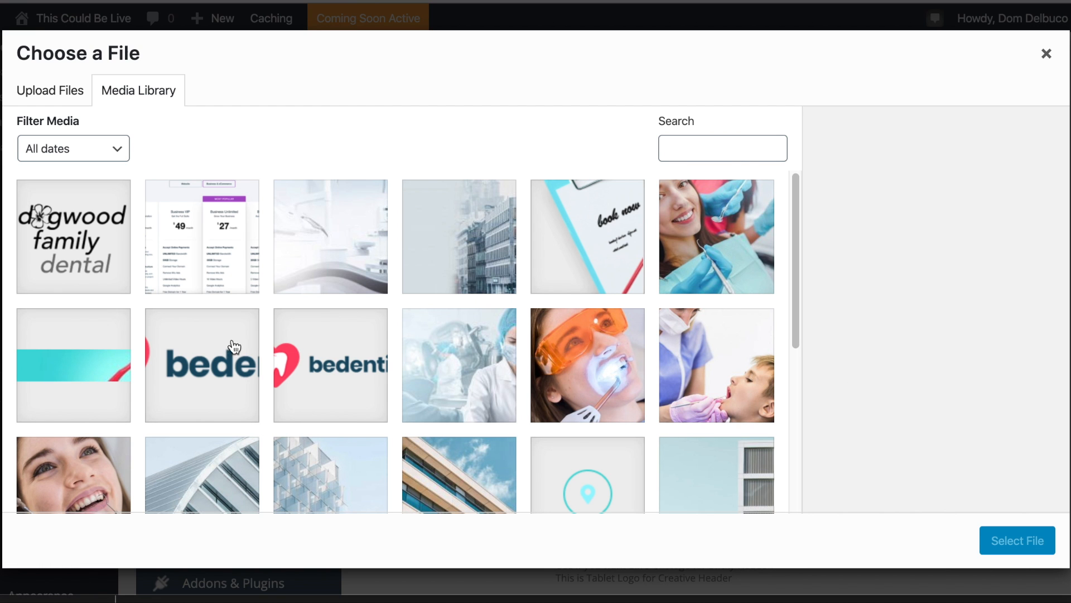
pyautogui.click(235, 347)
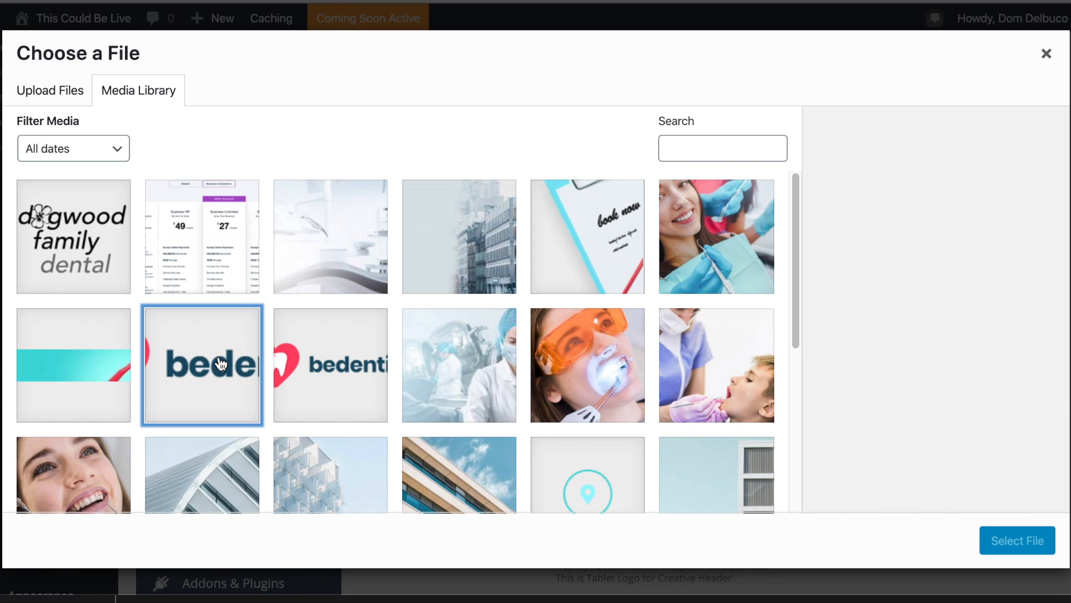
pyautogui.click(72, 235)
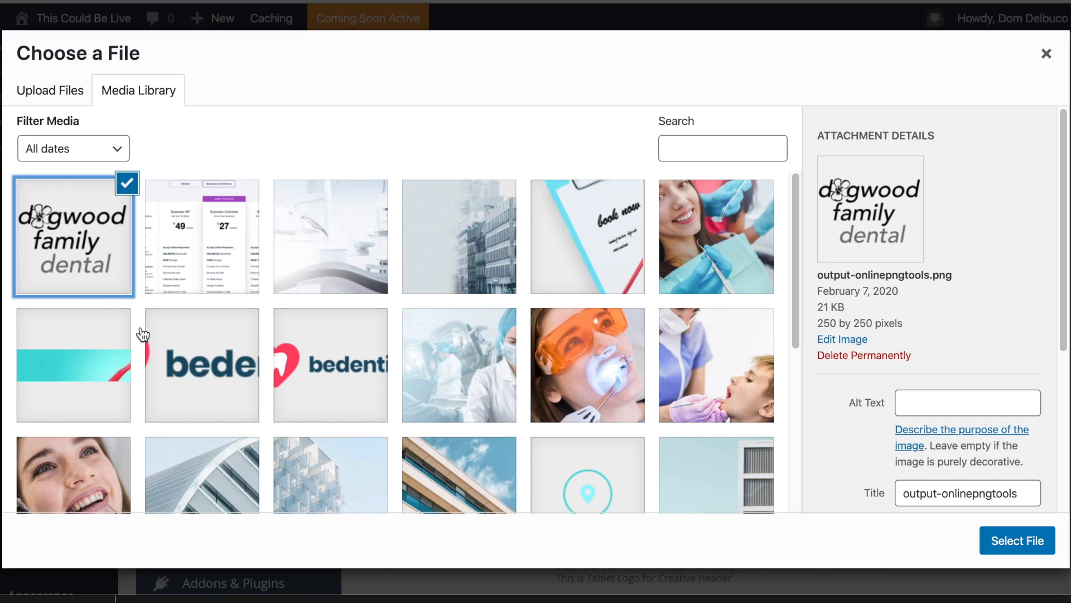
pyautogui.click(1029, 537)
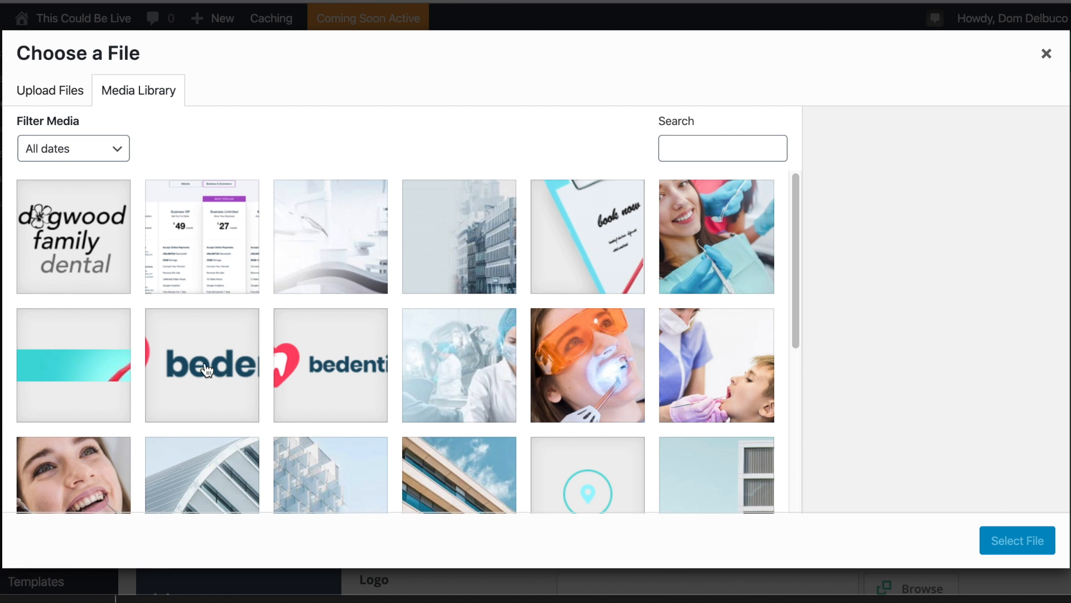
# Check that the original retina-dentist3.png measures 355 × 100 pixels.
pyautogui.click(206, 370)
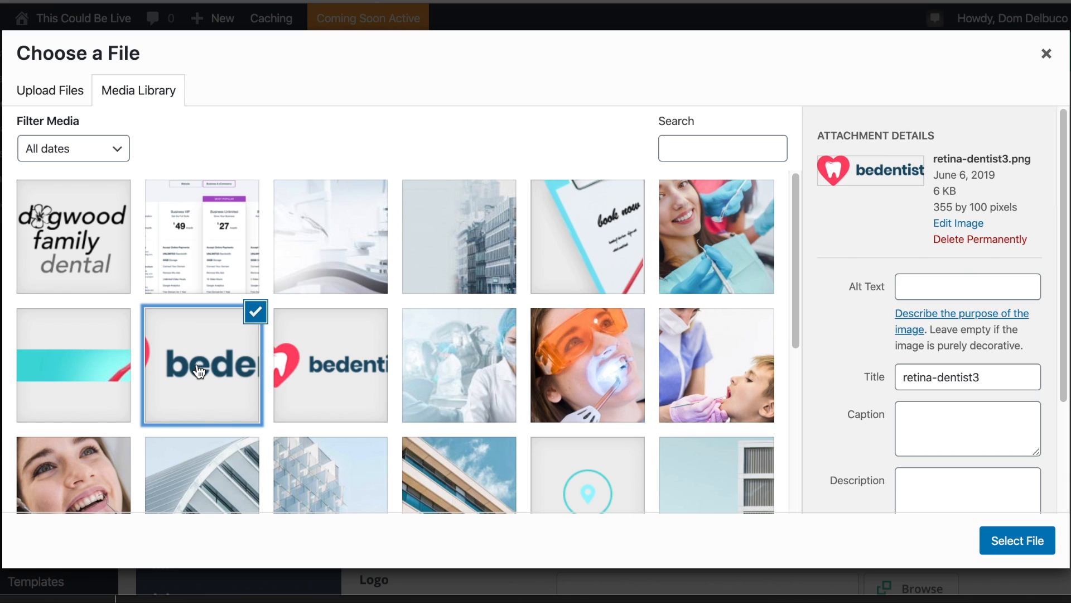
pyautogui.click(346, 373)
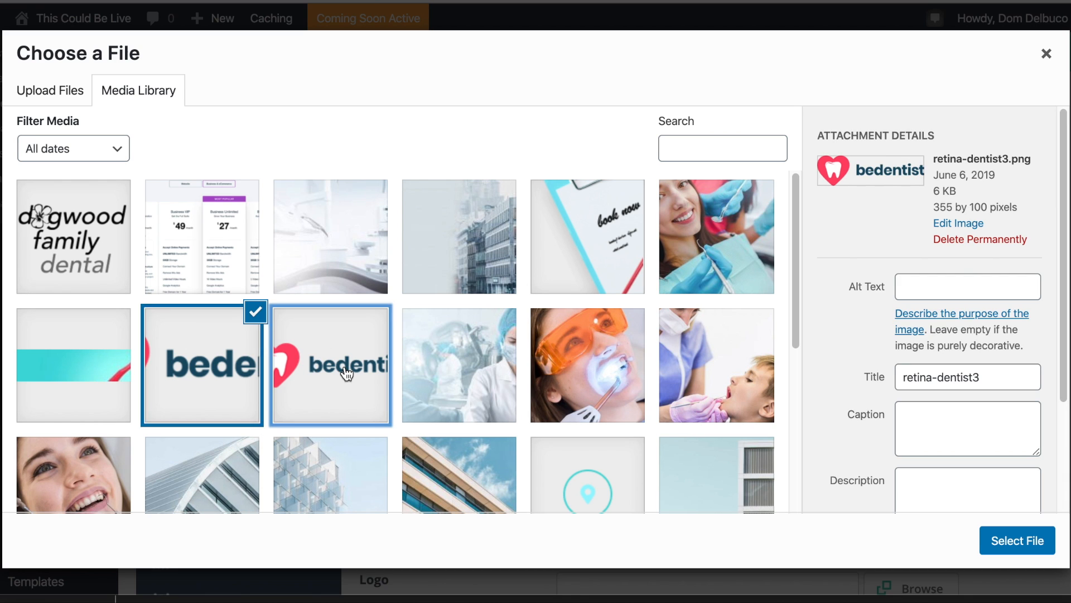
pyautogui.click(256, 373)
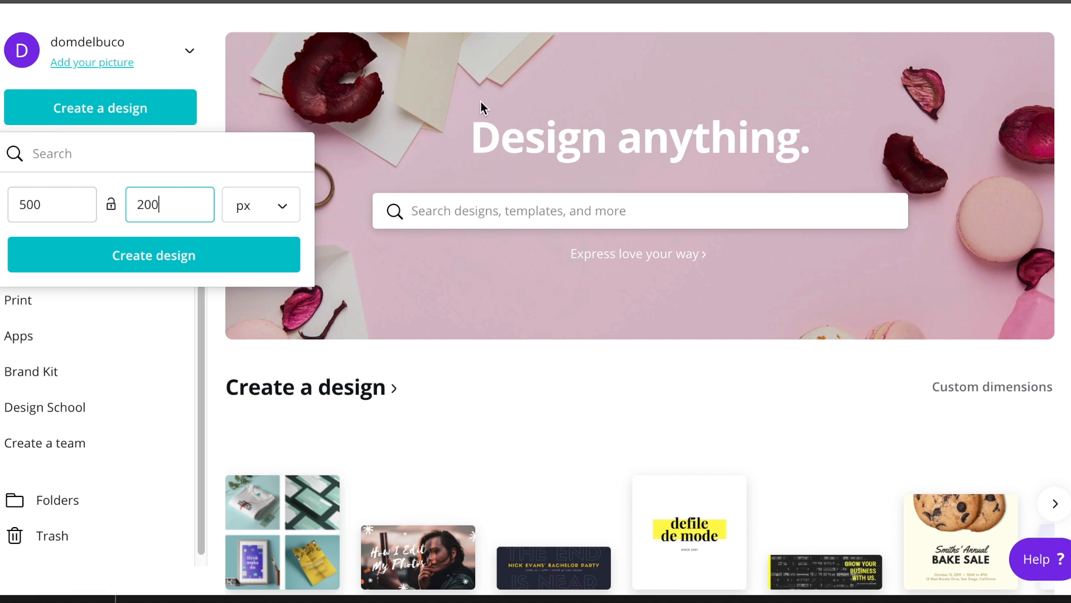
pyautogui.click(446, 104)
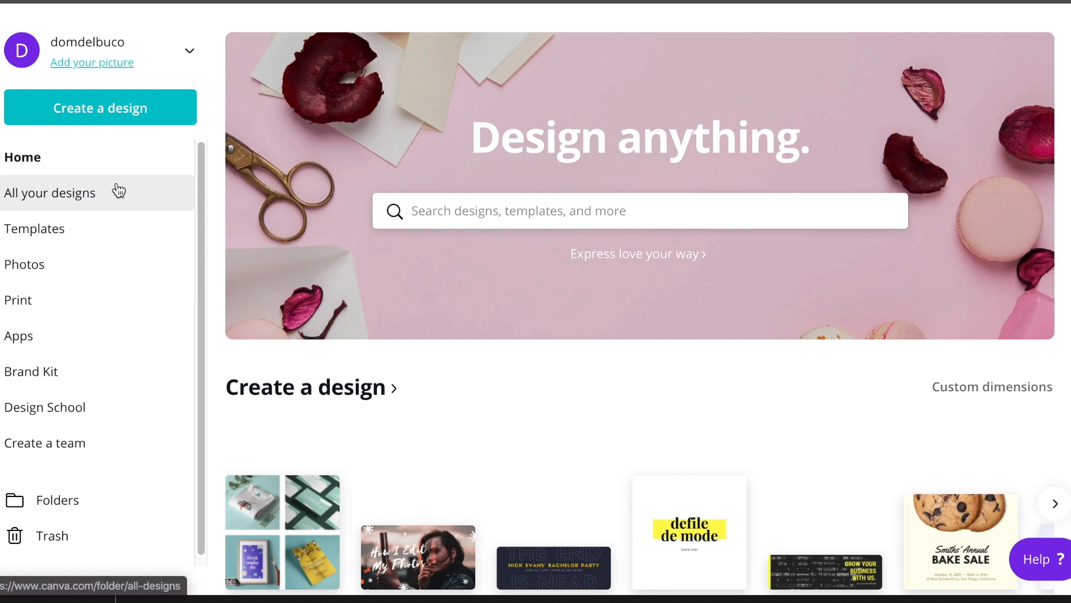
# Create a 355 × 100 px custom Canva design and drag output-onlinepngtools.png into it.
pyautogui.click(106, 112)
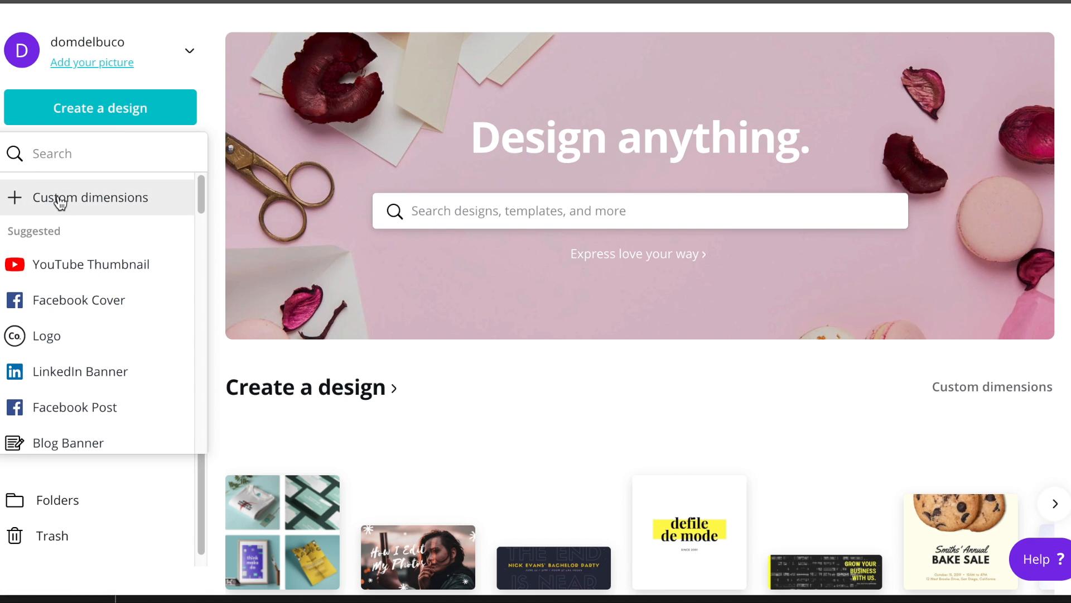
pyautogui.click(62, 197)
pyautogui.moveTo(49, 205); pyautogui.dragTo(14, 205)
pyautogui.write('355')
pyautogui.press('Tab')
pyautogui.write('2')
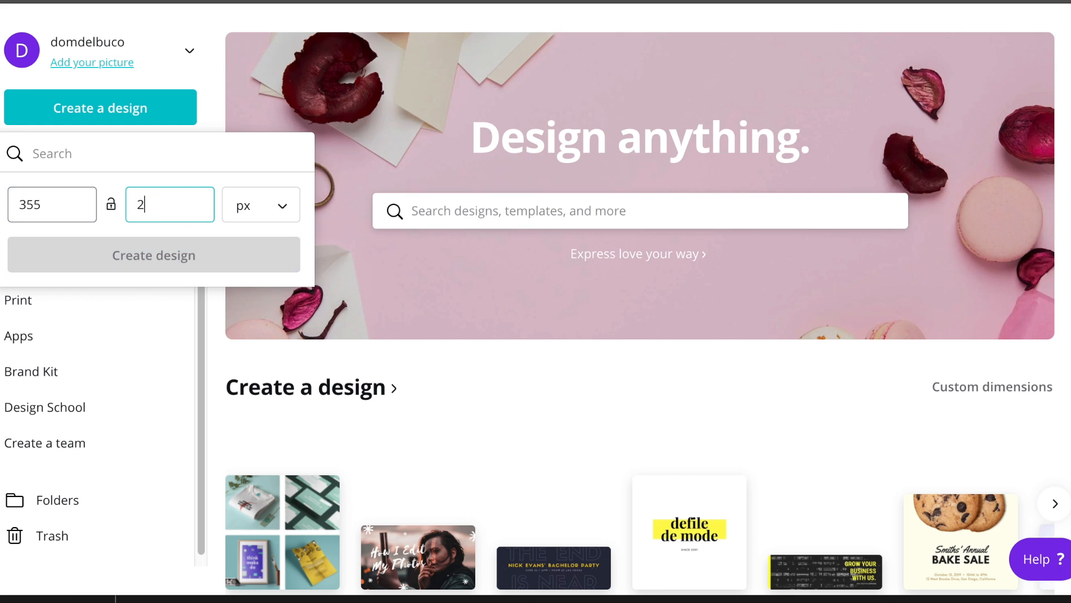
pyautogui.write('100')
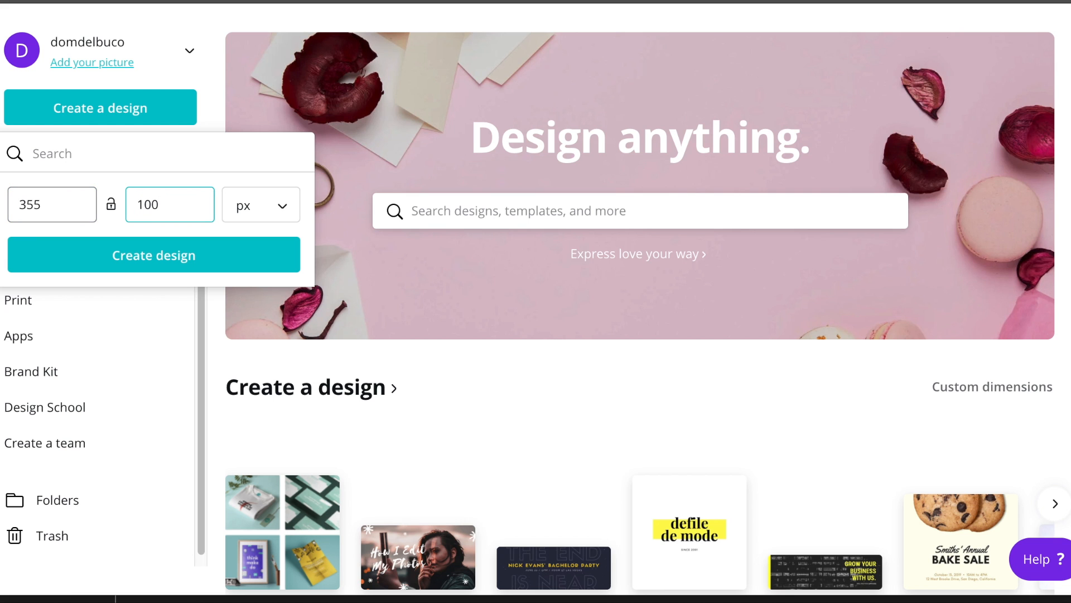
pyautogui.click(107, 271)
pyautogui.moveTo(1052, 359); pyautogui.dragTo(308, 280)
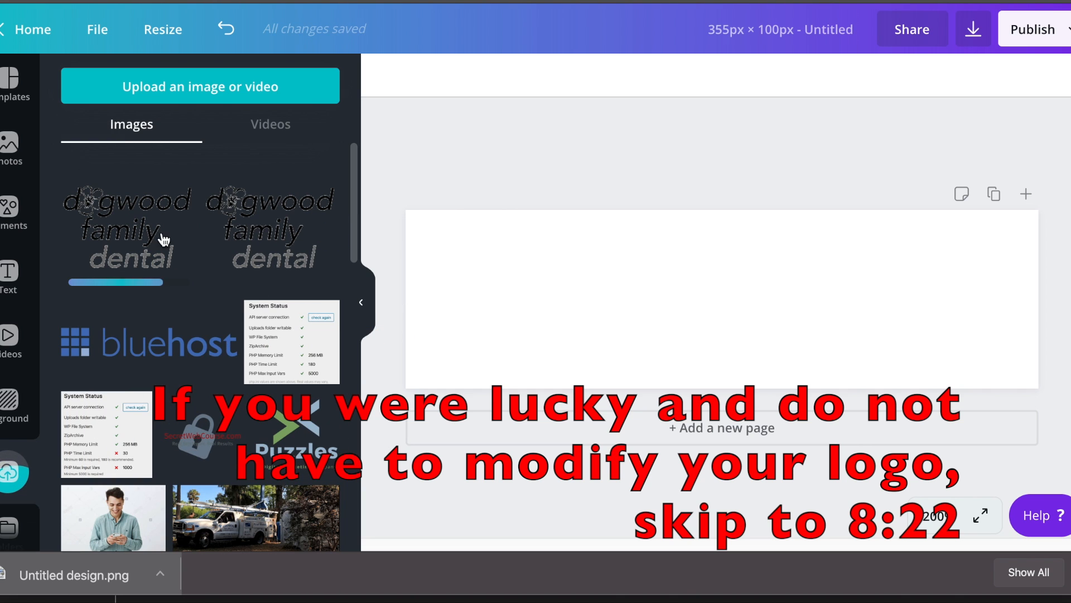
# Place the dogwood logo on the canvas, enlarge it to 227 × 227, and move it up-left.
pyautogui.moveTo(136, 220); pyautogui.dragTo(667, 250)
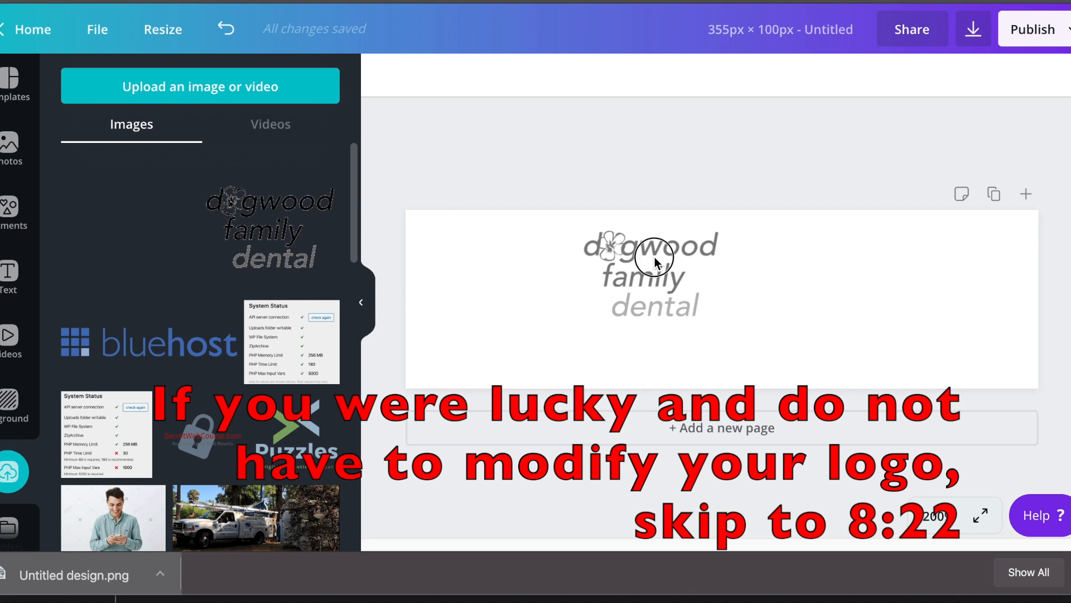
pyautogui.moveTo(718, 331); pyautogui.dragTo(971, 510)
pyautogui.moveTo(860, 306); pyautogui.dragTo(817, 295)
# Crop the logo down to just the 'dogwood' wordmark.
pyautogui.doubleClick(757, 283)
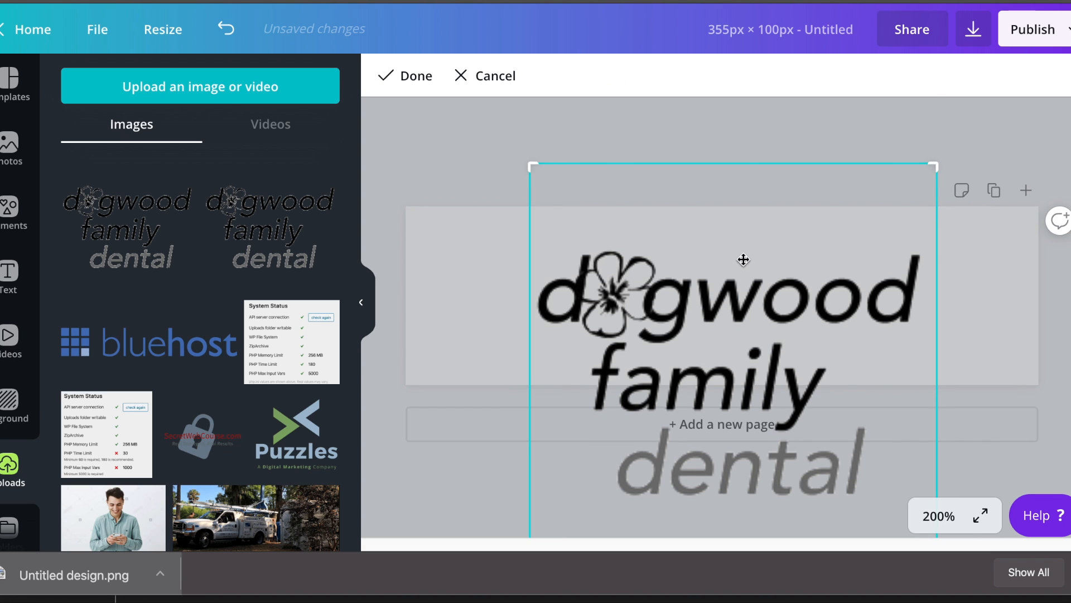
pyautogui.scroll(-3, 745, 268)
pyautogui.moveTo(755, 495)
pyautogui.mouseDown()
pyautogui.moveTo(753, 478)
pyautogui.moveTo(738, 486)
pyautogui.mouseUp()
pyautogui.moveTo(533, 487); pyautogui.dragTo(527, 268)
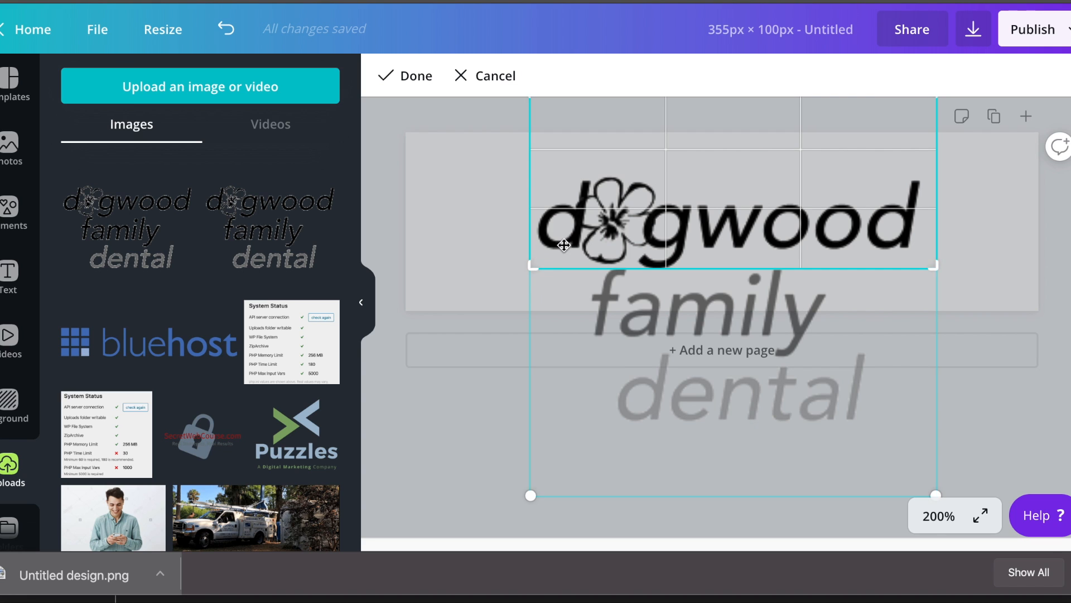
pyautogui.scroll(3, 558, 245)
pyautogui.moveTo(529, 168); pyautogui.dragTo(522, 252)
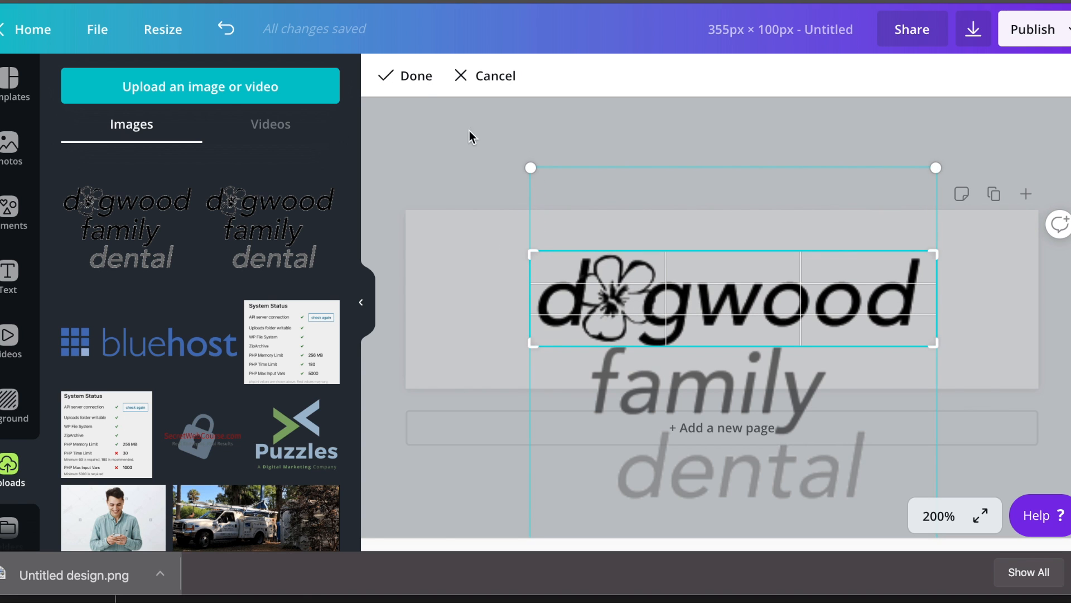
pyautogui.click(416, 86)
# Move and shrink the 'dogwood' crop to the left, then add another full logo copy.
pyautogui.moveTo(777, 321); pyautogui.dragTo(676, 310)
pyautogui.moveTo(833, 344); pyautogui.dragTo(656, 304)
pyautogui.moveTo(147, 220); pyautogui.dragTo(796, 327)
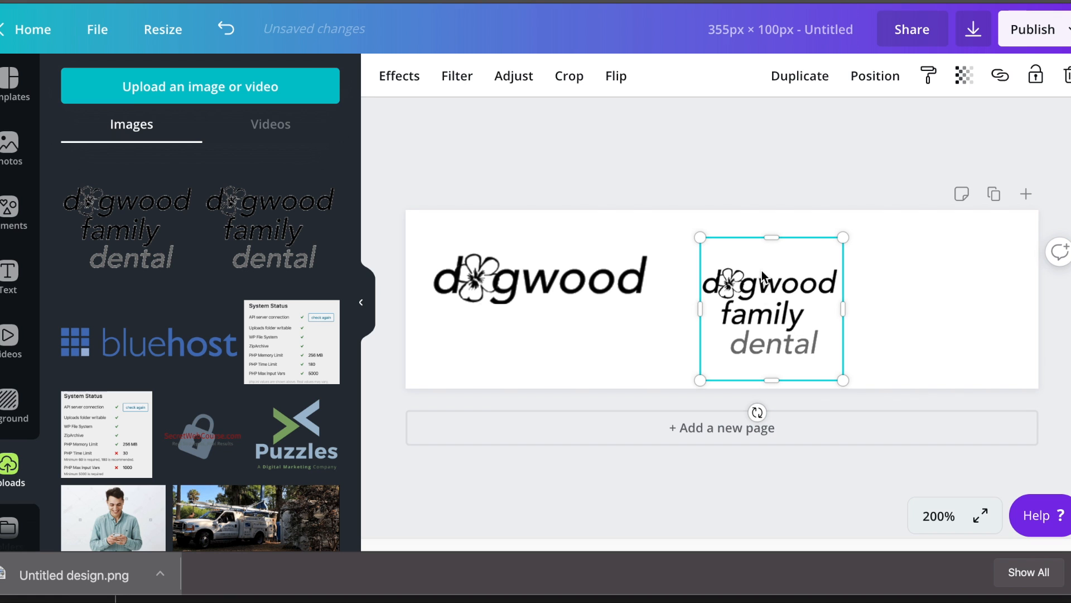
# Enlarge the second logo copy onto the banner and crop it down to the word 'family'.
pyautogui.moveTo(834, 386); pyautogui.dragTo(1013, 550)
pyautogui.moveTo(885, 327); pyautogui.dragTo(840, 234)
pyautogui.moveTo(980, 472); pyautogui.dragTo(1011, 520)
pyautogui.moveTo(863, 318); pyautogui.dragTo(843, 297)
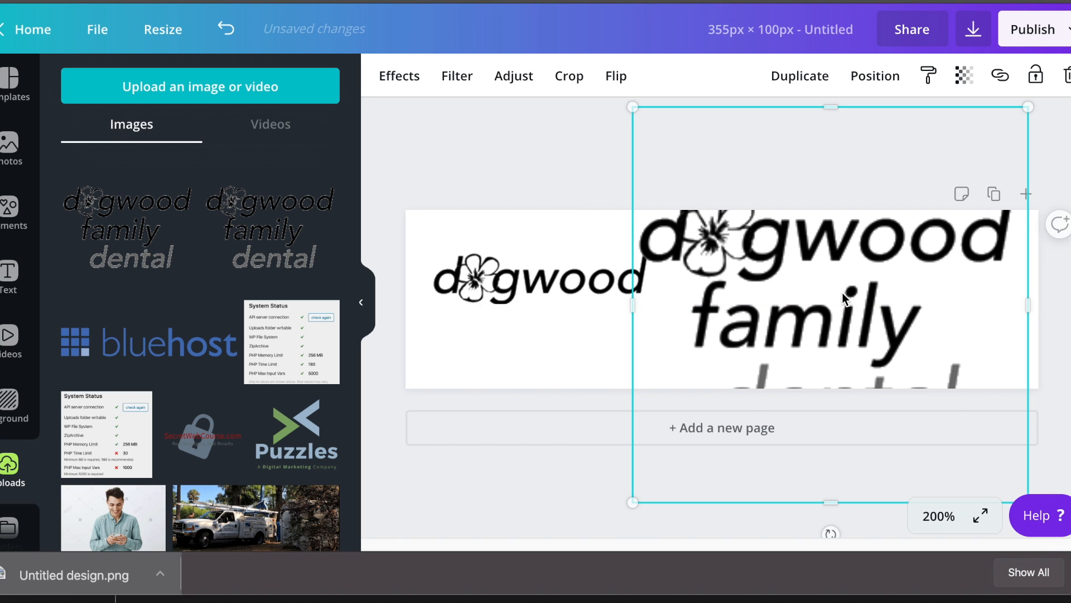
pyautogui.doubleClick(784, 232)
pyautogui.moveTo(630, 103); pyautogui.dragTo(678, 282)
pyautogui.moveTo(686, 498); pyautogui.dragTo(683, 364)
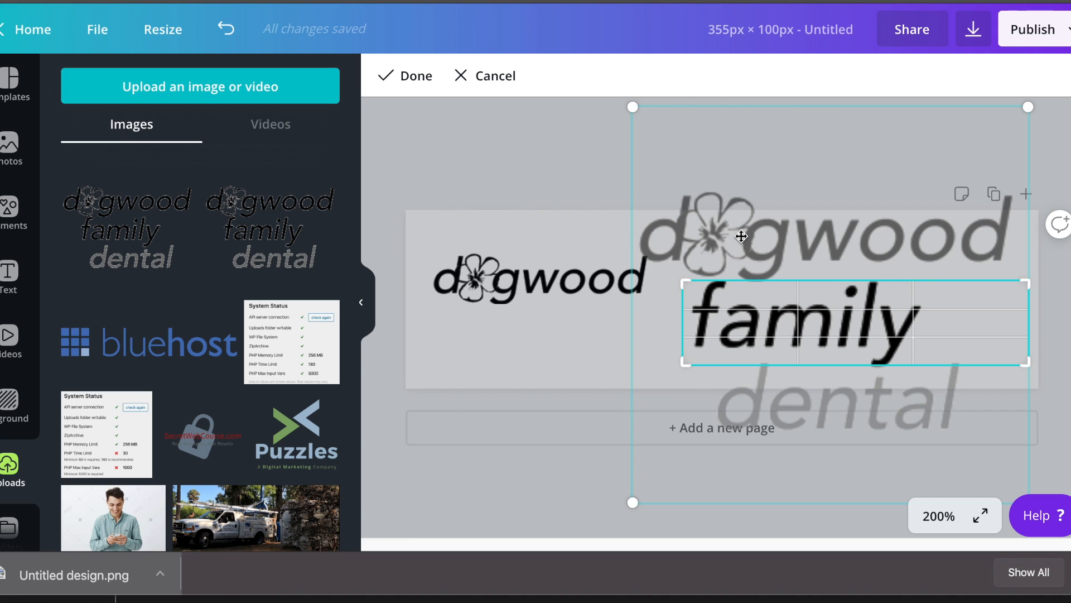
pyautogui.click(398, 81)
# Place the 'family' image beside 'dogwood' and tighten its right-side crop.
pyautogui.moveTo(809, 318); pyautogui.dragTo(780, 279)
pyautogui.doubleClick(943, 270)
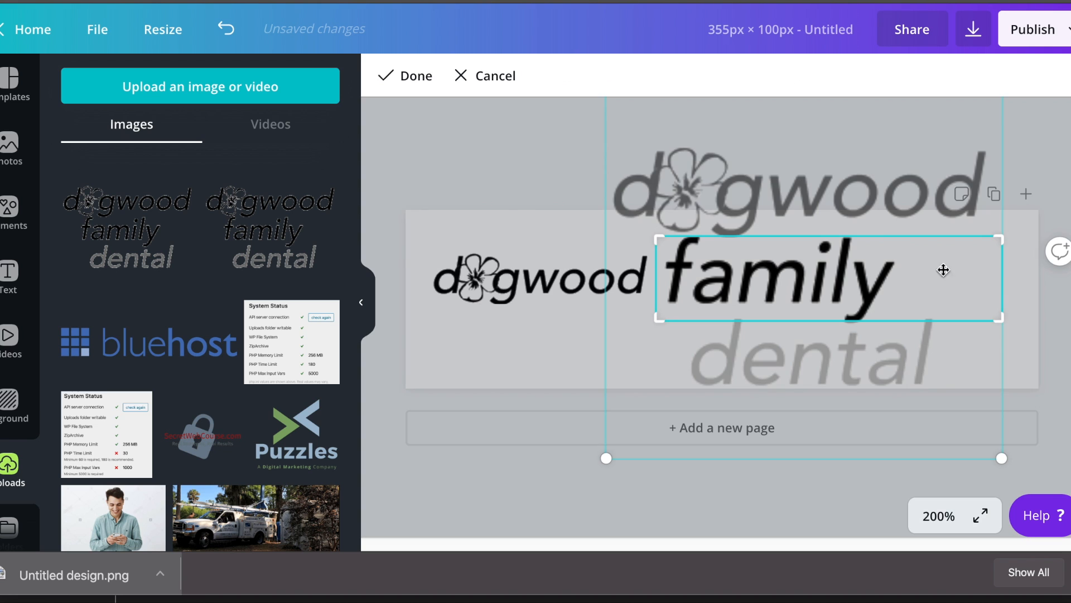
pyautogui.moveTo(999, 317); pyautogui.dragTo(894, 321)
pyautogui.click(412, 76)
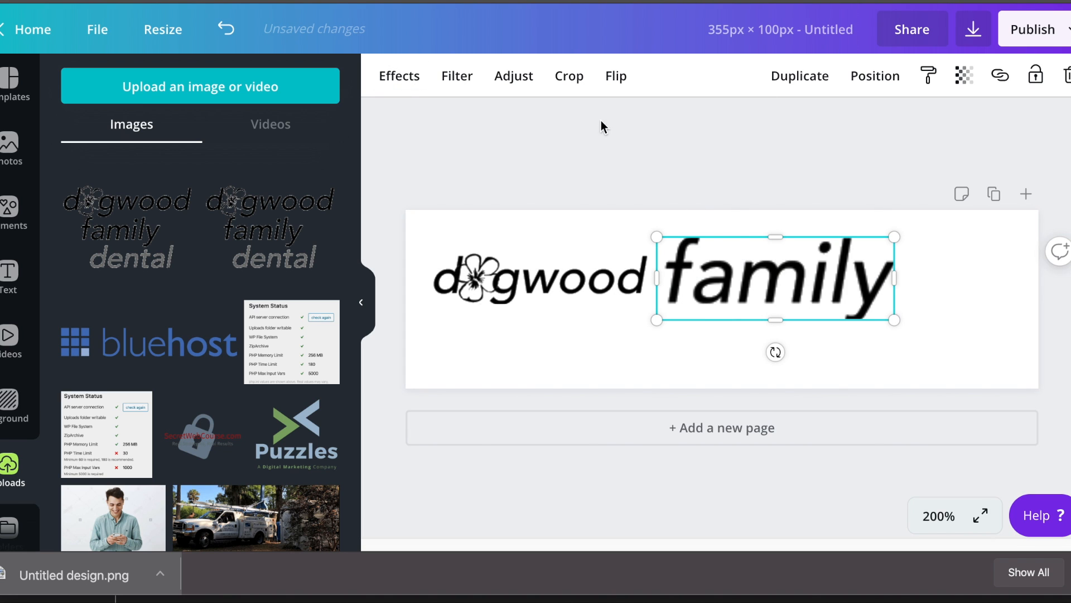
# Add a third logo copy from Uploads, enlarge it and move it over the banner.
pyautogui.moveTo(256, 234); pyautogui.dragTo(595, 279)
pyautogui.moveTo(670, 331); pyautogui.dragTo(951, 416)
pyautogui.moveTo(770, 361); pyautogui.dragTo(756, 244)
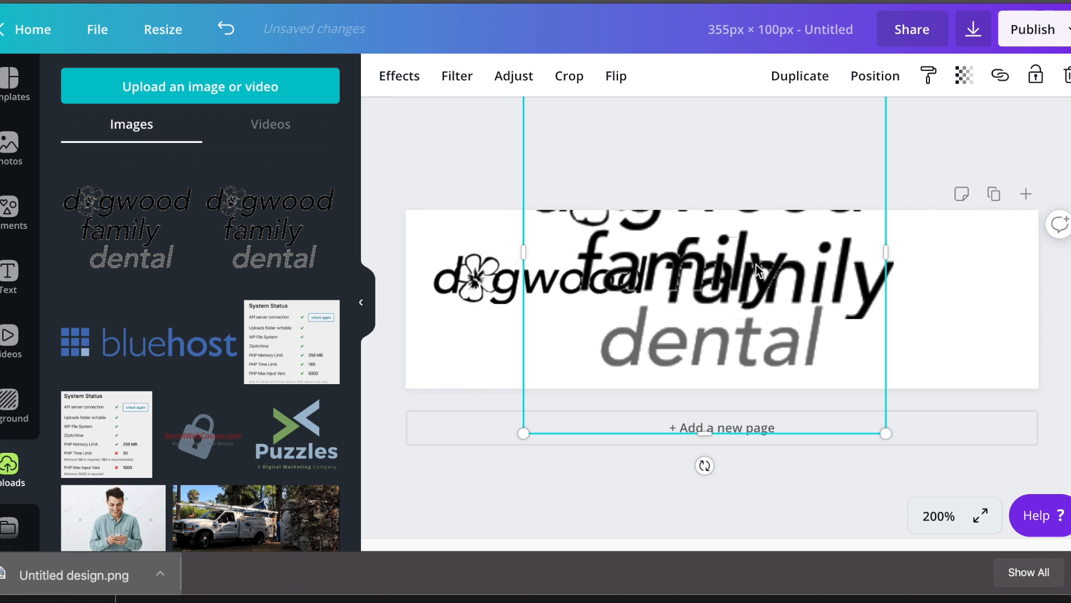
# Crop the third copy to just 'dental' at 100% zoom, then preview the design full screen.
pyautogui.doubleClick(757, 266)
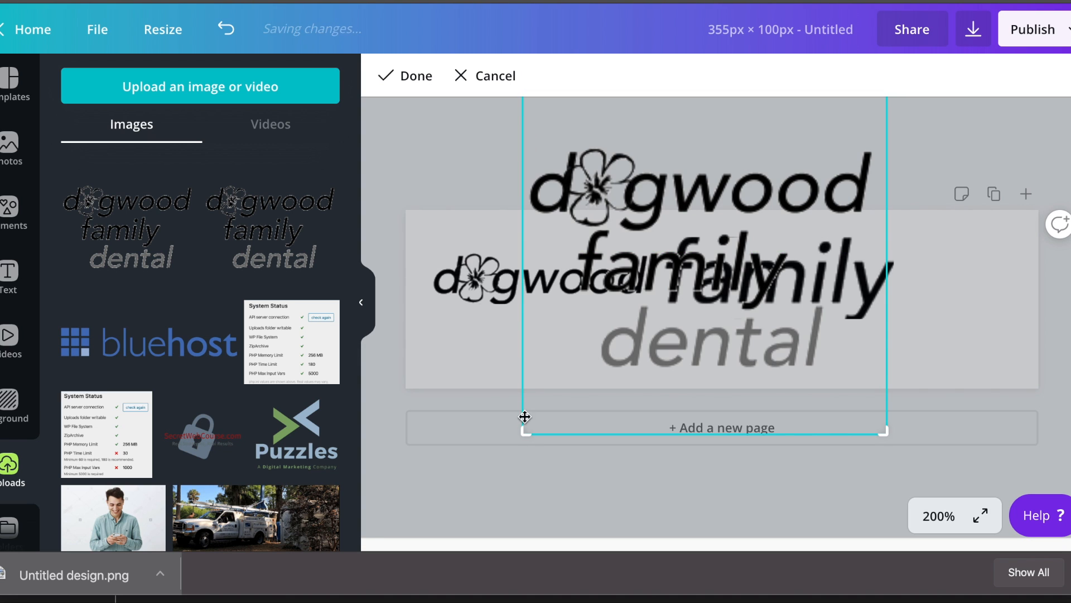
pyautogui.moveTo(524, 428); pyautogui.dragTo(524, 370)
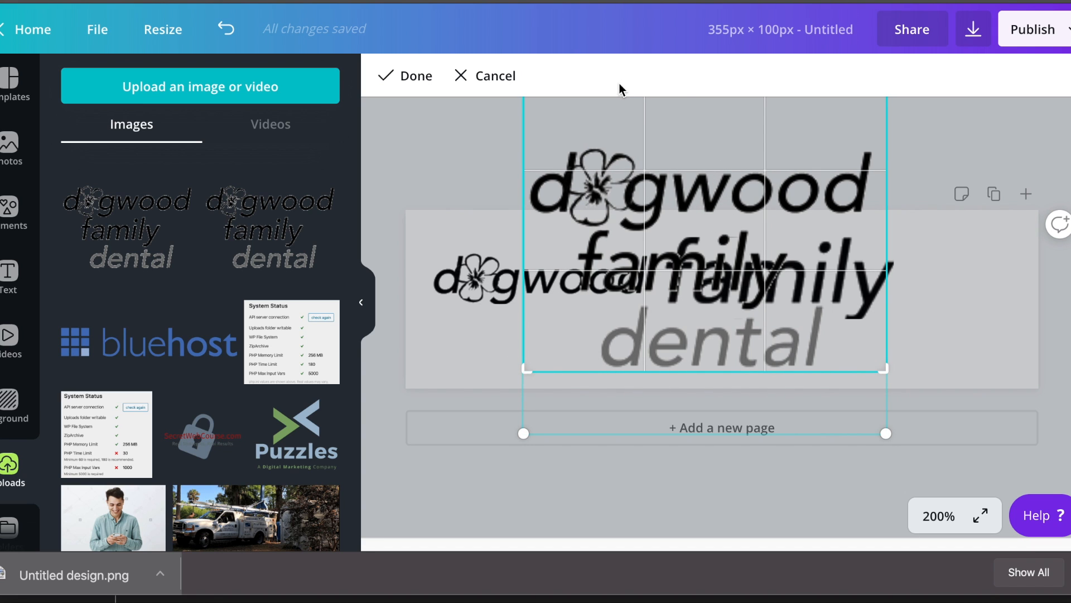
pyautogui.click(939, 515)
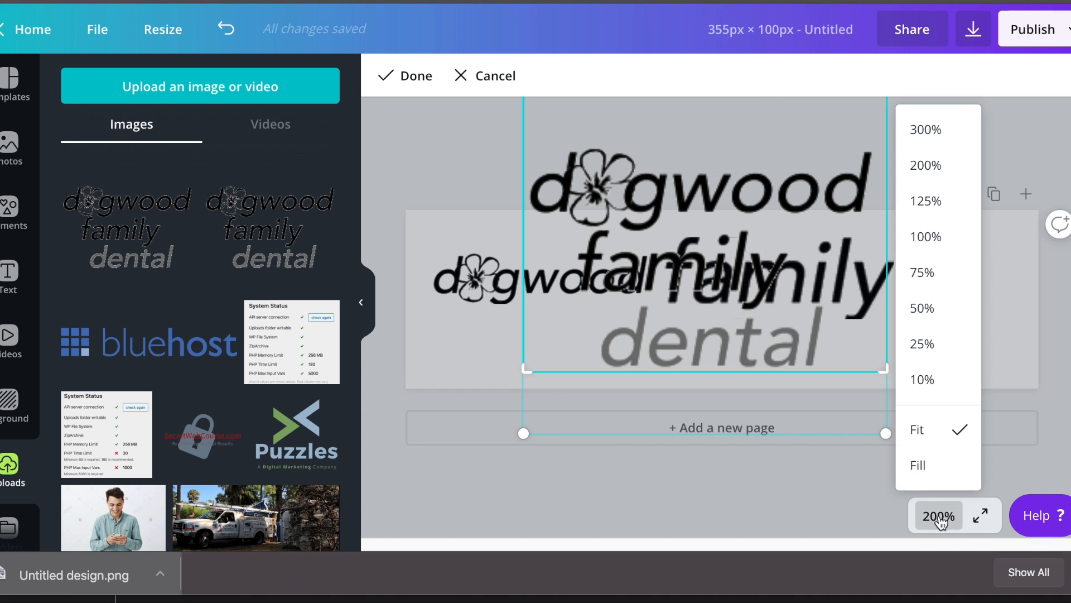
pyautogui.click(926, 243)
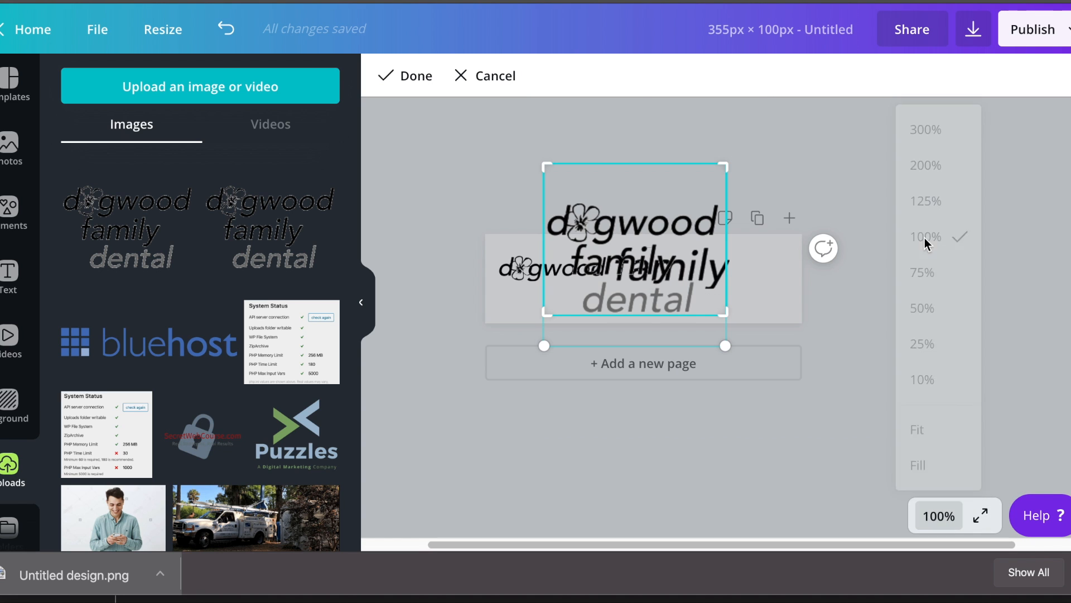
pyautogui.moveTo(552, 166); pyautogui.dragTo(581, 282)
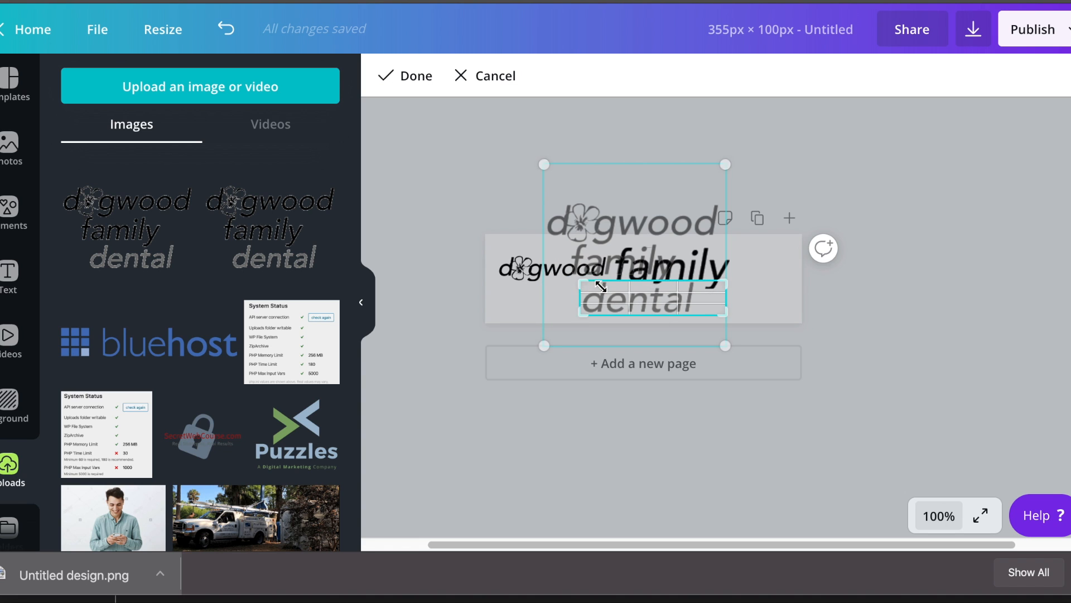
pyautogui.moveTo(725, 310); pyautogui.dragTo(698, 314)
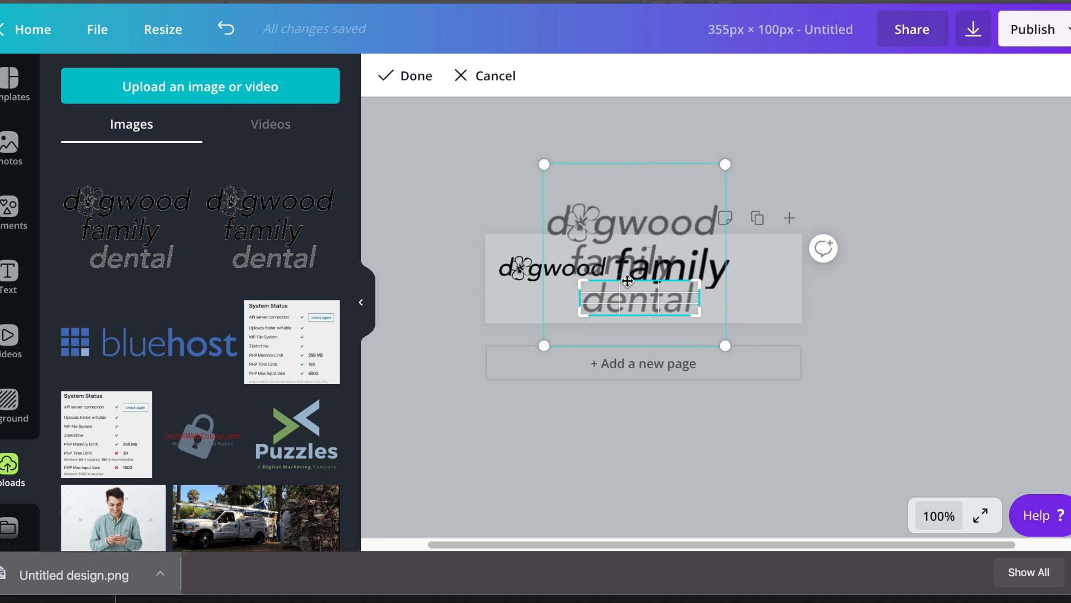
pyautogui.moveTo(587, 279); pyautogui.dragTo(581, 315)
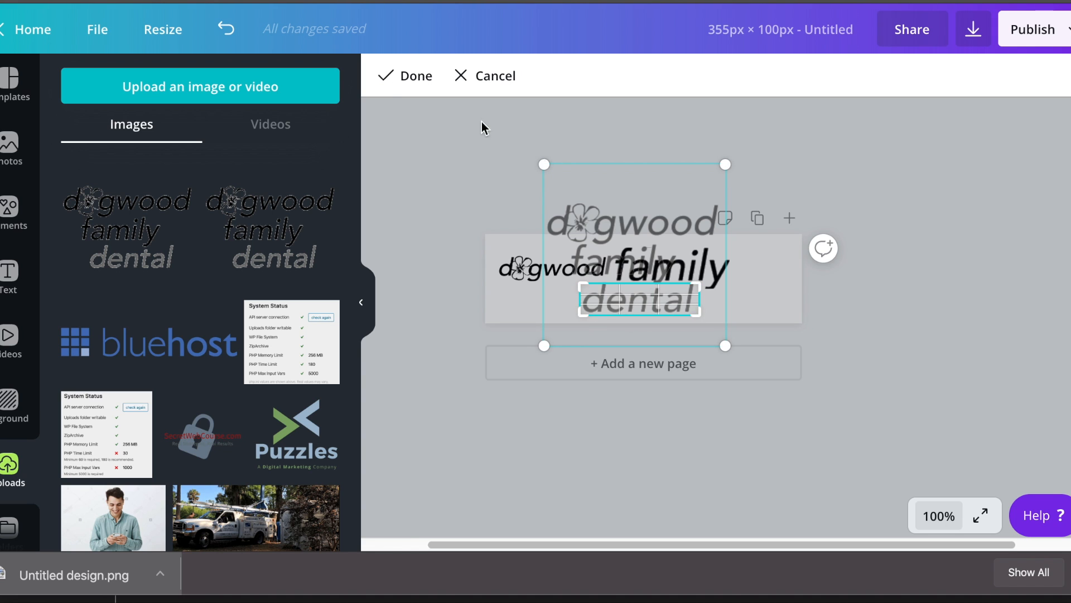
pyautogui.click(411, 77)
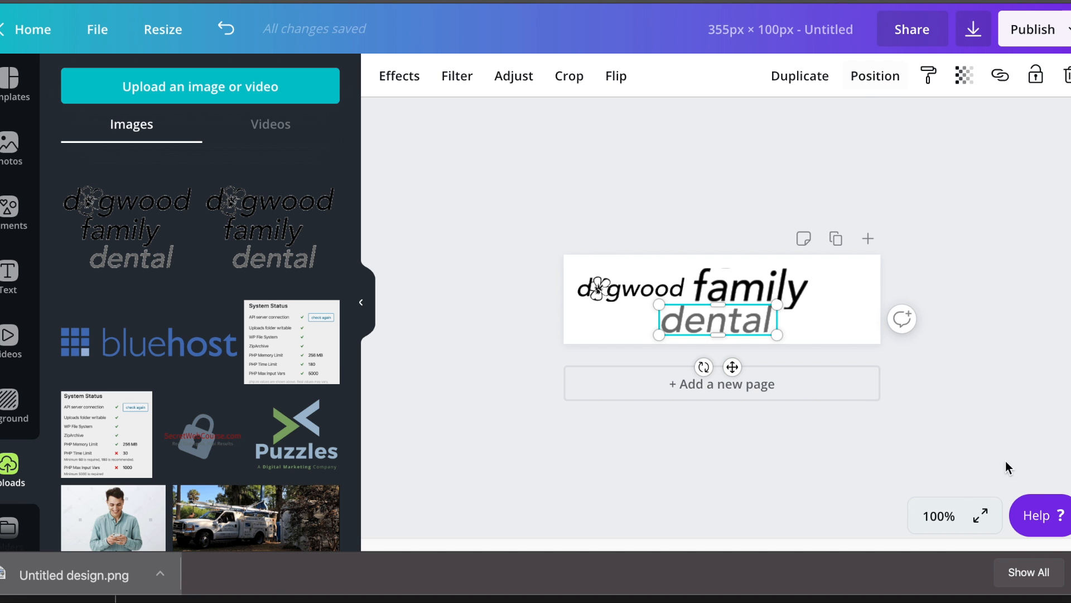
pyautogui.click(986, 513)
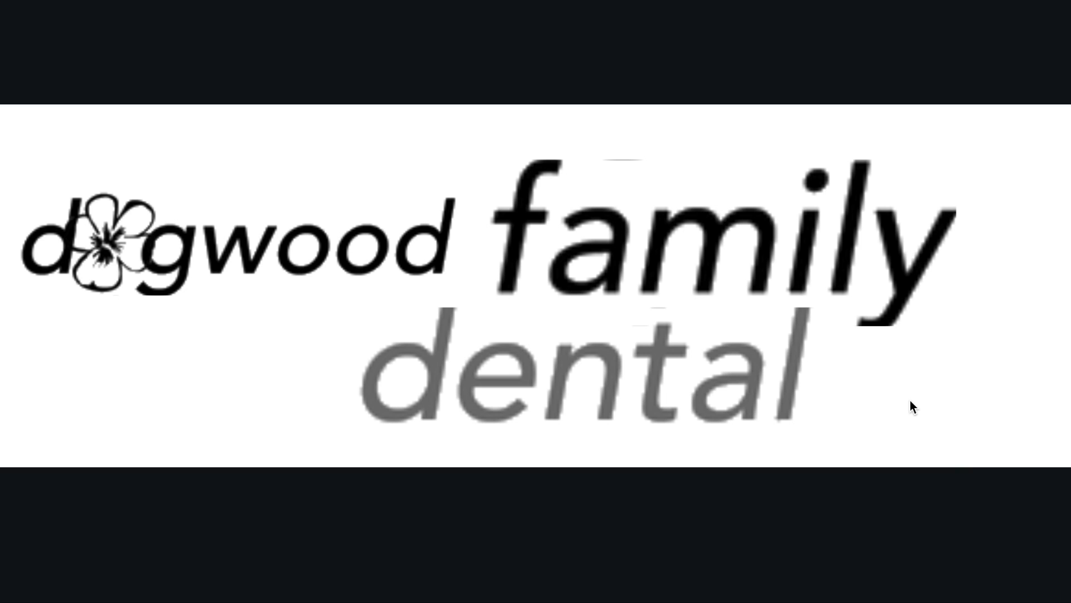
# At 200% zoom, move 'dental' under 'family' and nudge 'family' against 'dogwood'.
pyautogui.press('Escape')
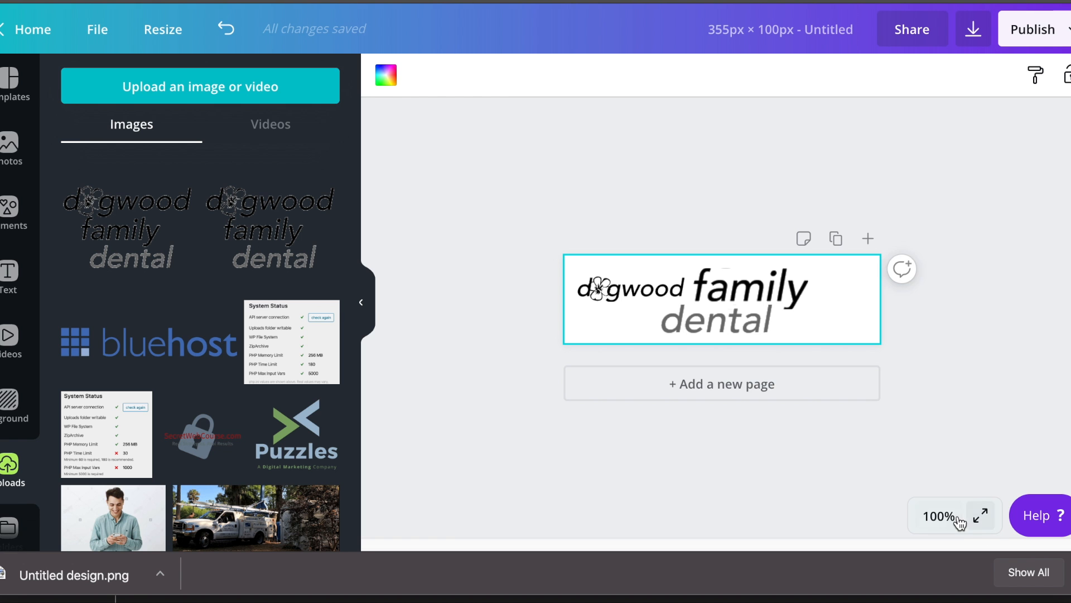
pyautogui.click(957, 515)
pyautogui.click(945, 166)
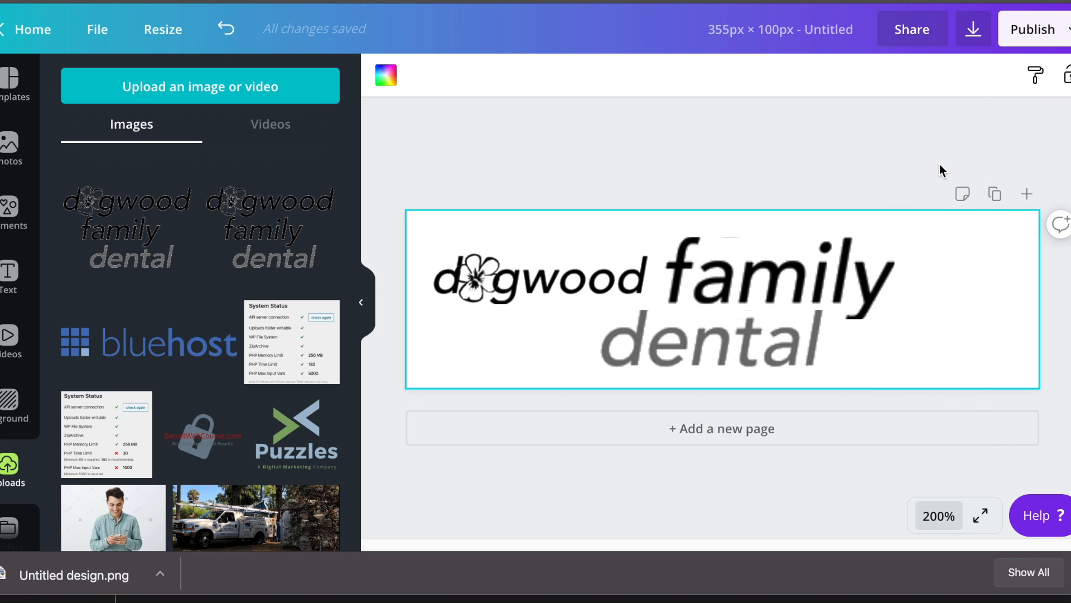
pyautogui.moveTo(728, 350); pyautogui.dragTo(913, 355)
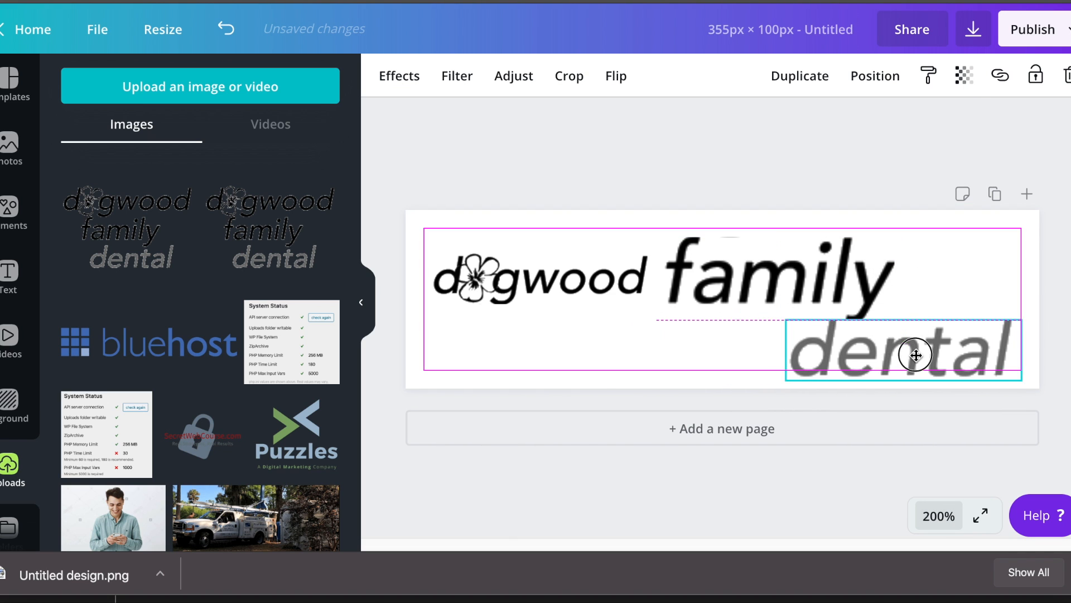
pyautogui.moveTo(752, 281); pyautogui.dragTo(739, 280)
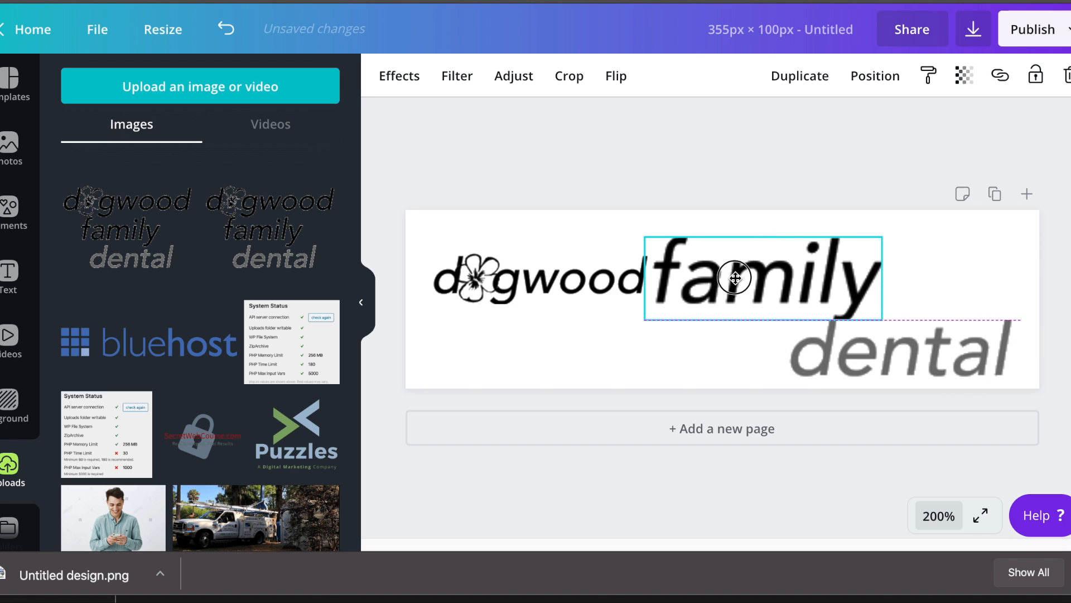
# Shrink 'family' and 'dental' and line them up beside 'dogwood' in one row.
pyautogui.moveTo(881, 319); pyautogui.dragTo(689, 282)
pyautogui.moveTo(688, 281); pyautogui.dragTo(779, 283)
pyautogui.moveTo(924, 355); pyautogui.dragTo(810, 284)
pyautogui.moveTo(893, 298); pyautogui.dragTo(921, 277)
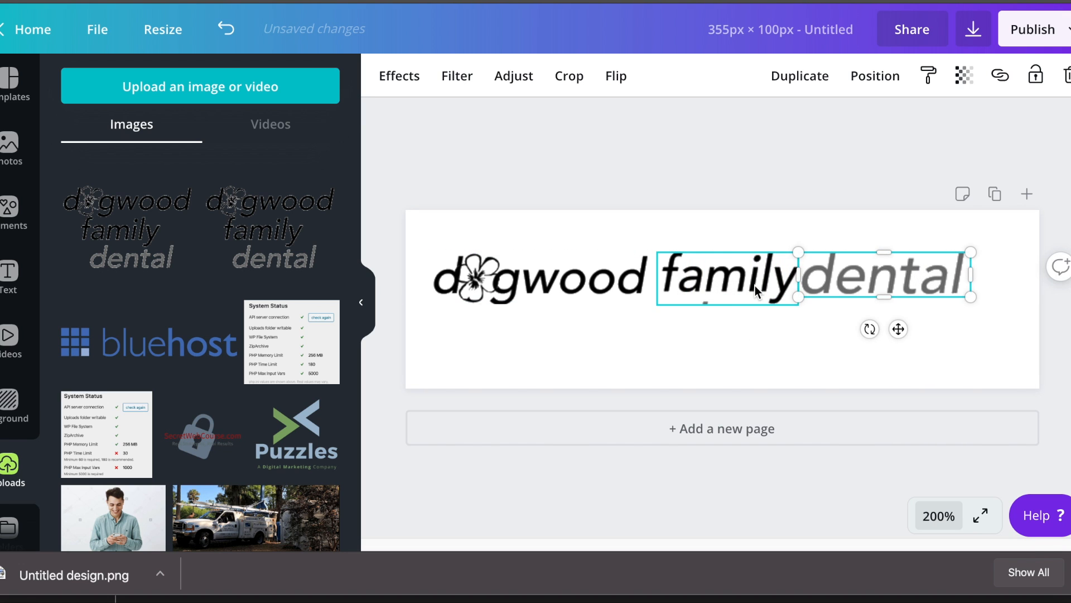
pyautogui.click(749, 279)
pyautogui.moveTo(750, 279); pyautogui.dragTo(744, 281)
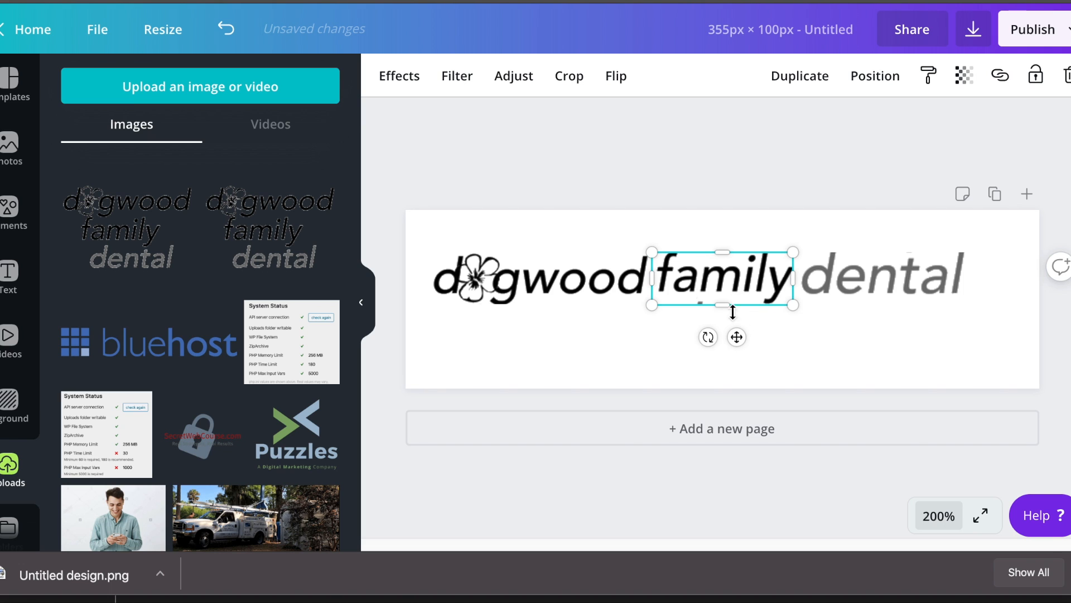
pyautogui.click(598, 346)
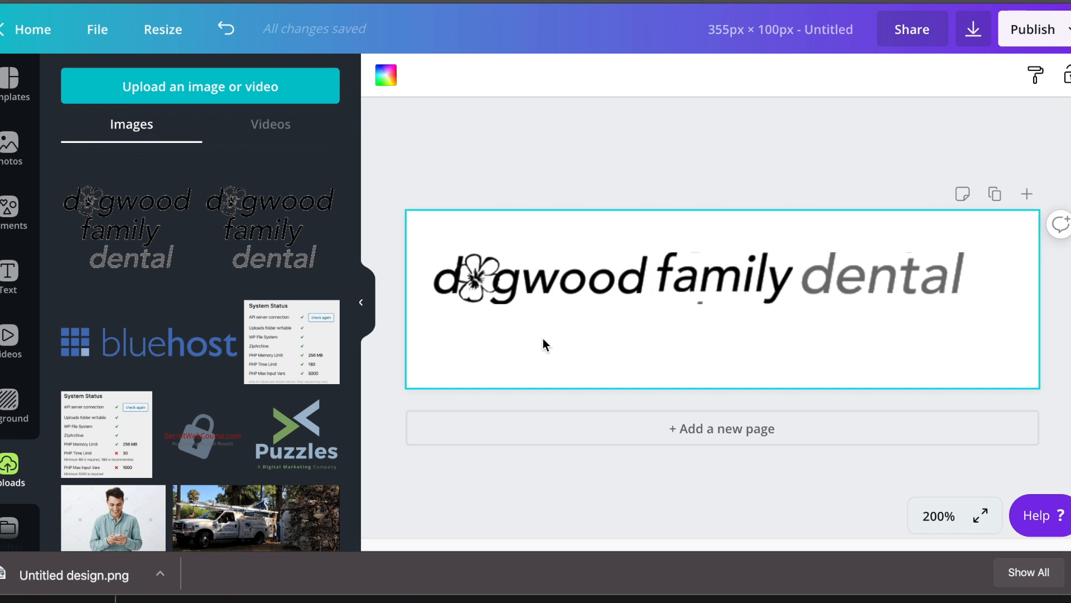
pyautogui.moveTo(880, 271); pyautogui.dragTo(868, 266)
# Scale all three logo pieces together to 341 px wide and centre them on the page.
pyautogui.moveTo(712, 335)
pyautogui.mouseDown()
pyautogui.moveTo(888, 247)
pyautogui.moveTo(872, 287)
pyautogui.moveTo(843, 280)
pyautogui.mouseUp()
pyautogui.click(606, 344)
pyautogui.moveTo(447, 342); pyautogui.dragTo(947, 239)
pyautogui.moveTo(961, 302); pyautogui.dragTo(1034, 371)
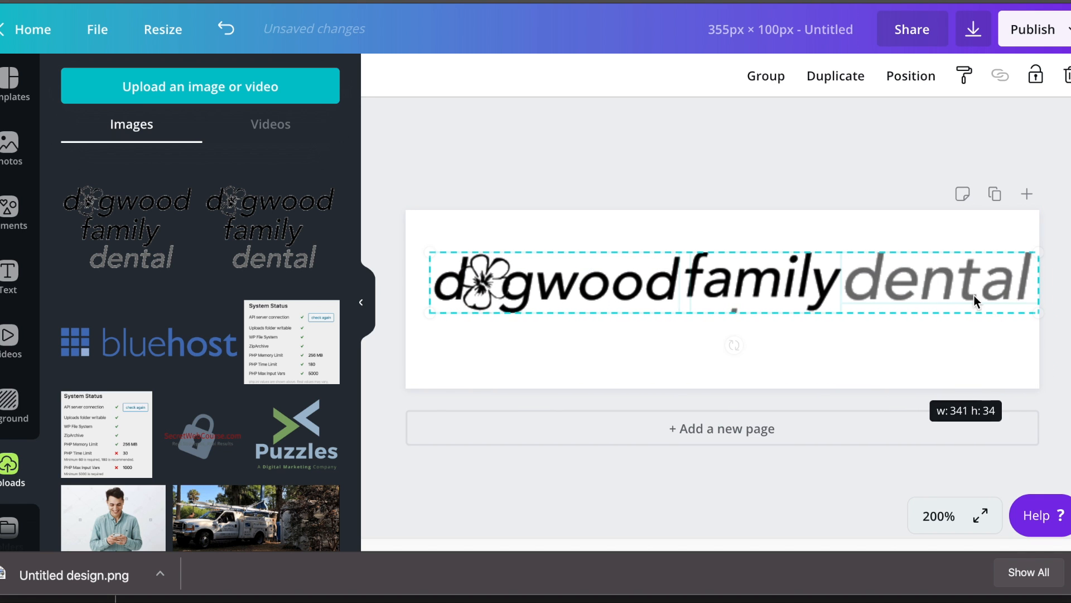
pyautogui.moveTo(936, 277); pyautogui.dragTo(918, 286)
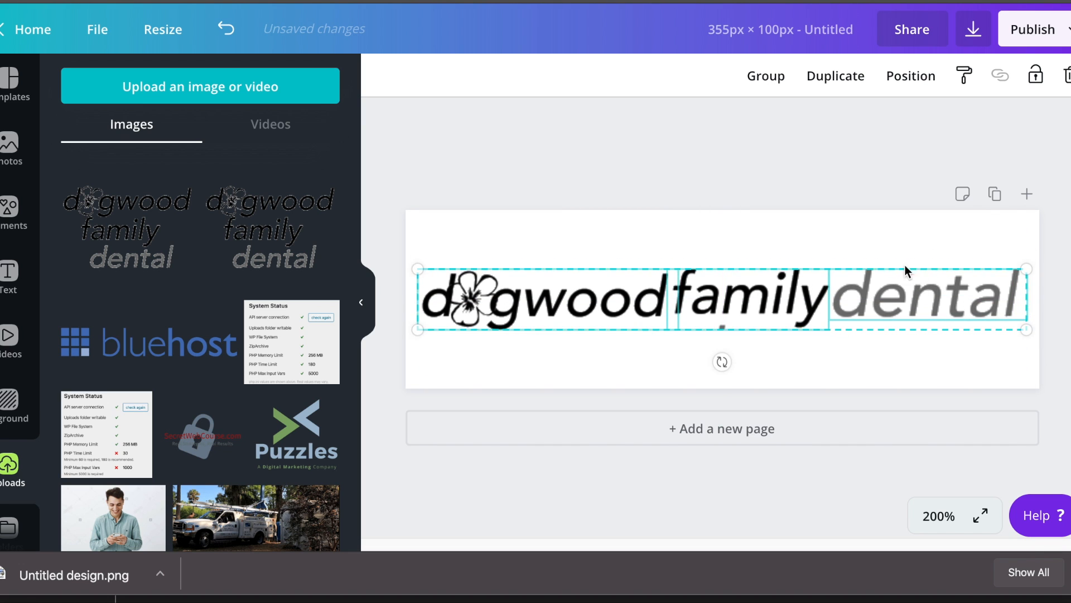
pyautogui.click(857, 244)
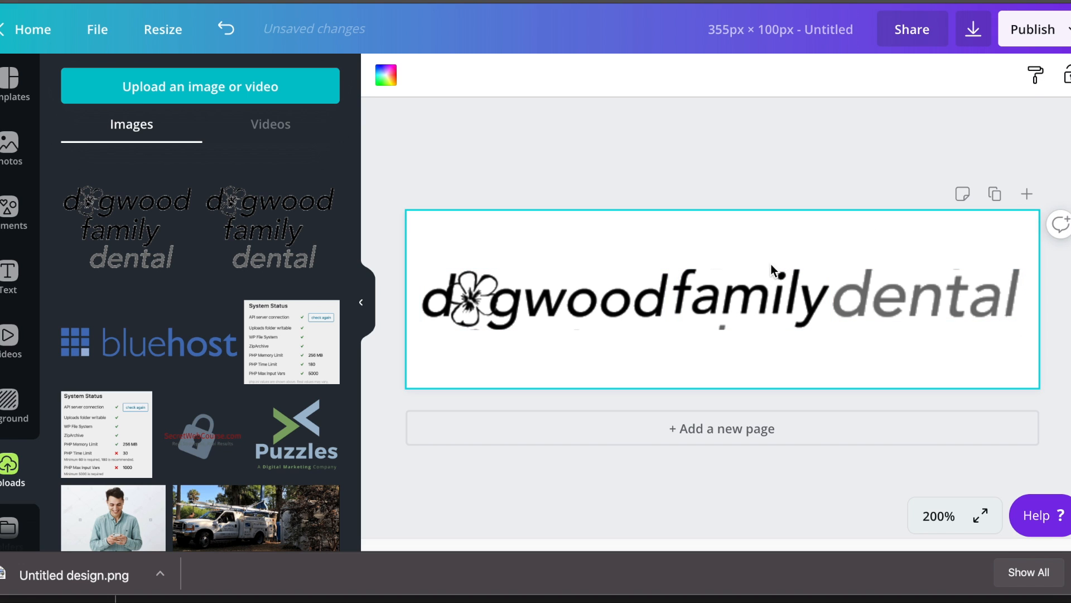
# Lower 'family' and 'dental' to align with 'dogwood', and shrink 'dental' to match 'family'.
pyautogui.click(769, 295)
pyautogui.moveTo(775, 349); pyautogui.dragTo(993, 246)
pyautogui.moveTo(898, 304)
pyautogui.mouseDown()
pyautogui.moveTo(887, 307)
pyautogui.moveTo(898, 303)
pyautogui.mouseUp()
pyautogui.click(893, 255)
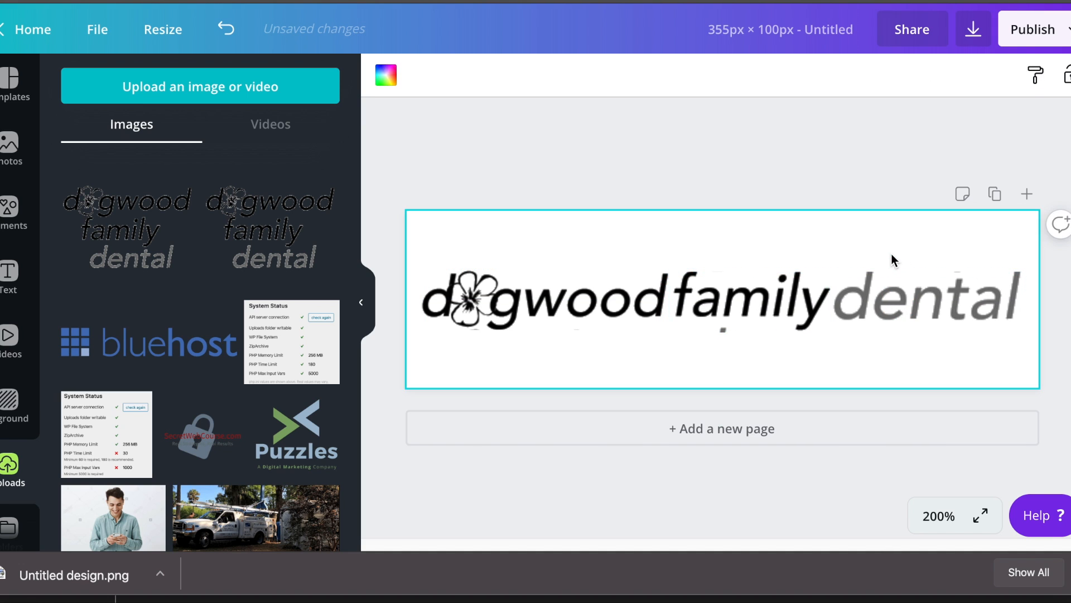
pyautogui.click(869, 289)
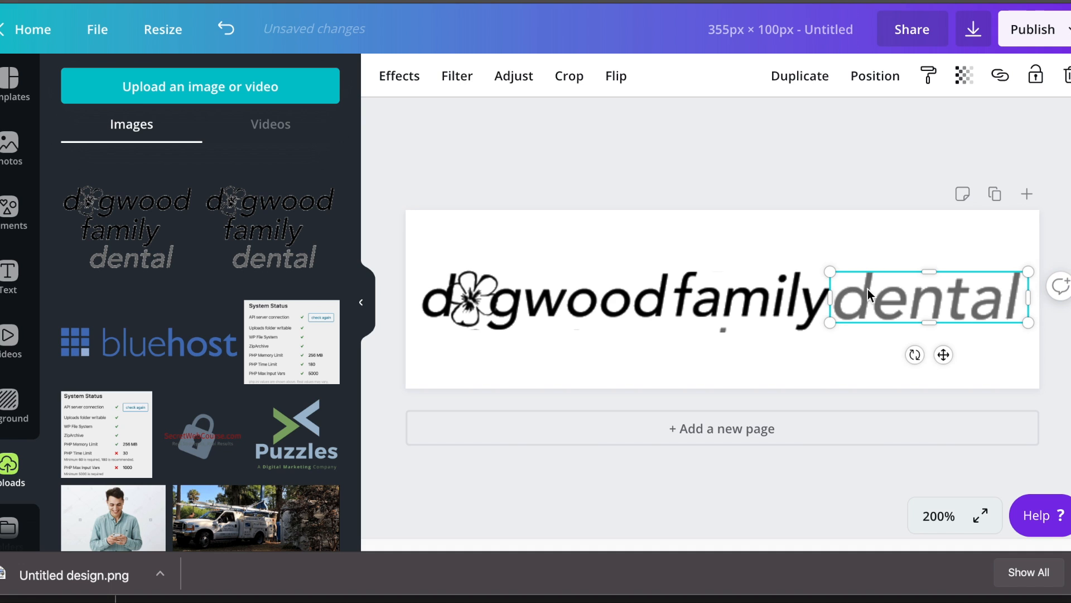
pyautogui.moveTo(1028, 322); pyautogui.dragTo(1022, 323)
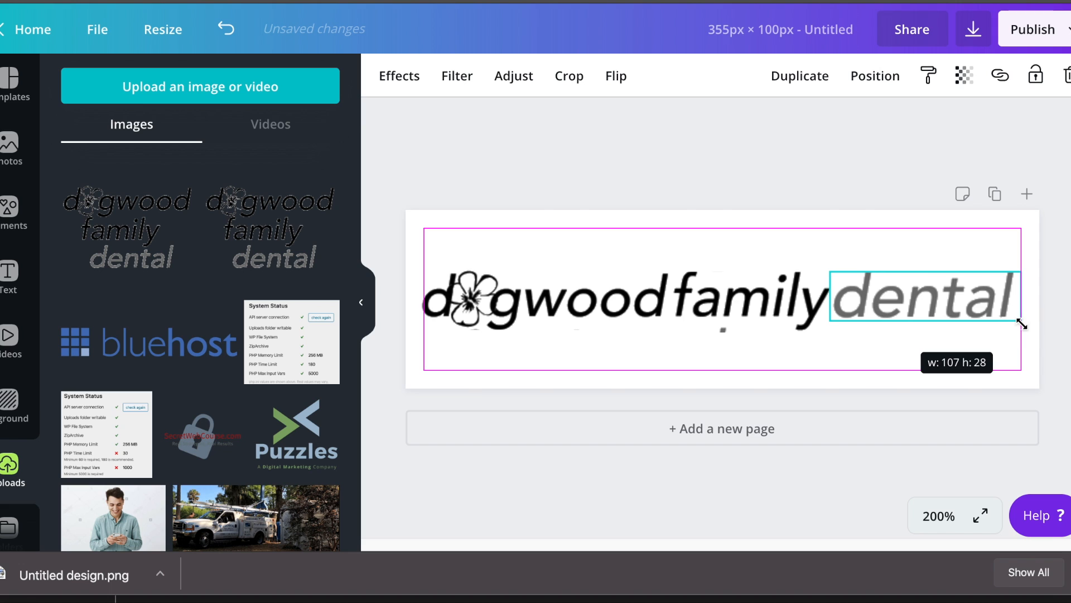
pyautogui.moveTo(1022, 323); pyautogui.dragTo(1021, 323)
pyautogui.click(911, 230)
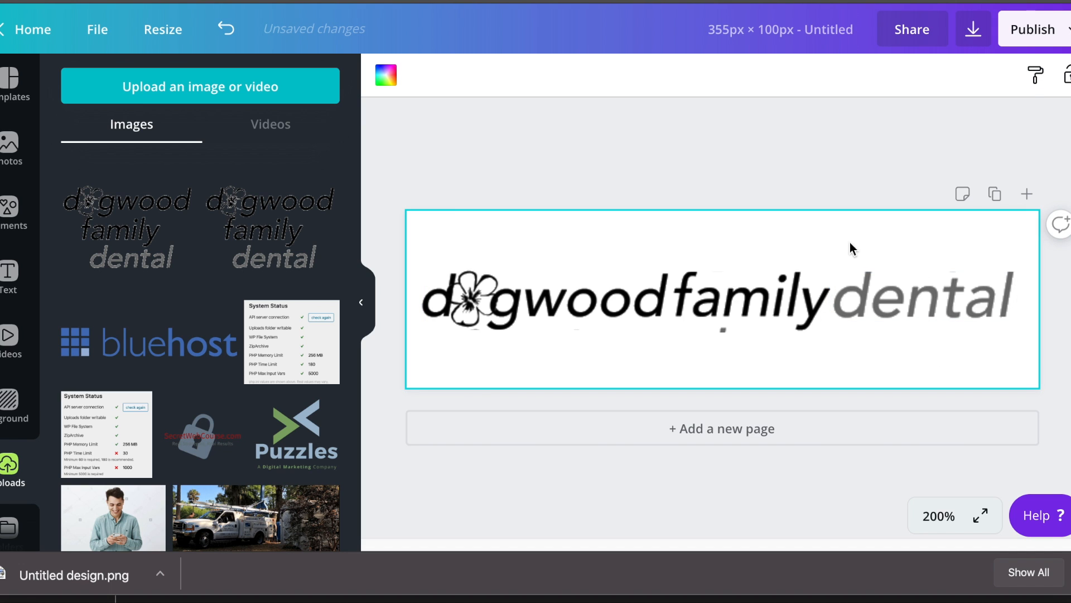
# Group-select the finished 342 × 36 logo and open the Publish options.
pyautogui.moveTo(456, 359); pyautogui.dragTo(1028, 263)
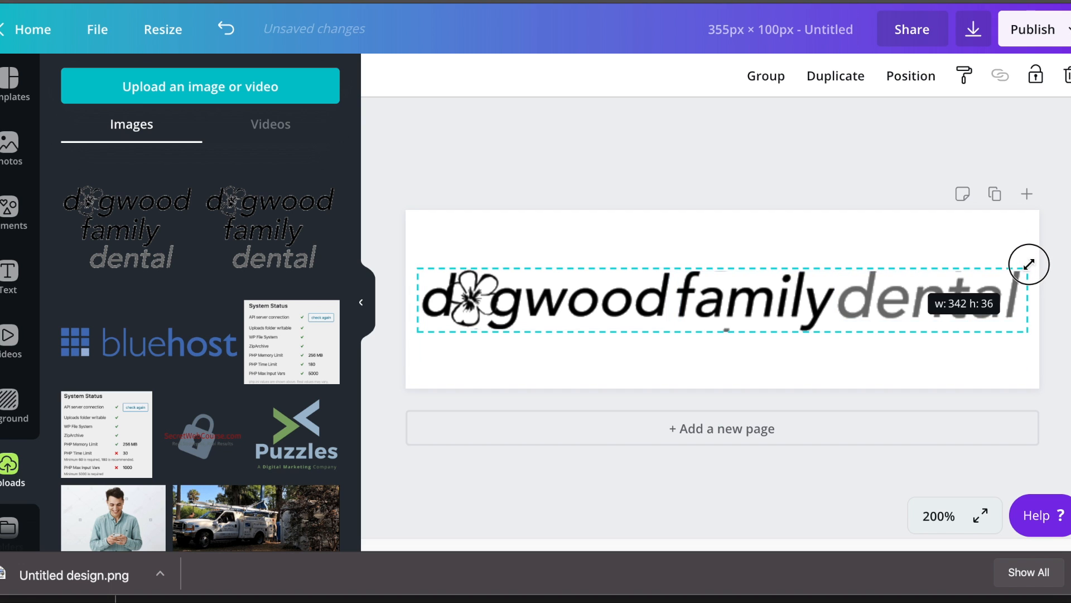
pyautogui.click(846, 222)
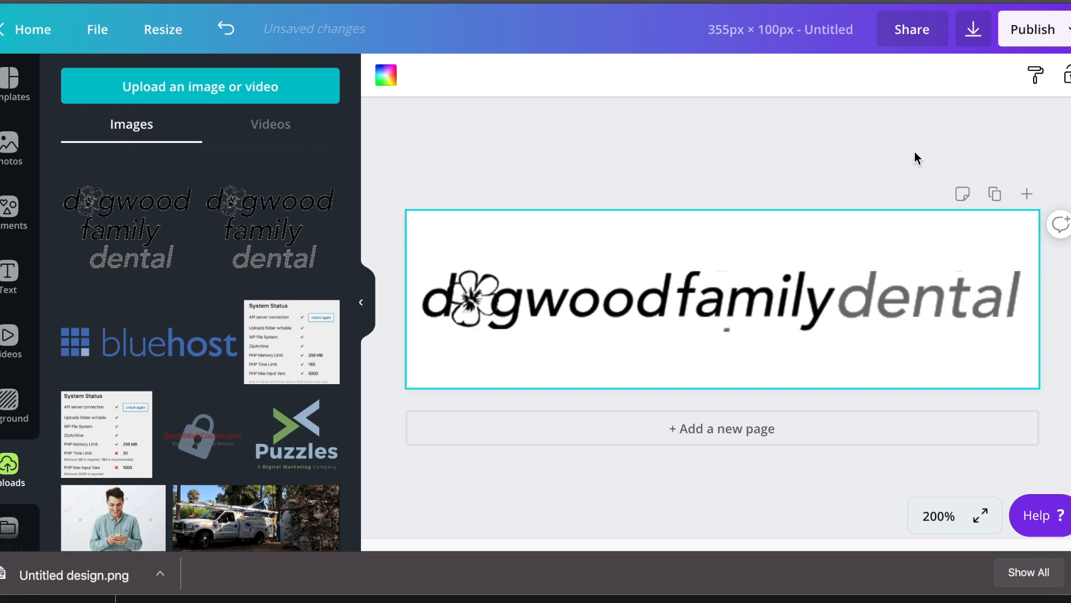
pyautogui.click(1013, 32)
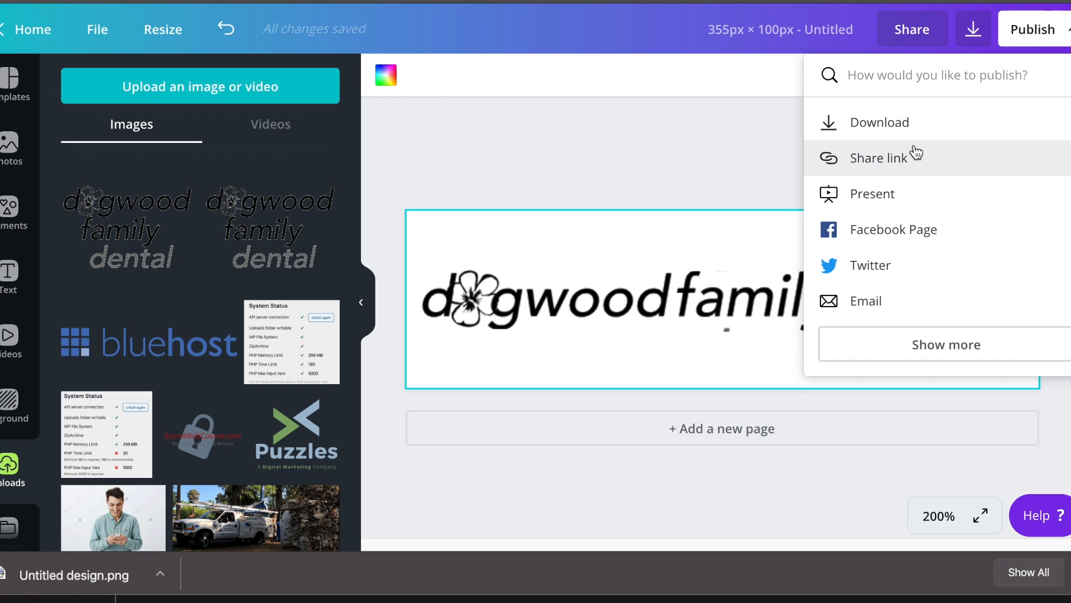
# Download the 355 × 100 design as a PNG with Transparent background ticked.
pyautogui.click(913, 128)
pyautogui.click(868, 289)
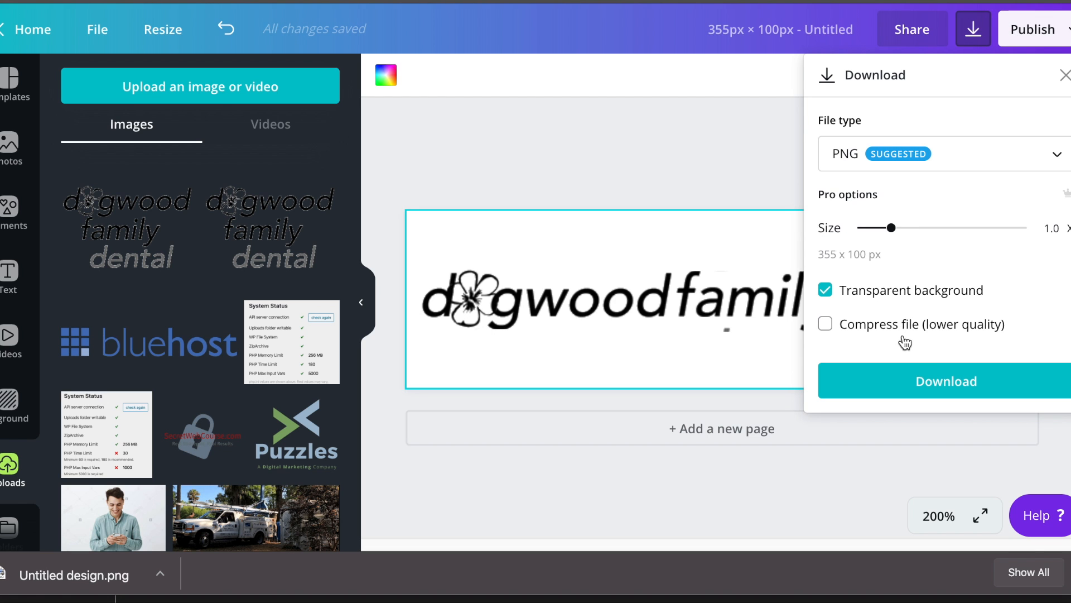
pyautogui.click(920, 372)
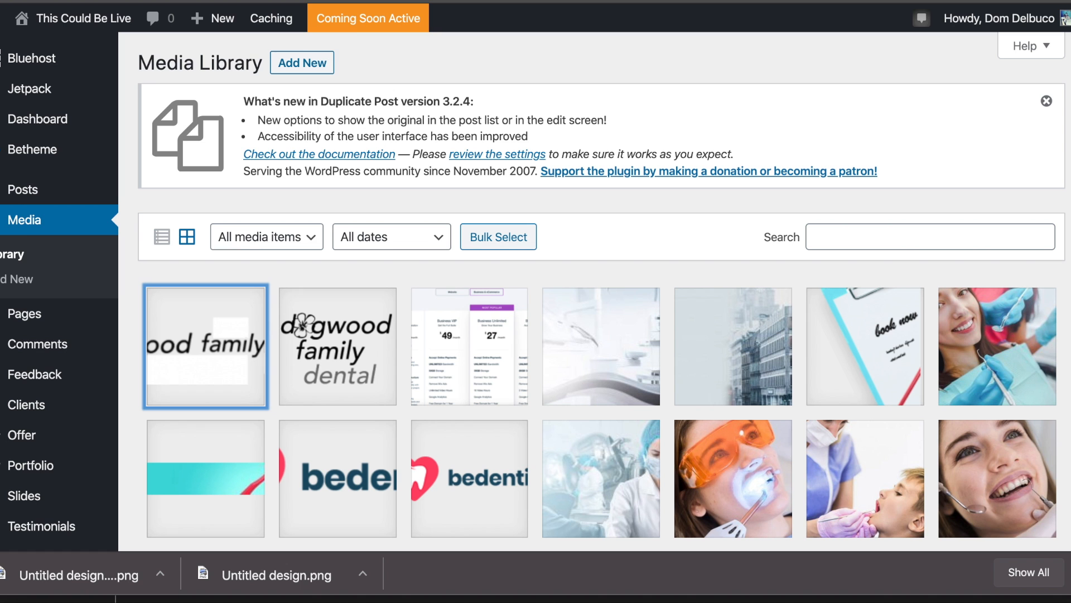
# Upload the new PNG to the Media Library and set it as the Betheme Logo.
pyautogui.moveTo(7, 581); pyautogui.dragTo(269, 397)
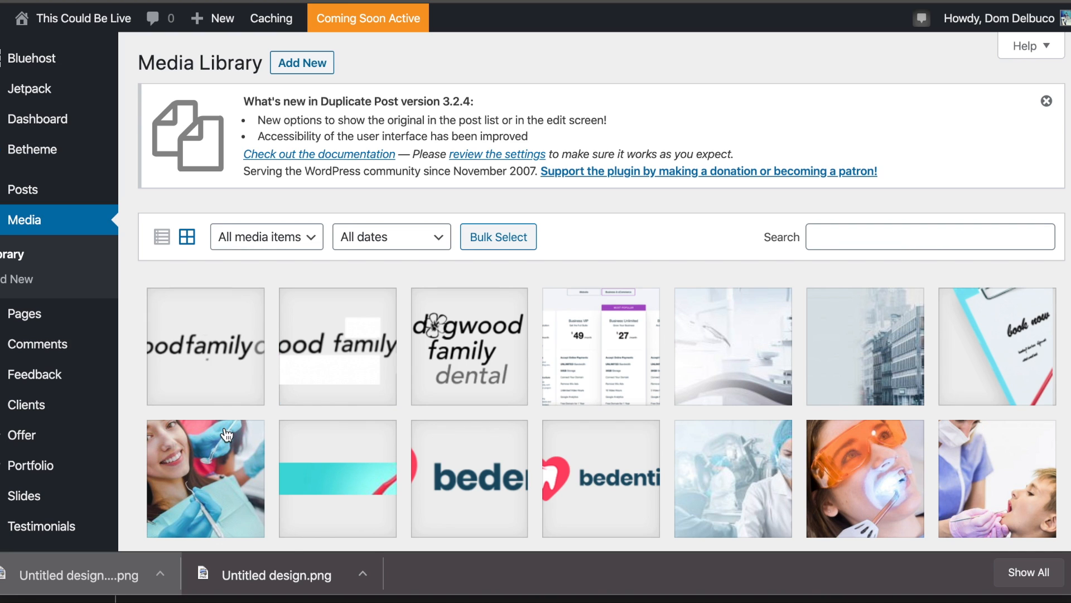
pyautogui.moveTo(55, 149)
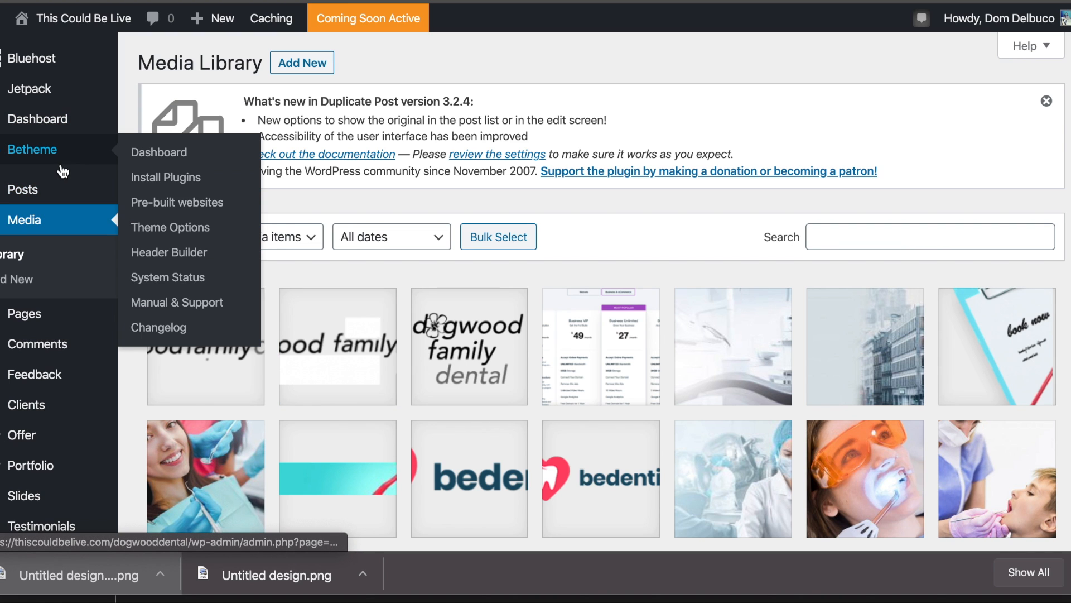
pyautogui.click(184, 236)
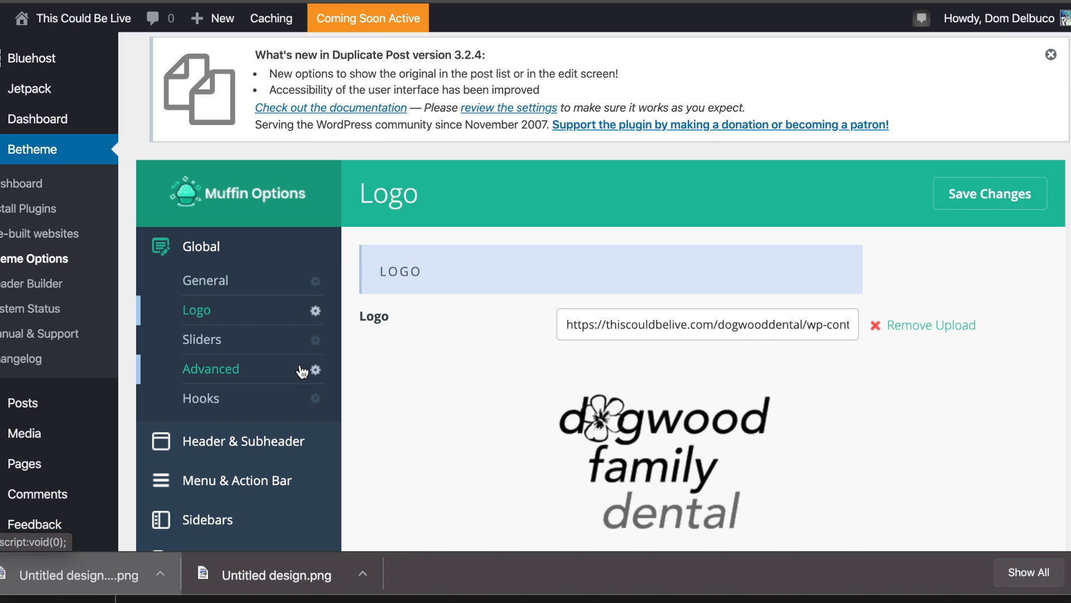
pyautogui.click(945, 336)
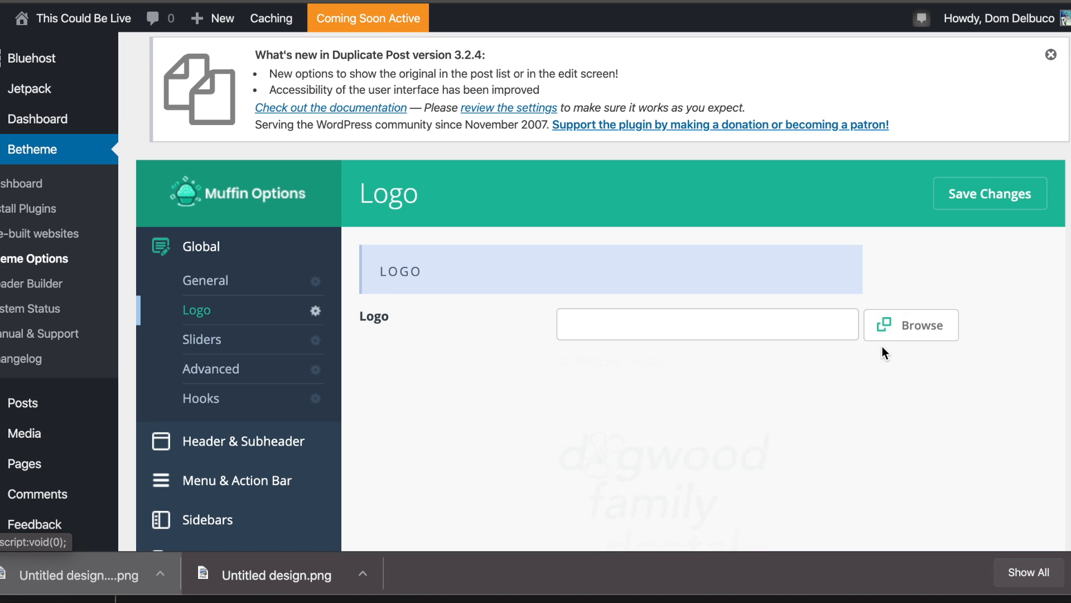
pyautogui.click(899, 327)
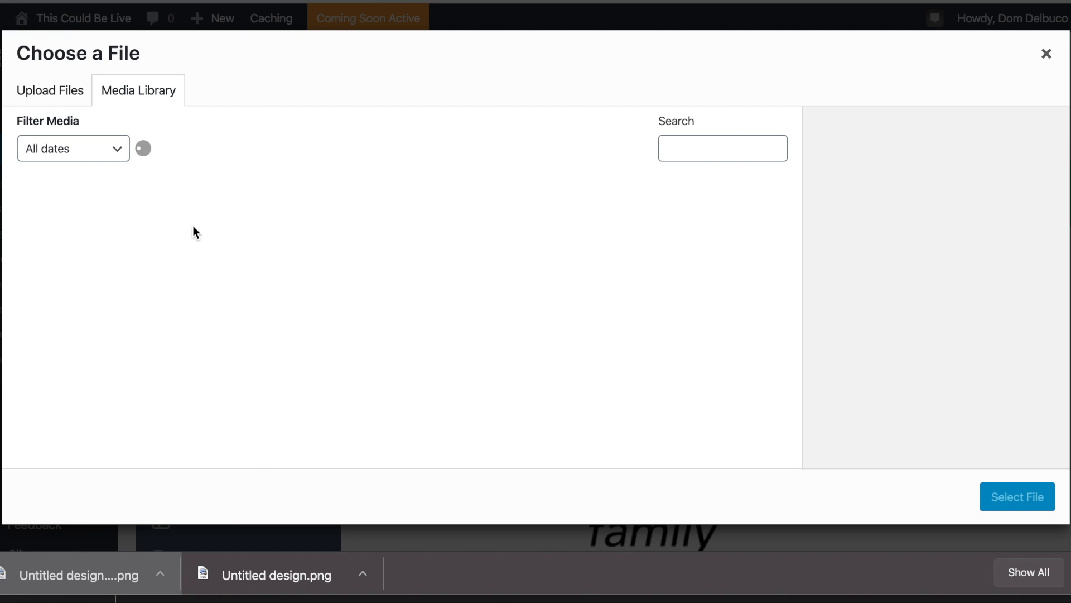
pyautogui.click(105, 220)
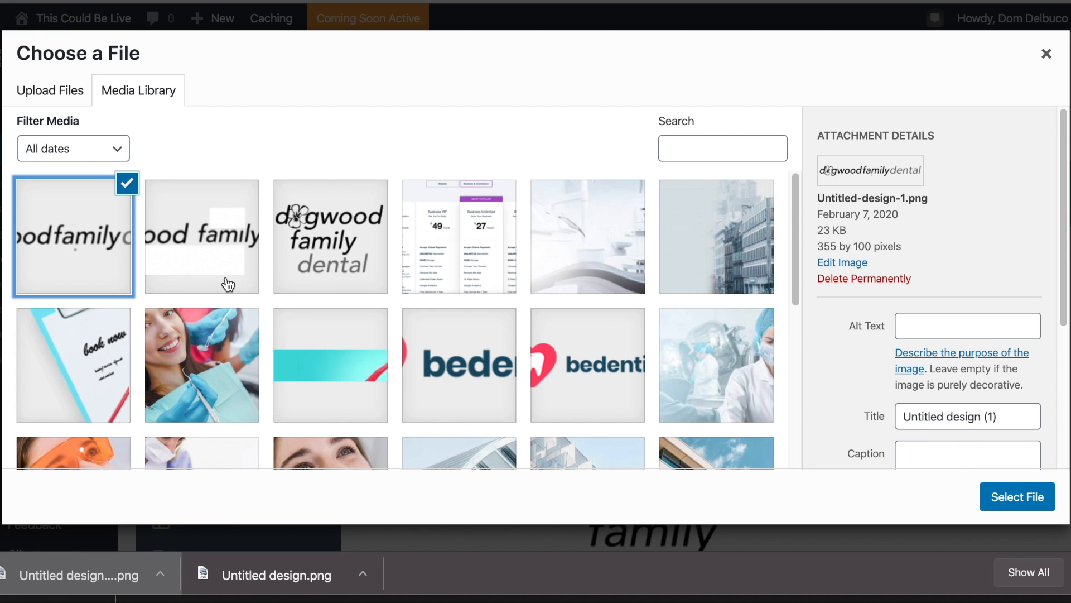
pyautogui.click(1012, 498)
# Replace the Retina Logo with the same wide logo and save the theme options.
pyautogui.scroll(-1, 886, 426)
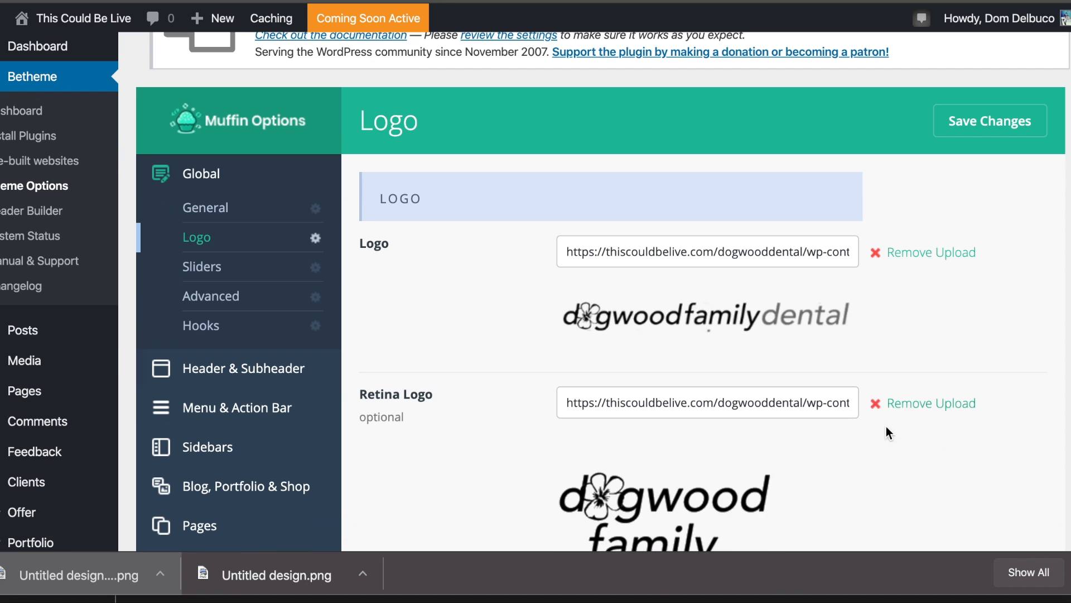
pyautogui.click(913, 408)
pyautogui.click(911, 404)
pyautogui.click(22, 233)
pyautogui.click(1022, 496)
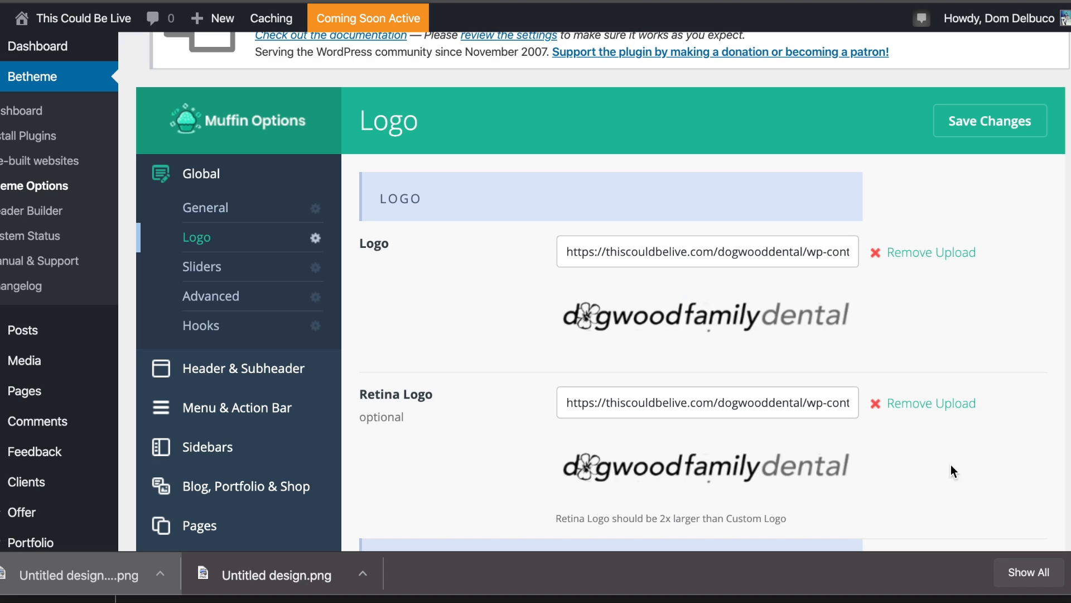
pyautogui.click(949, 132)
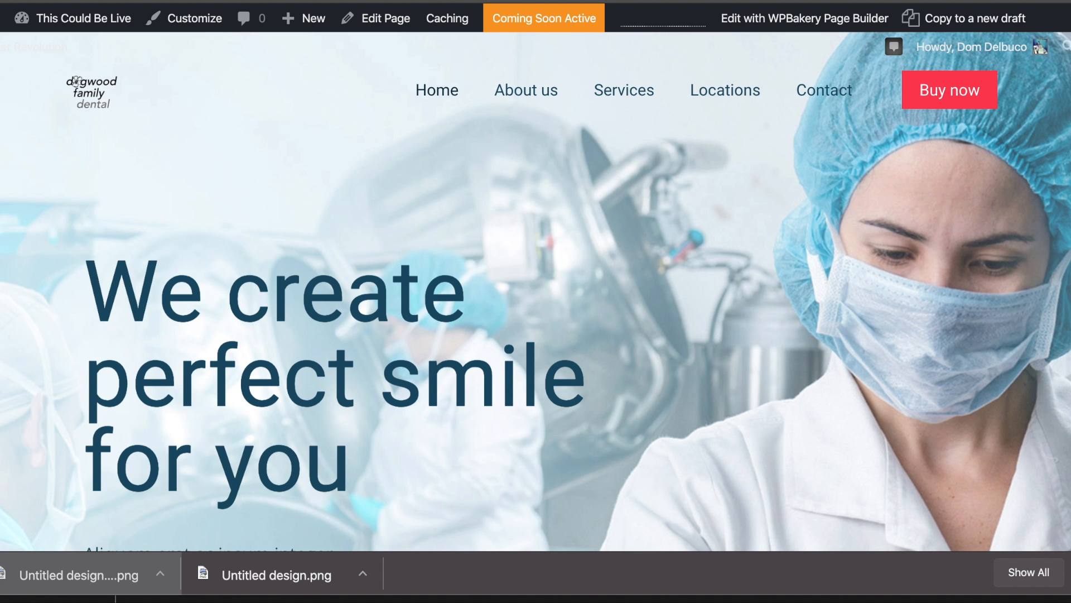
# Reload the front page and scroll to check the wide logo in the sticky header.
pyautogui.press('super+r')
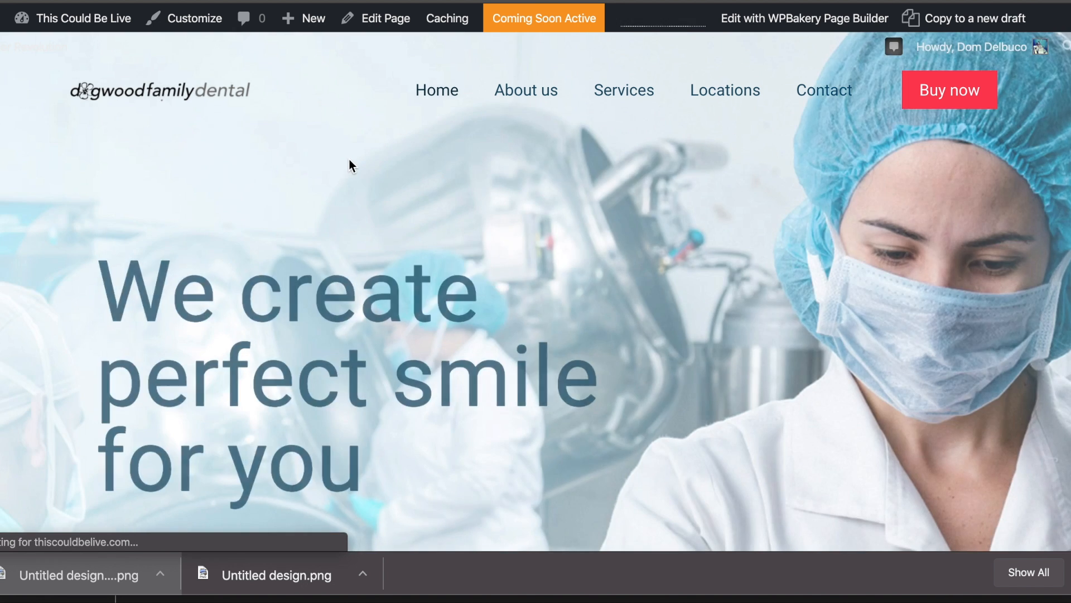
pyautogui.scroll(-3, 286, 133)
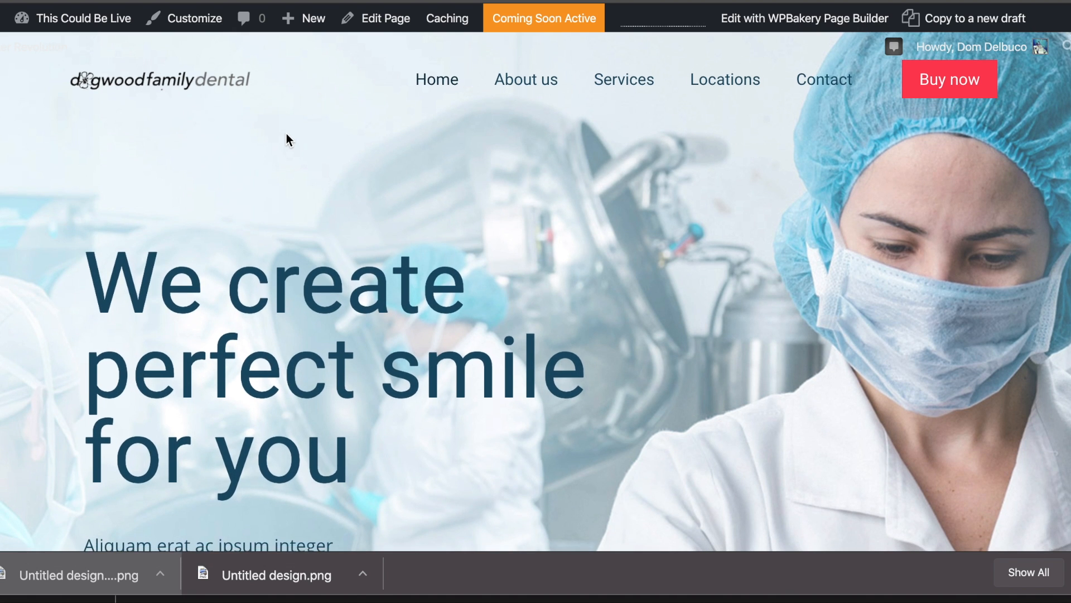
pyautogui.scroll(-5, 287, 135)
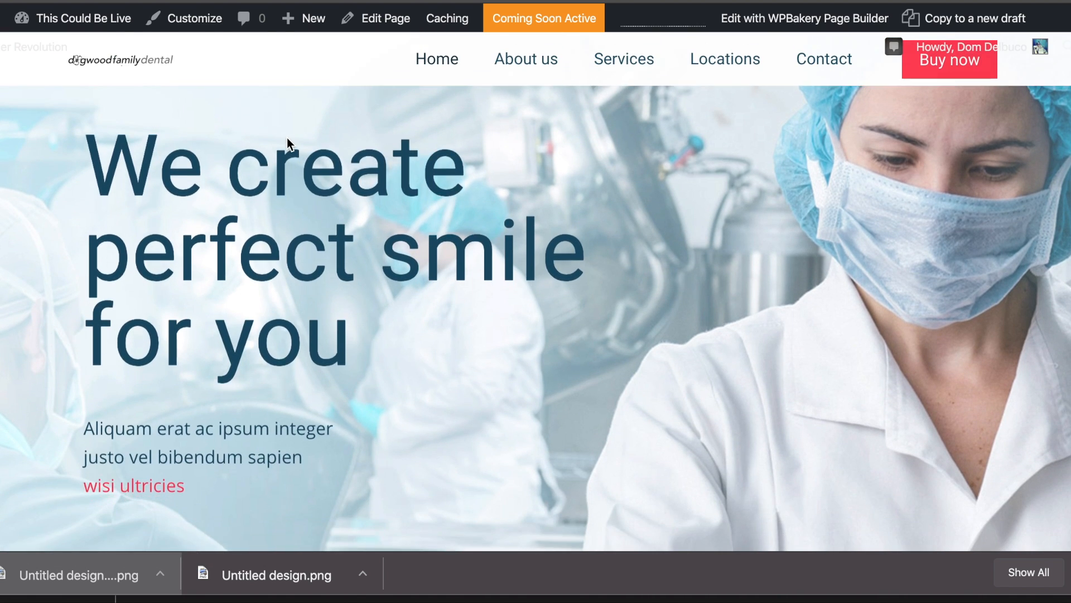
pyautogui.scroll(-8, 287, 140)
pyautogui.scroll(15, 288, 140)
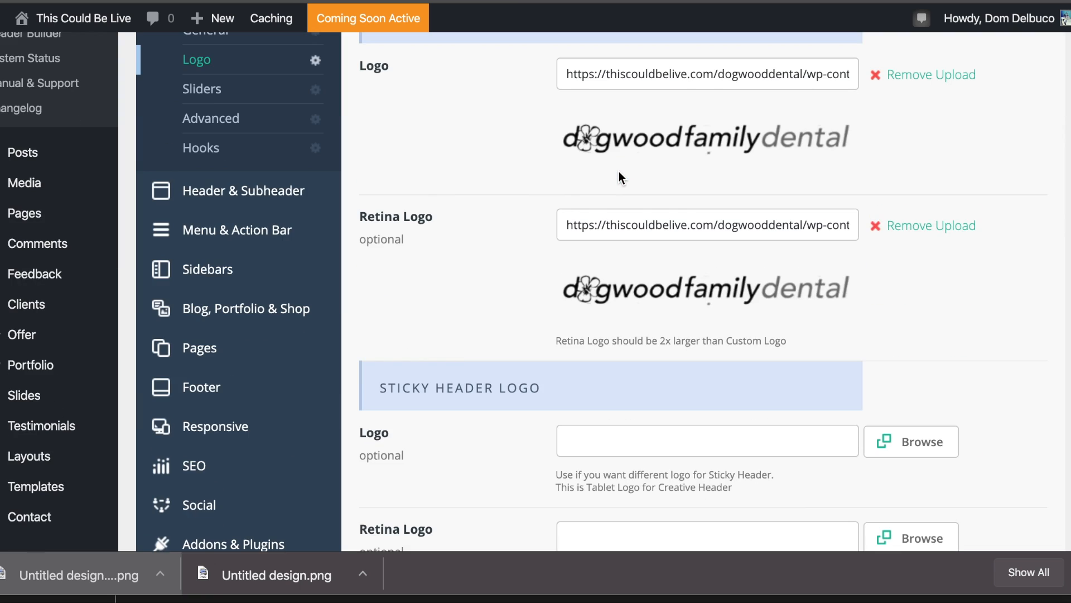
# Go from the Logo options through Hooks to Header & Subheader and view the header style thumbnails.
pyautogui.scroll(-7, 619, 178)
pyautogui.scroll(-7, 618, 172)
pyautogui.scroll(-2, 618, 172)
pyautogui.scroll(16, 636, 398)
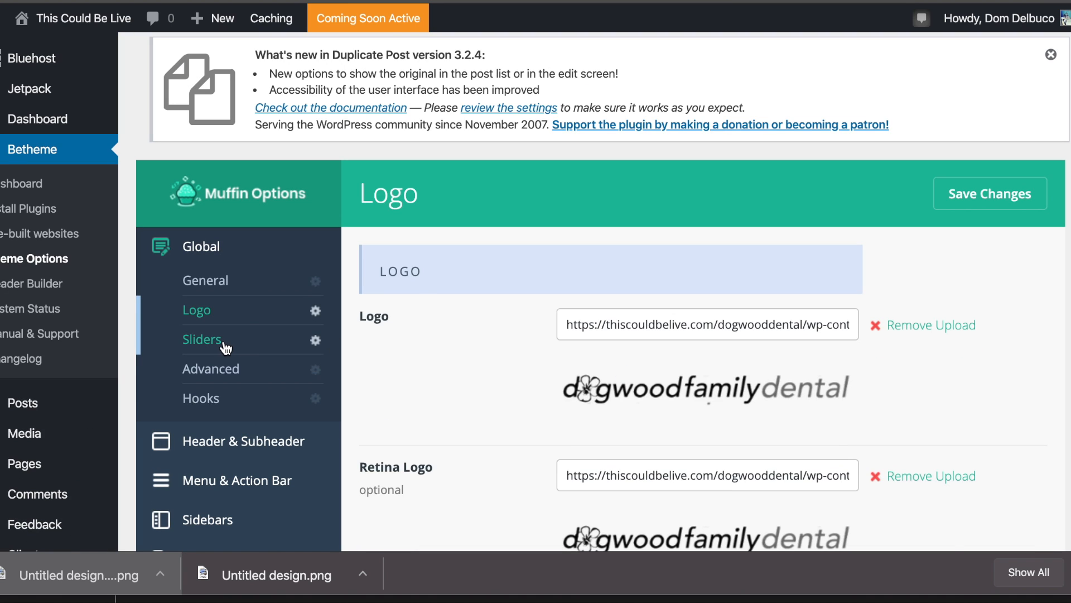
pyautogui.click(251, 397)
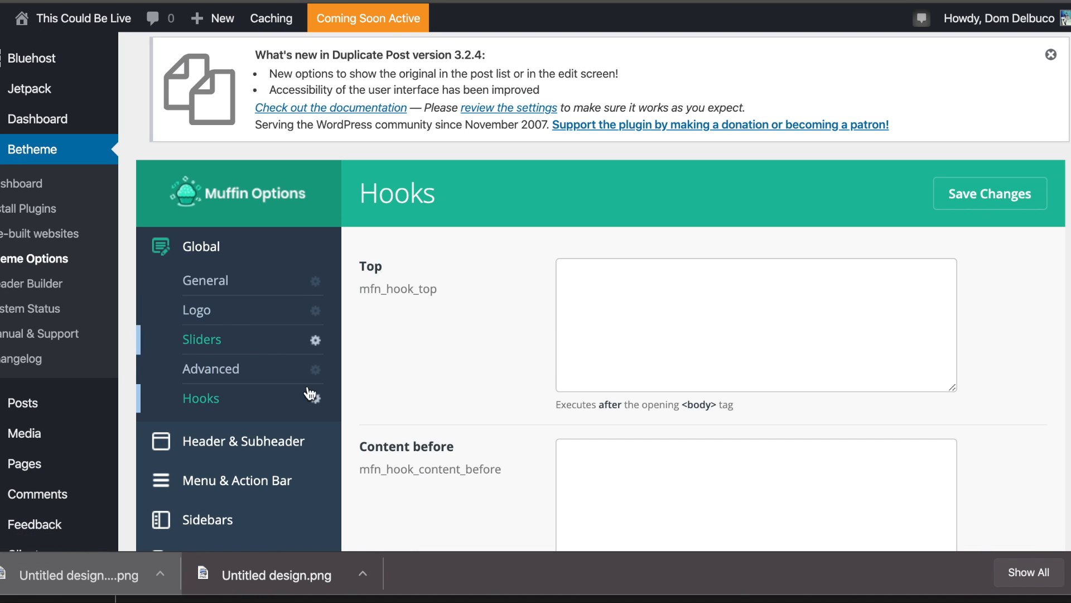
pyautogui.click(299, 441)
pyautogui.scroll(-12, 657, 238)
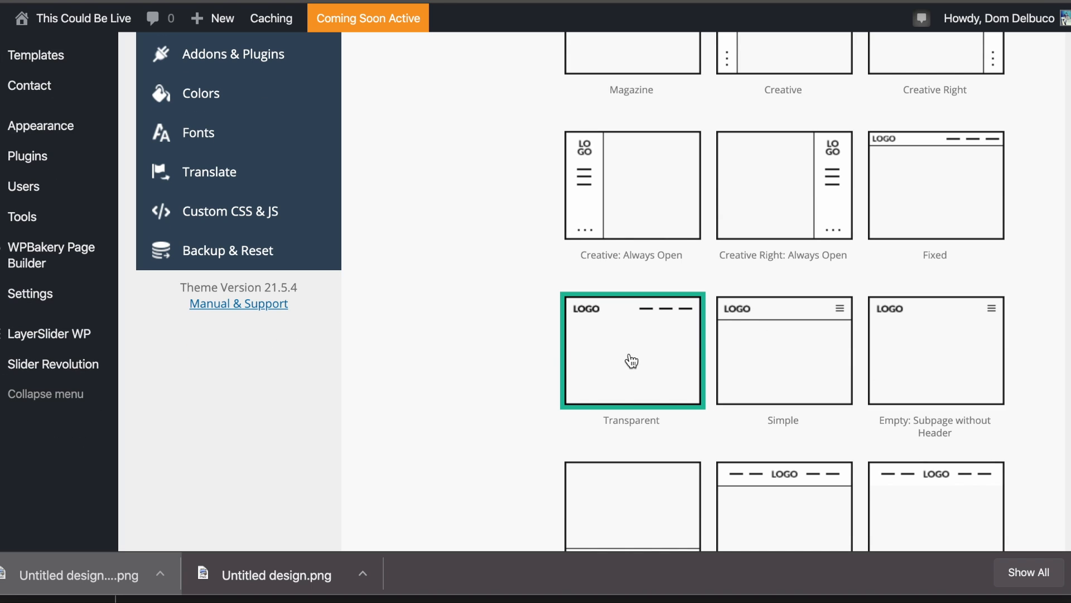
pyautogui.scroll(1, 629, 343)
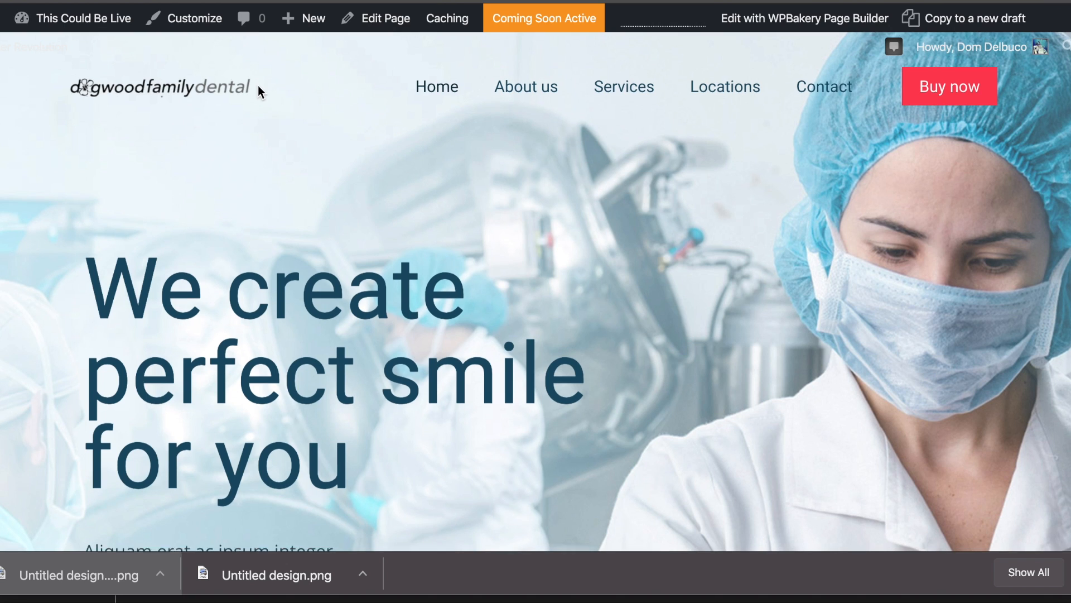
pyautogui.scroll(-3, 258, 87)
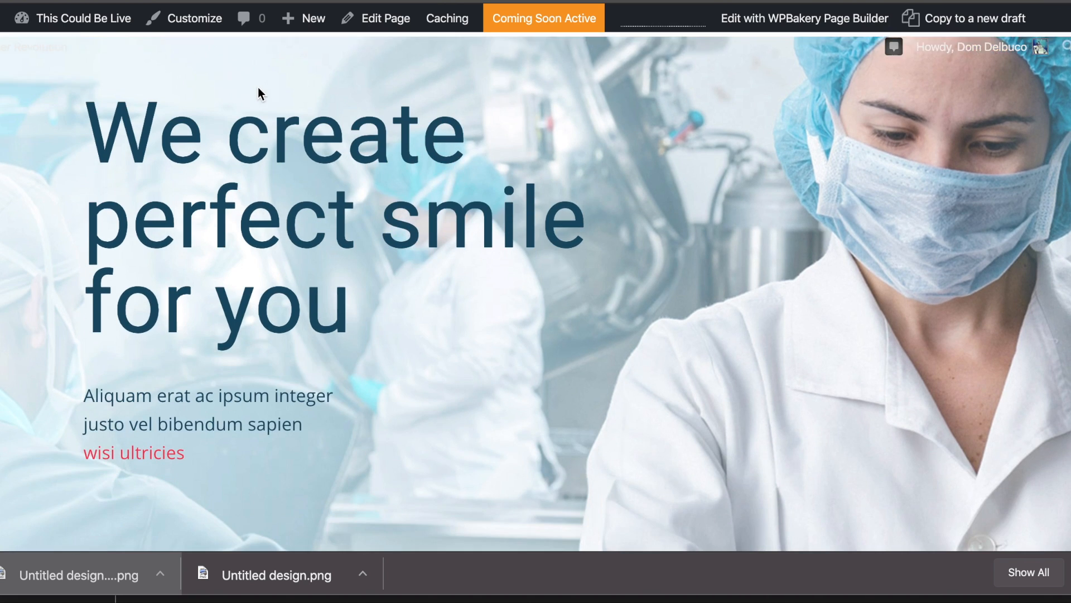
# Check the header on the live About us and Services pages.
pyautogui.scroll(-10, 286, 100)
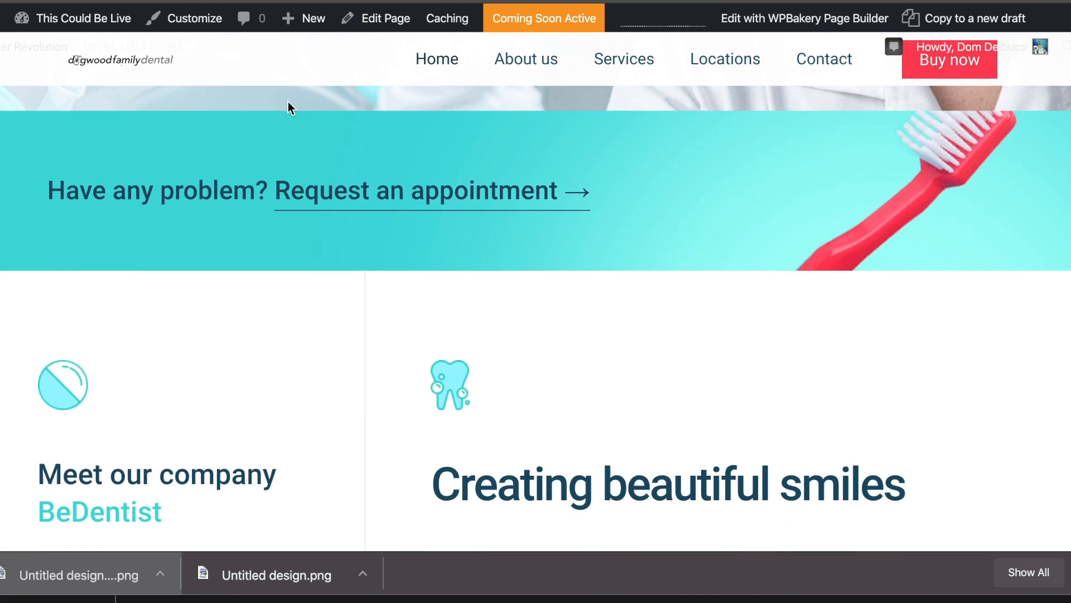
pyautogui.scroll(15, 290, 100)
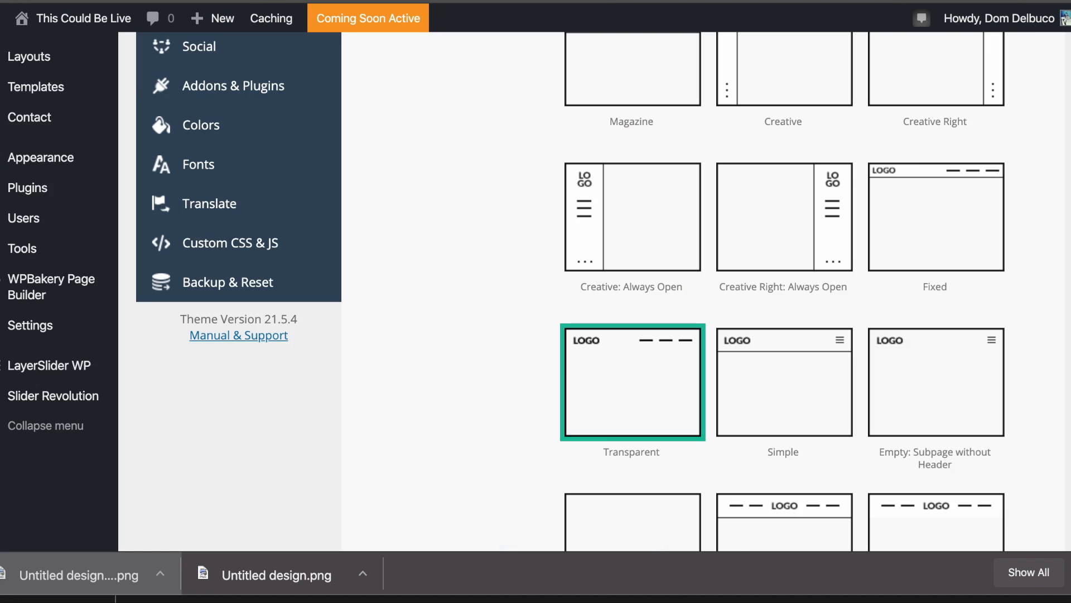
pyautogui.scroll(-10, 591, 196)
pyautogui.scroll(-3, 594, 195)
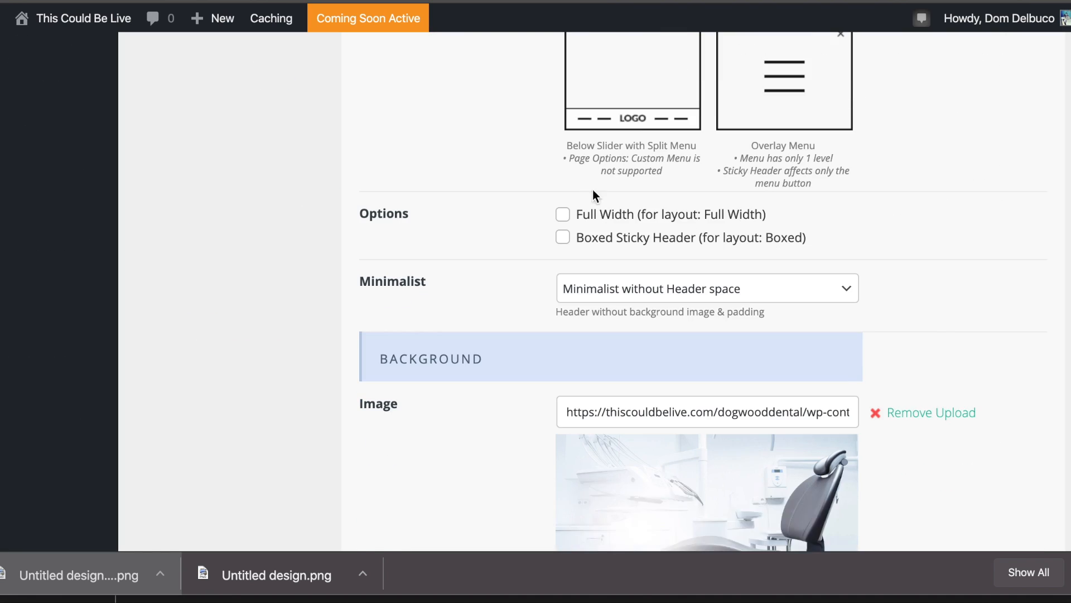
pyautogui.scroll(-2, 594, 195)
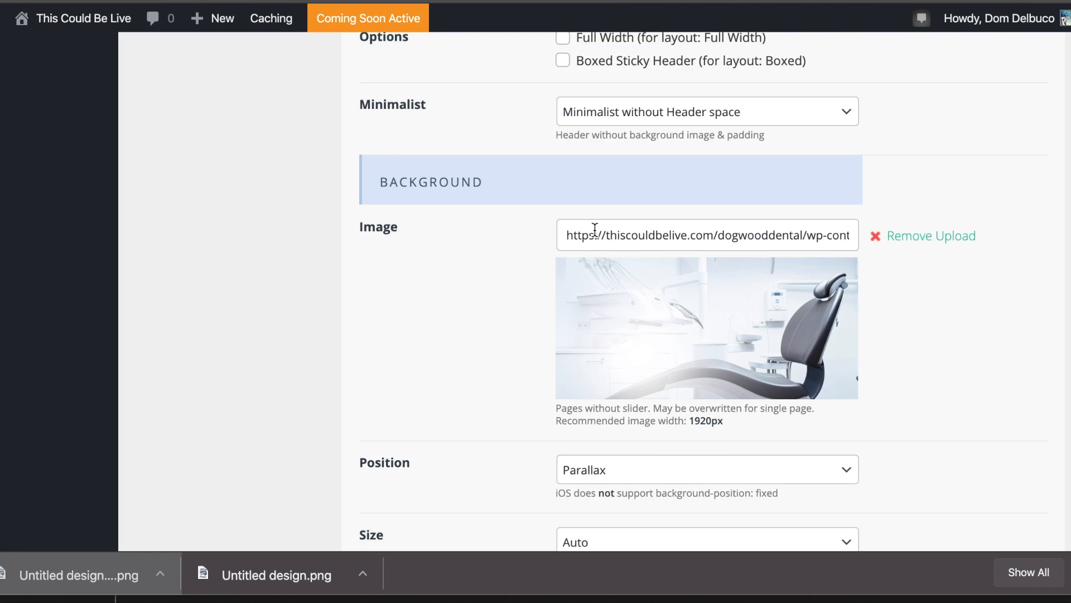
pyautogui.scroll(-1, 745, 267)
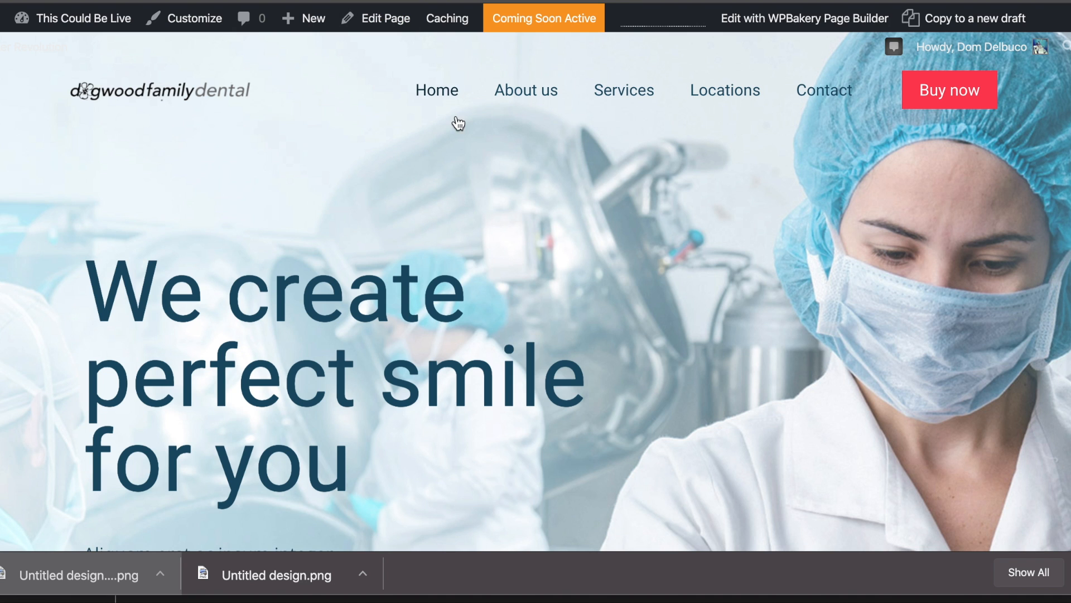
pyautogui.click(519, 91)
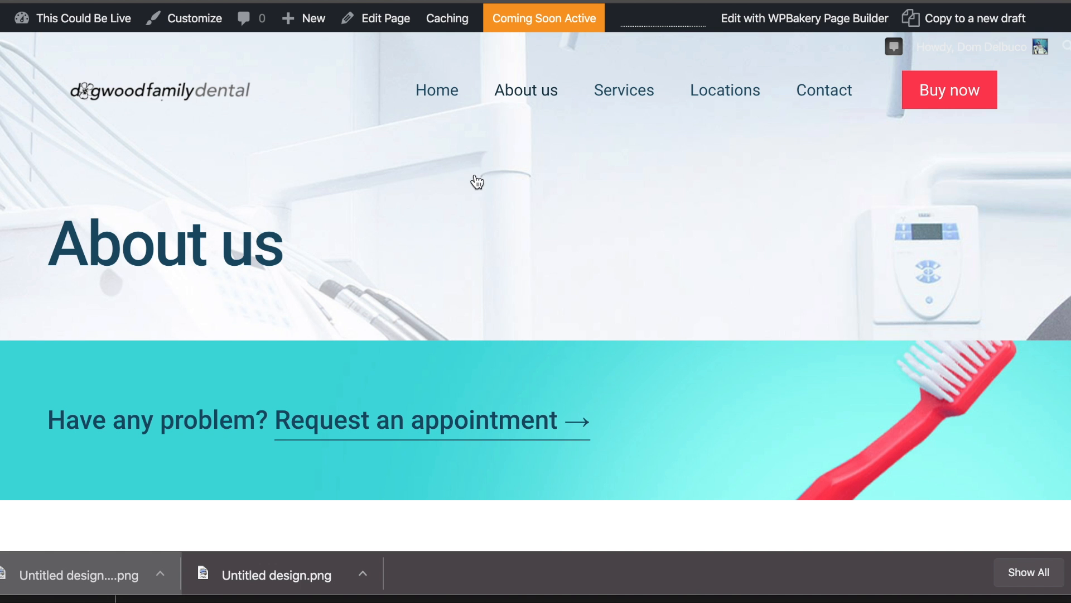
pyautogui.scroll(-2, 604, 236)
pyautogui.scroll(2, 605, 236)
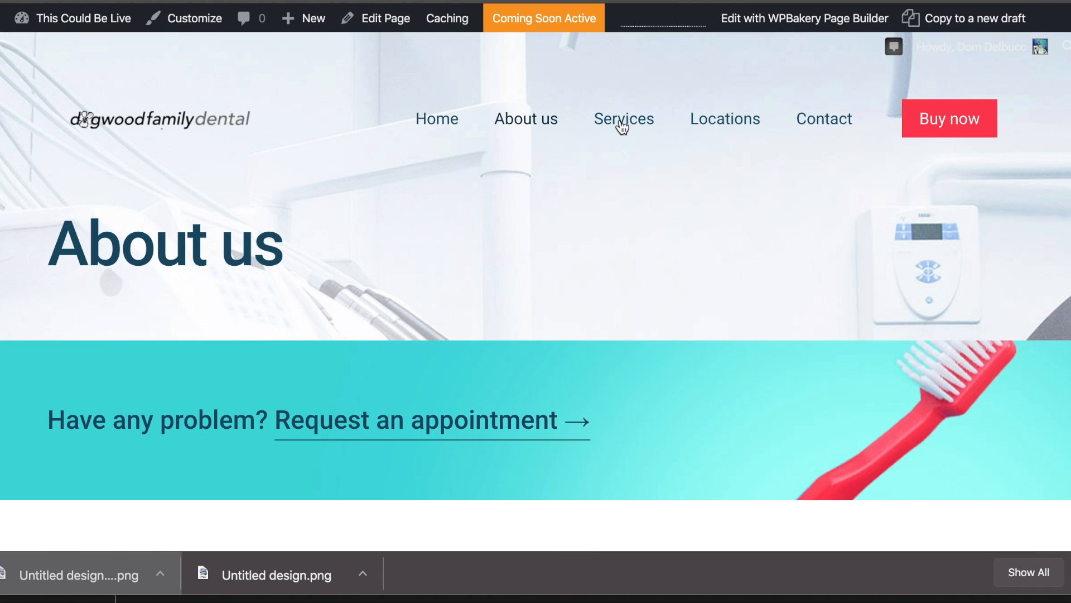
pyautogui.click(560, 120)
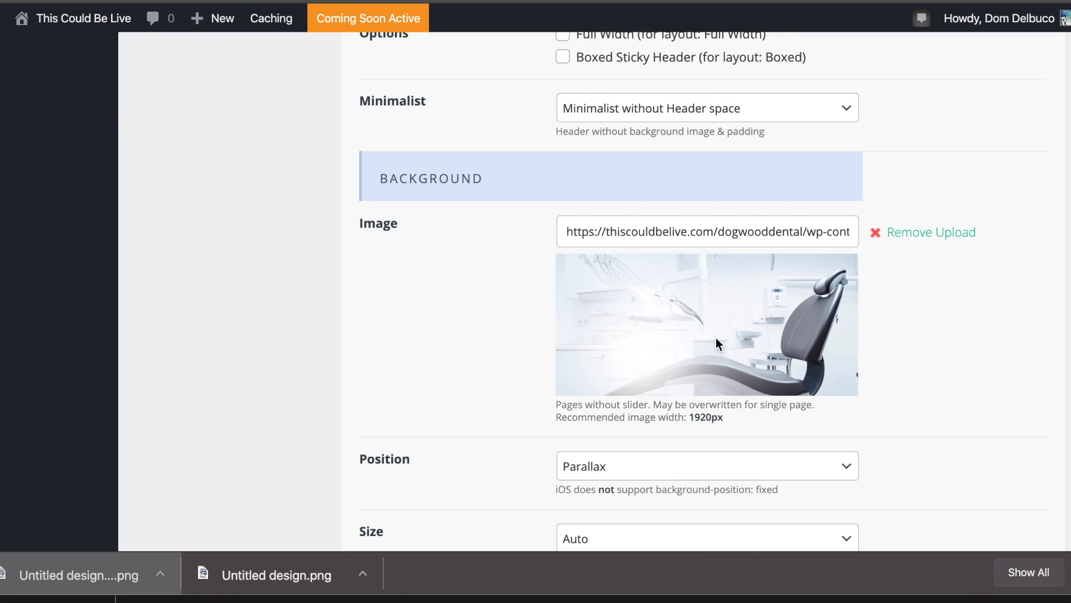
# Scroll to the Sticky Header option and switch sticky off.
pyautogui.scroll(-3, 718, 343)
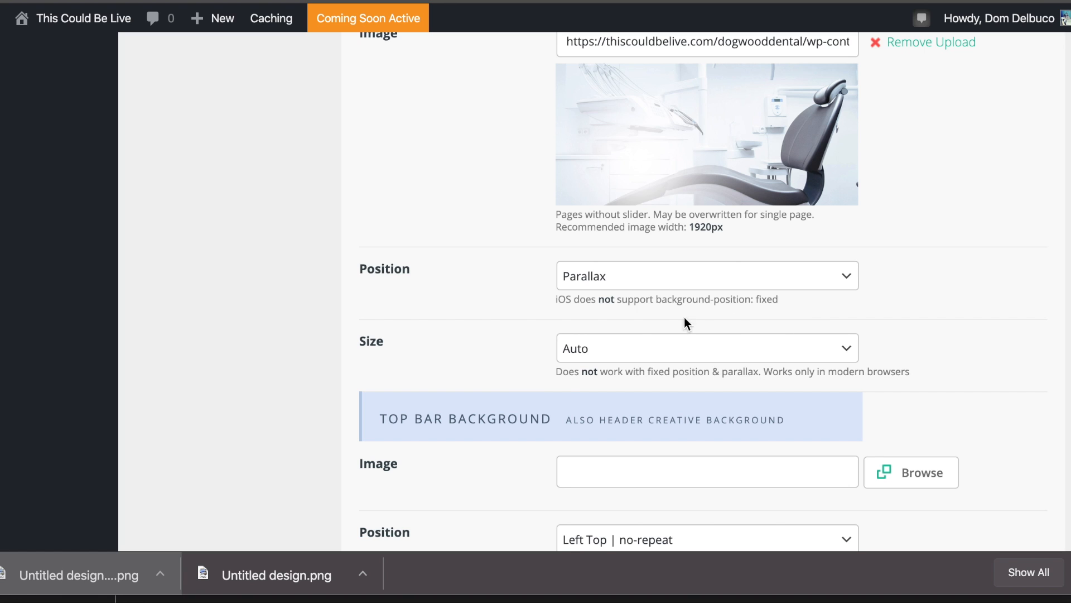
pyautogui.scroll(-2, 468, 268)
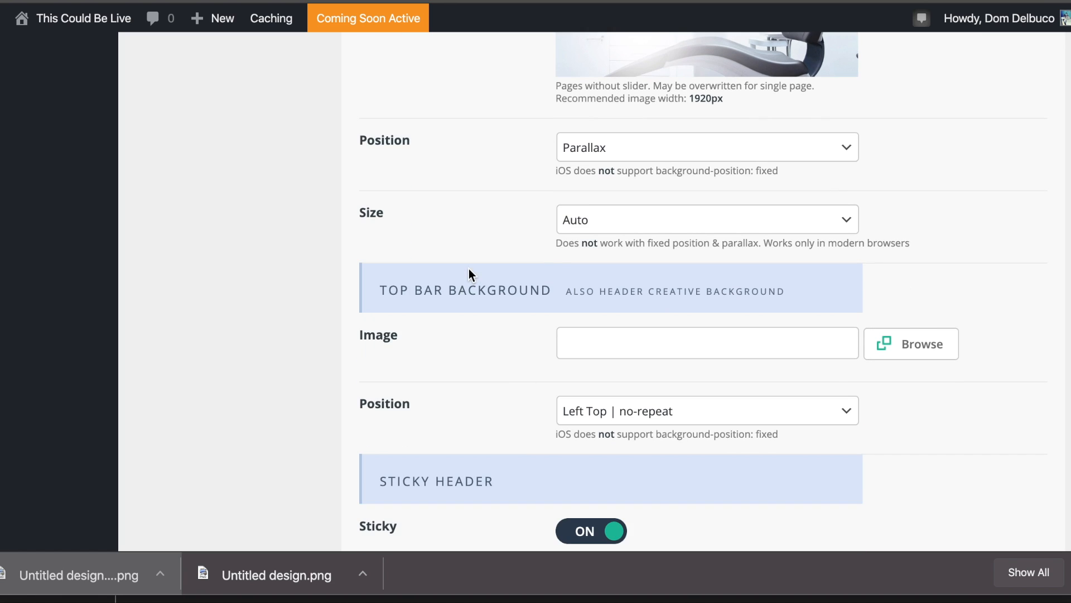
pyautogui.scroll(-4, 554, 259)
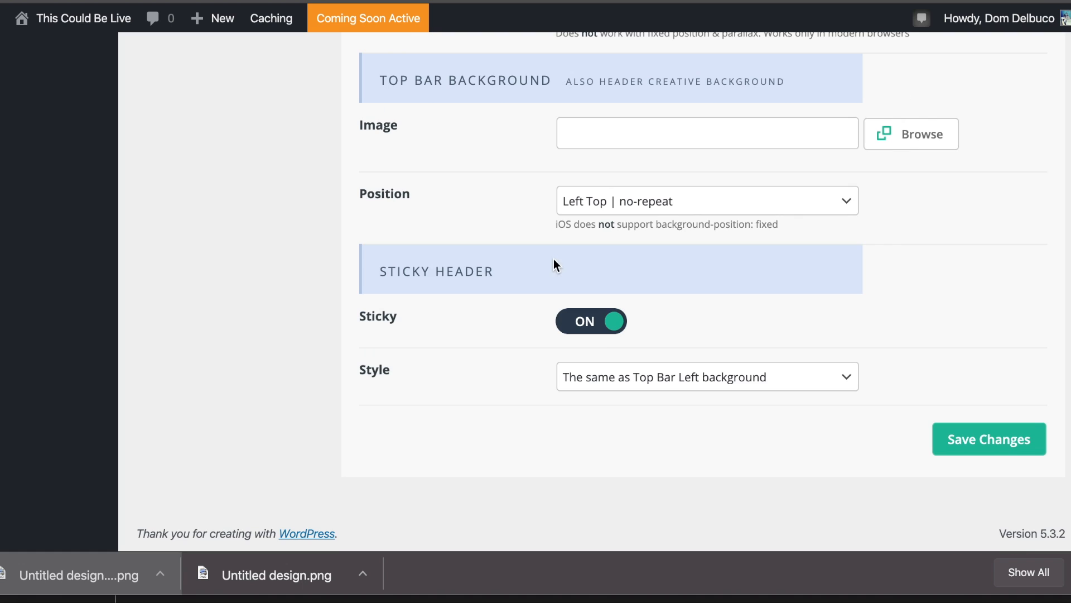
pyautogui.moveTo(394, 269); pyautogui.dragTo(494, 269)
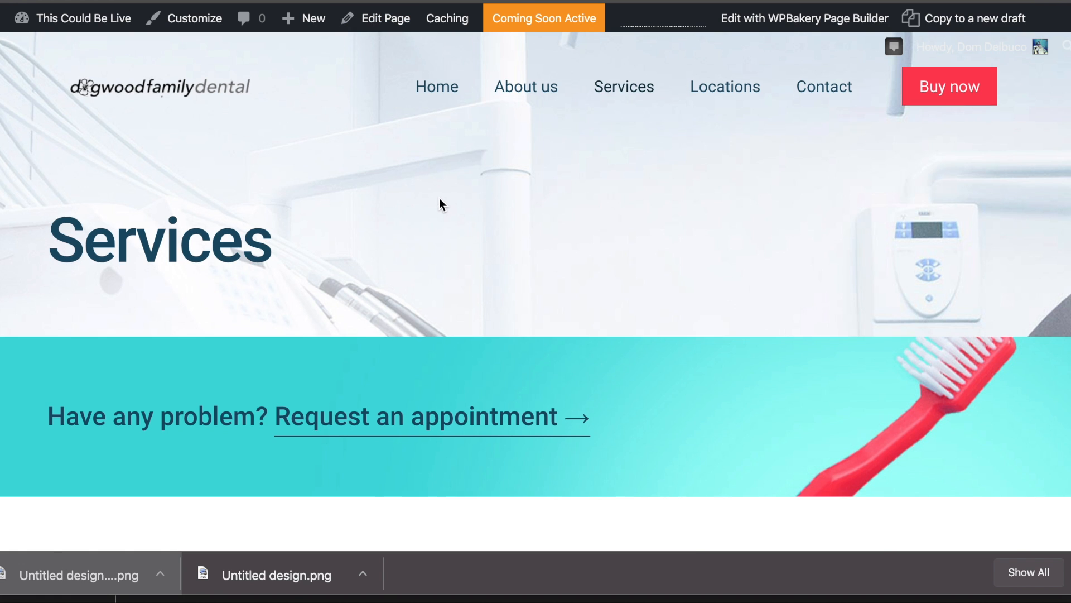
pyautogui.scroll(-5, 440, 202)
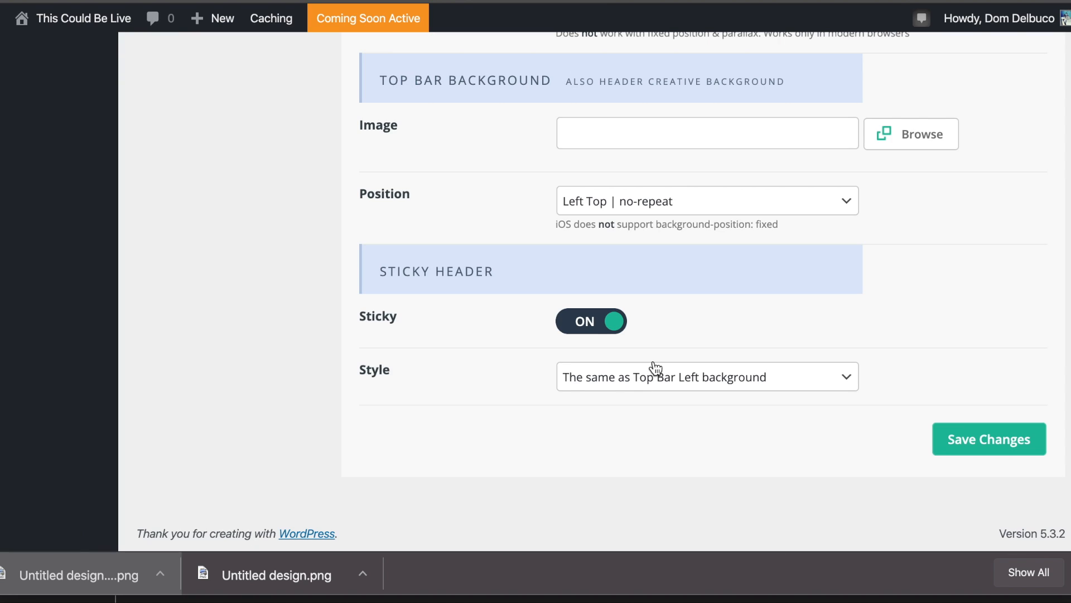
pyautogui.click(603, 321)
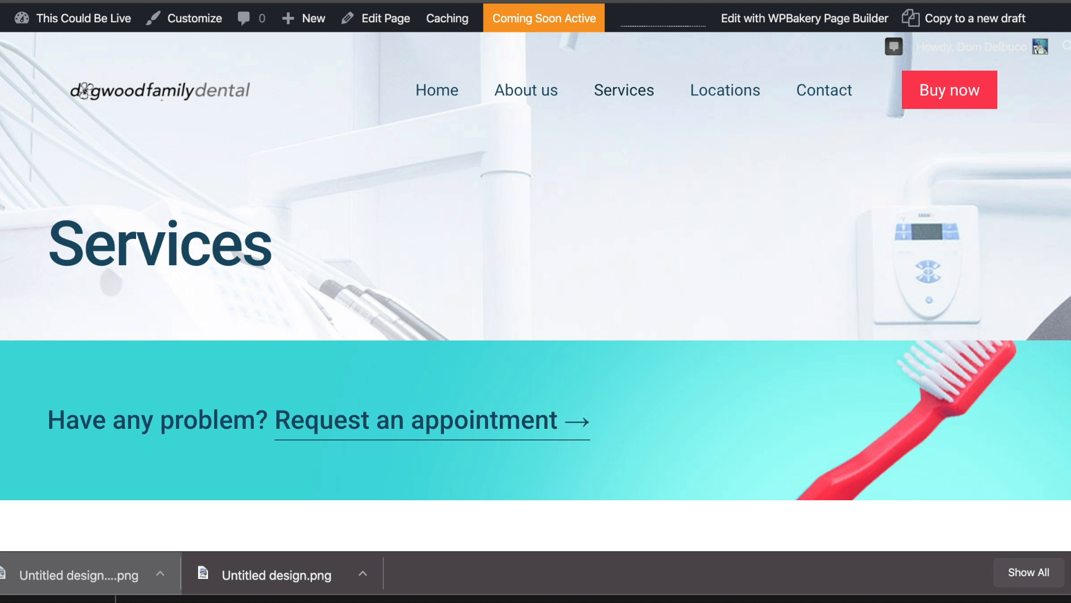
# Check the home page header, then switch Sticky Header back on and save.
pyautogui.click(449, 100)
pyautogui.click(451, 102)
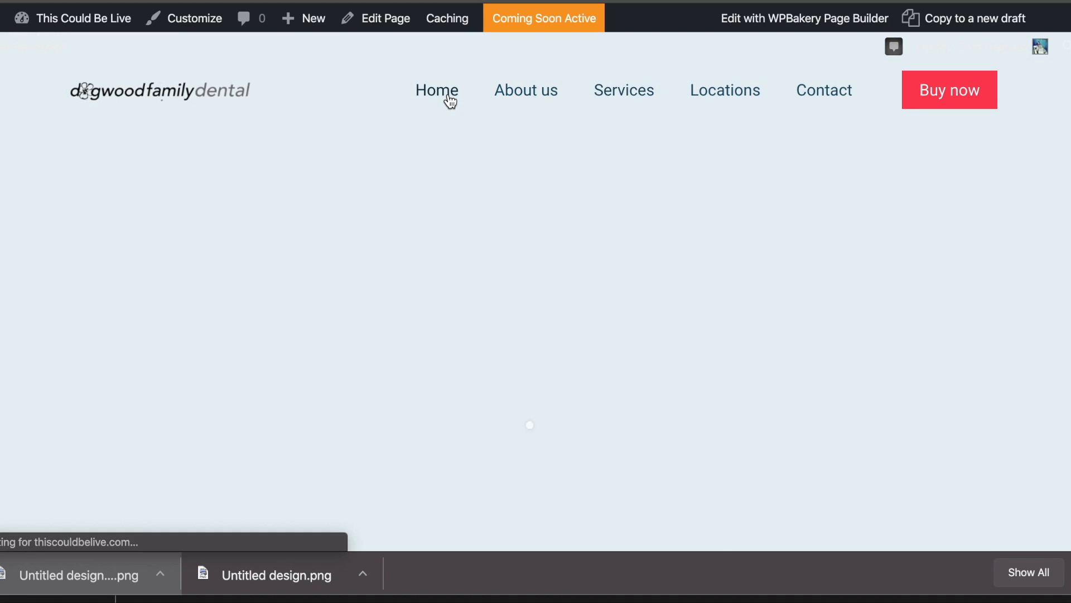
pyautogui.scroll(-4, 598, 137)
pyautogui.scroll(-10, 603, 134)
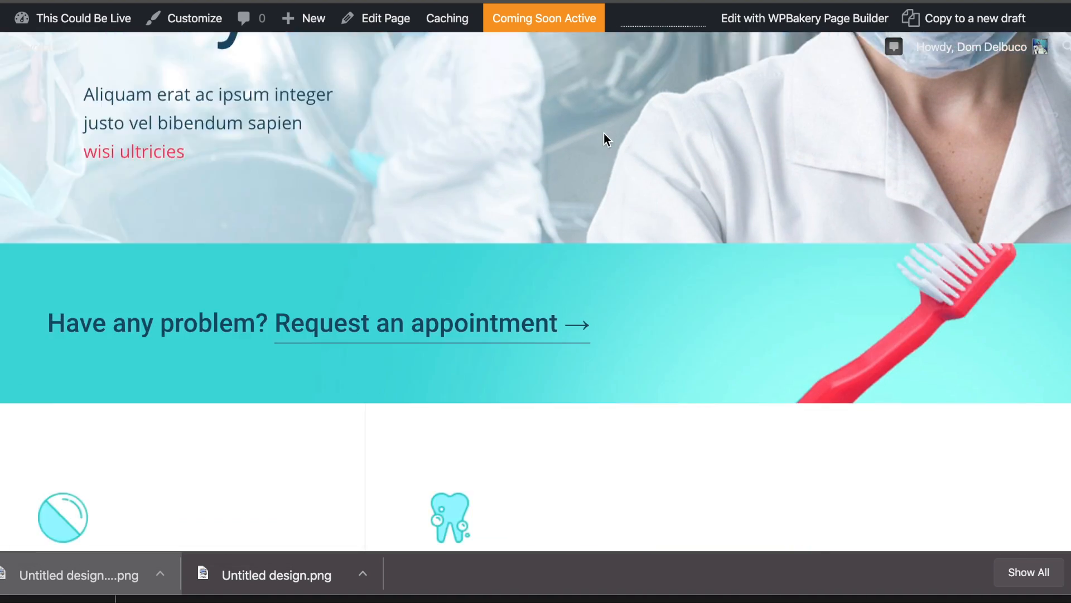
pyautogui.scroll(7, 603, 133)
pyautogui.scroll(5, 604, 131)
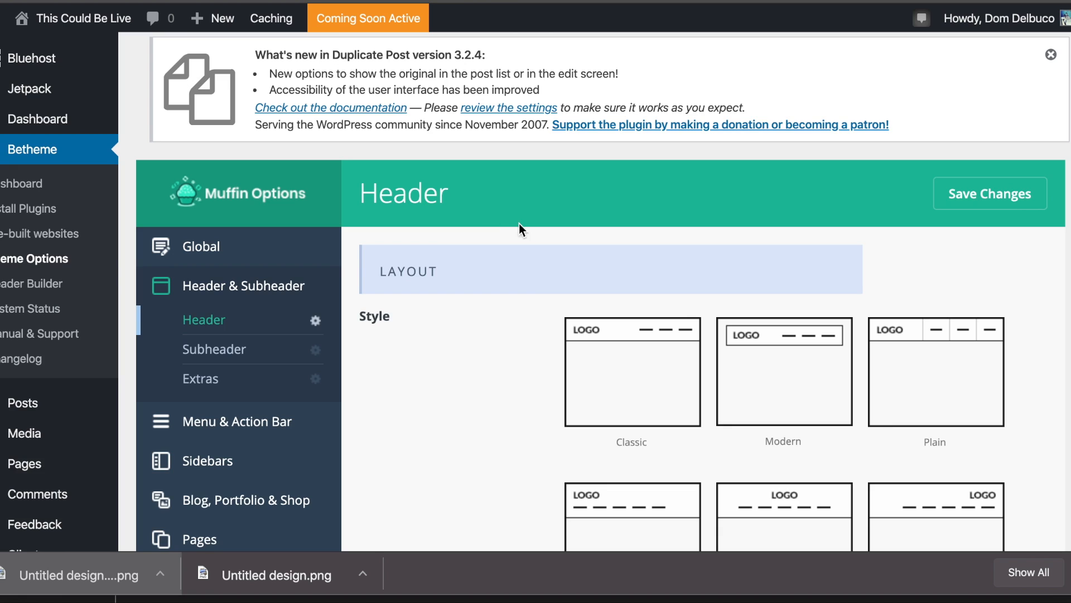
pyautogui.scroll(-15, 689, 289)
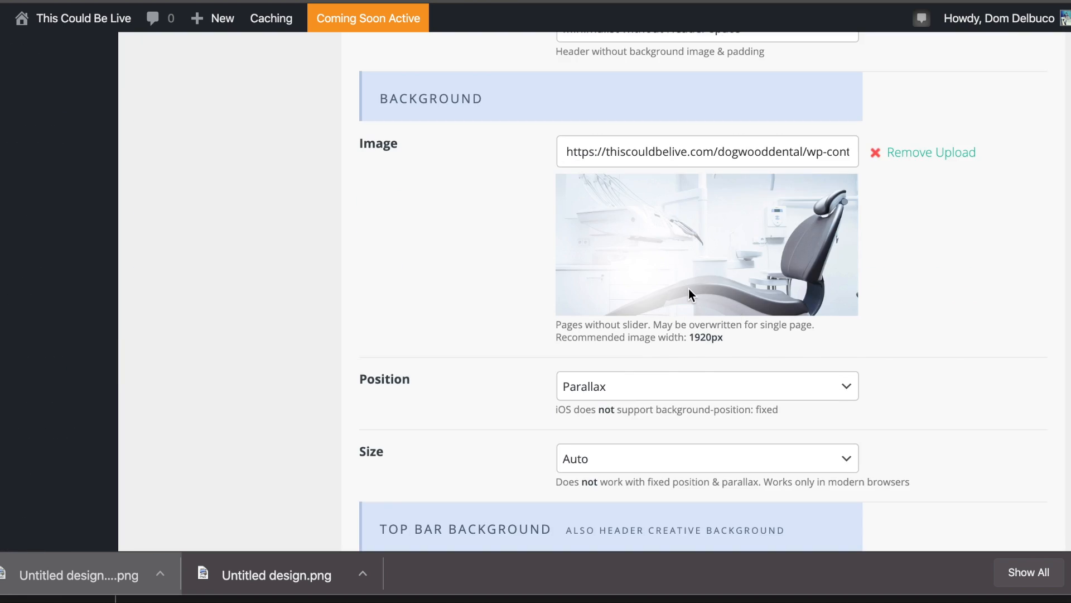
pyautogui.click(597, 330)
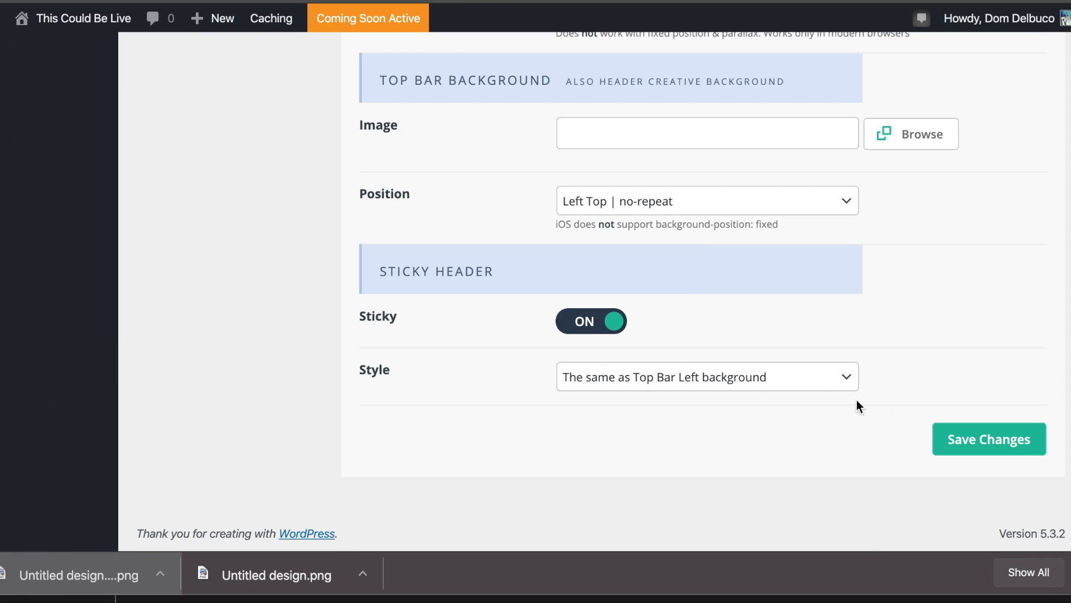
pyautogui.click(1004, 438)
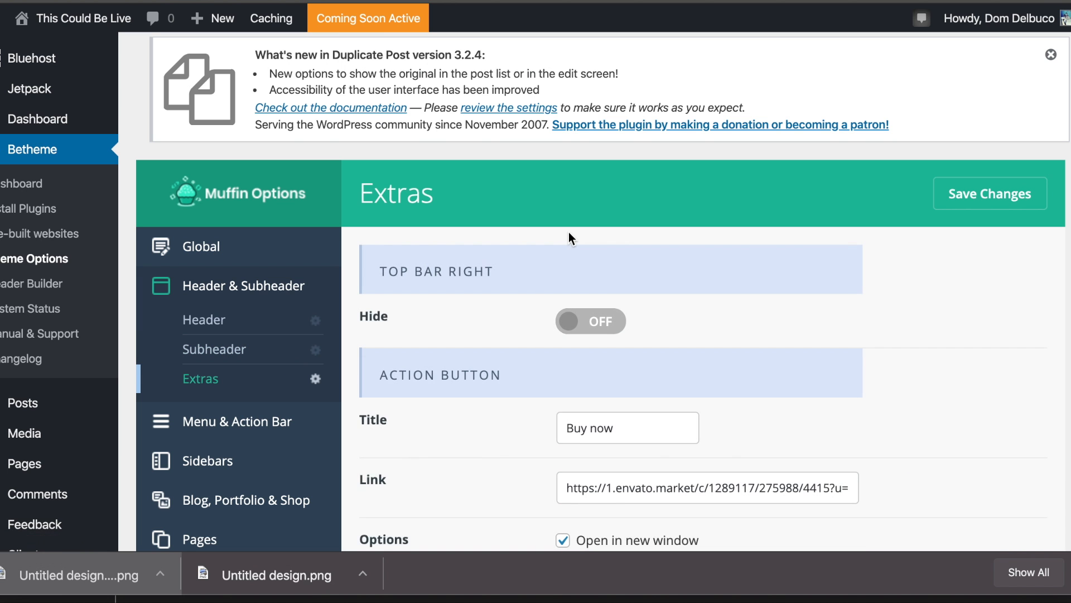
# Change the Action Button Title from 'Buy now' to 'Schedule an Appointment' and select its link field.
pyautogui.scroll(-2, 570, 234)
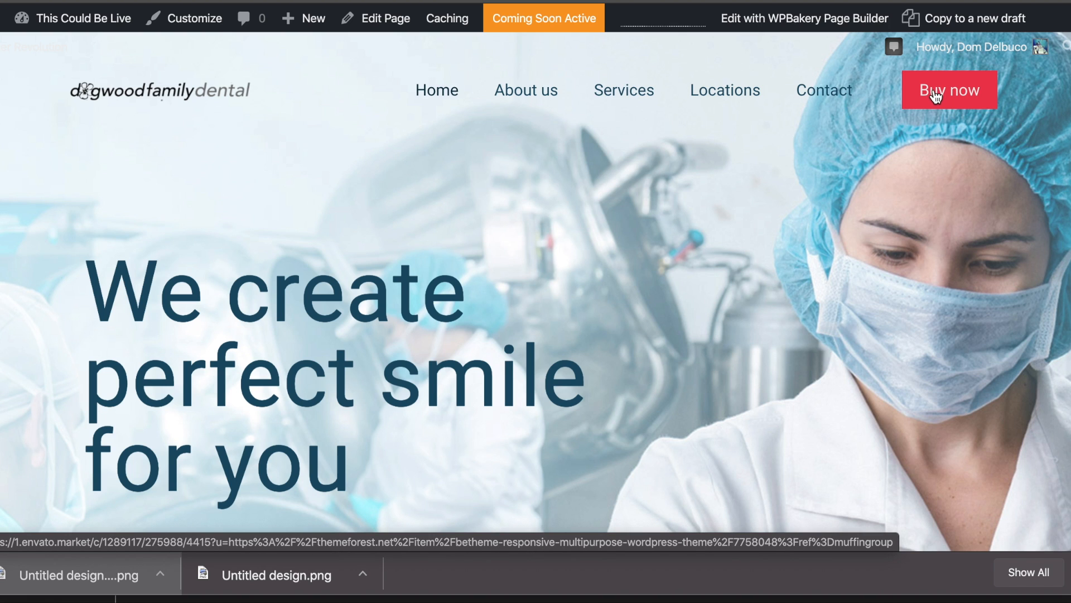
pyautogui.moveTo(459, 10)
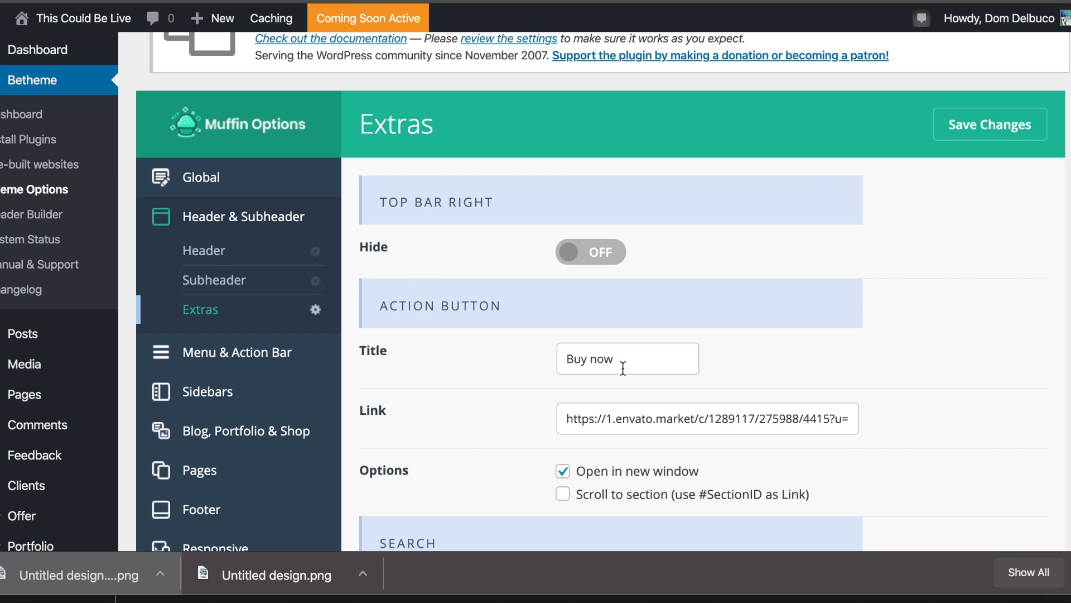
pyautogui.tripleClick(621, 364)
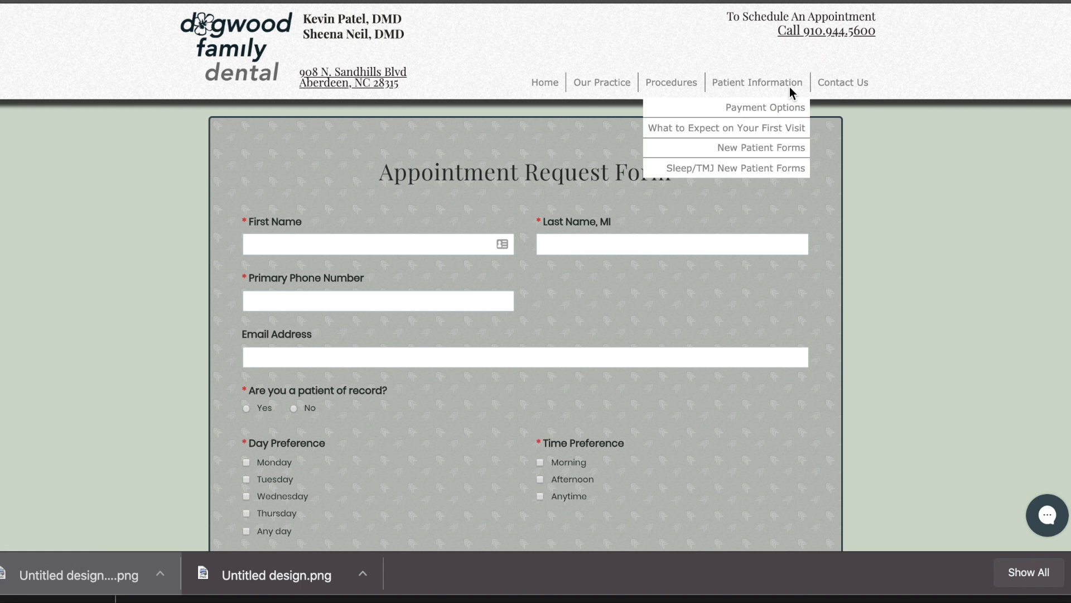
pyautogui.moveTo(775, 82)
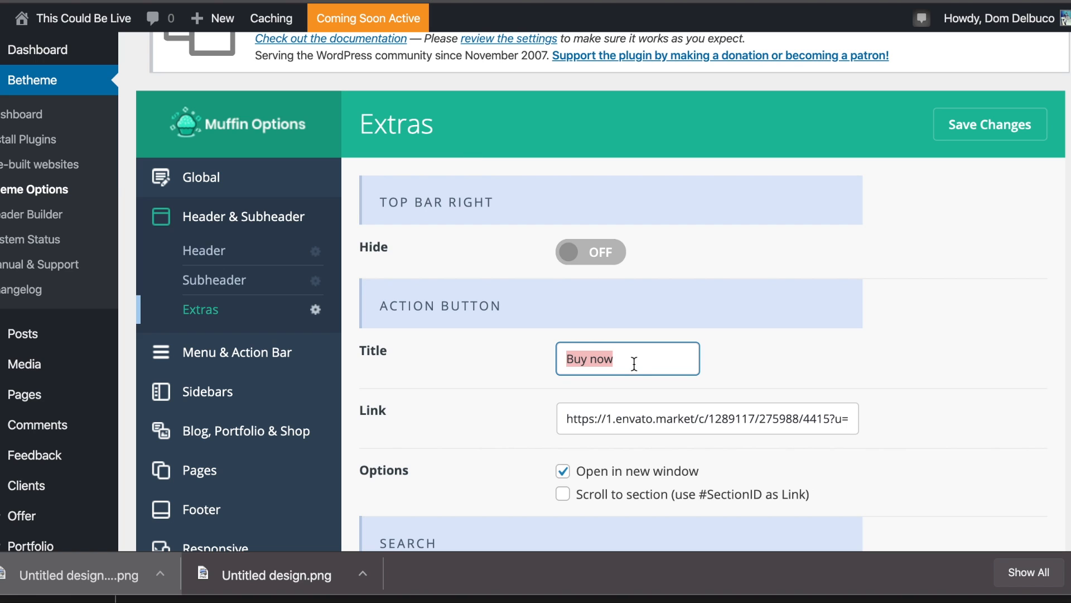
pyautogui.write('Schedule an')
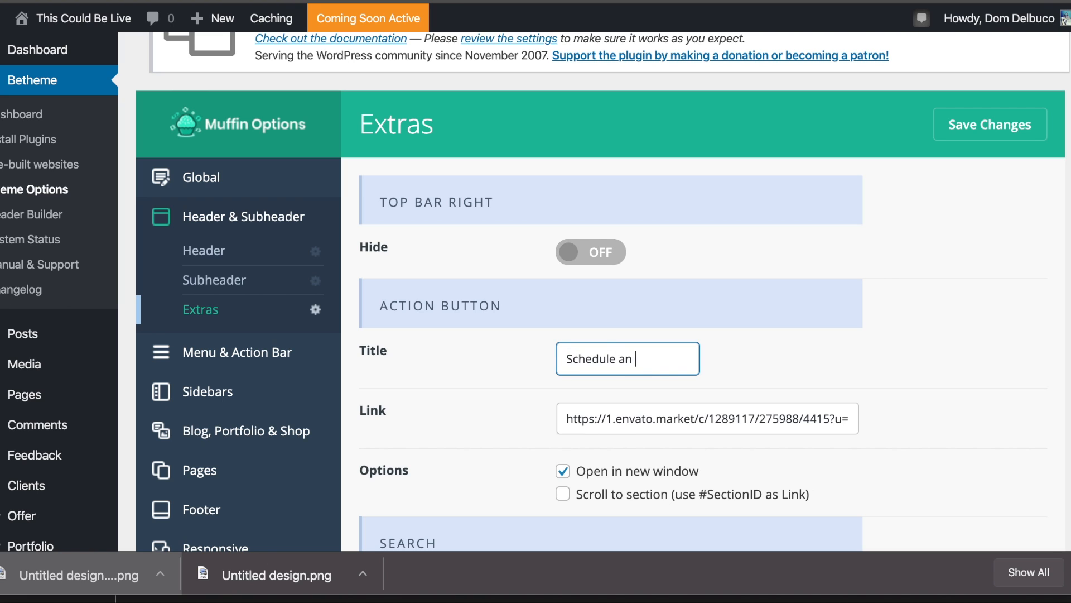
pyautogui.write(' Appointment')
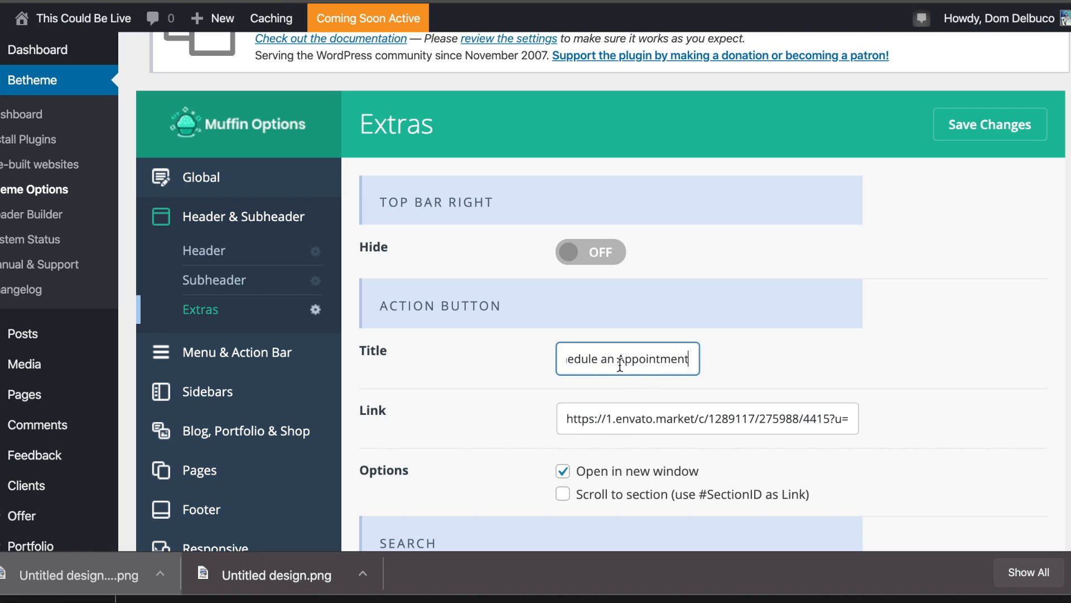
pyautogui.tripleClick(671, 420)
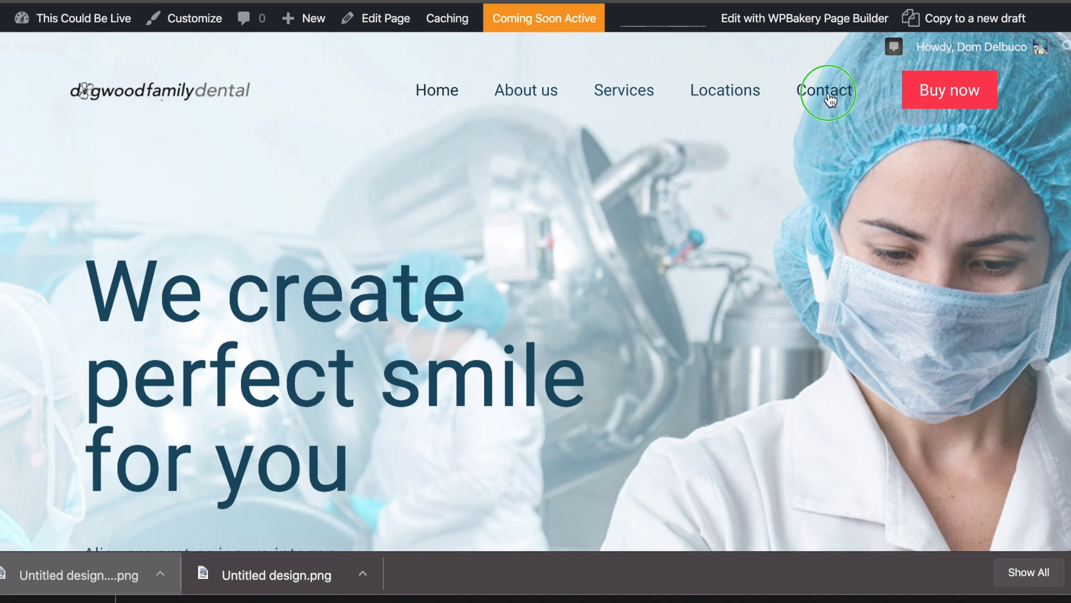
# Copy the Contact page's address and paste it as the action button link.
pyautogui.rightClick(825, 92)
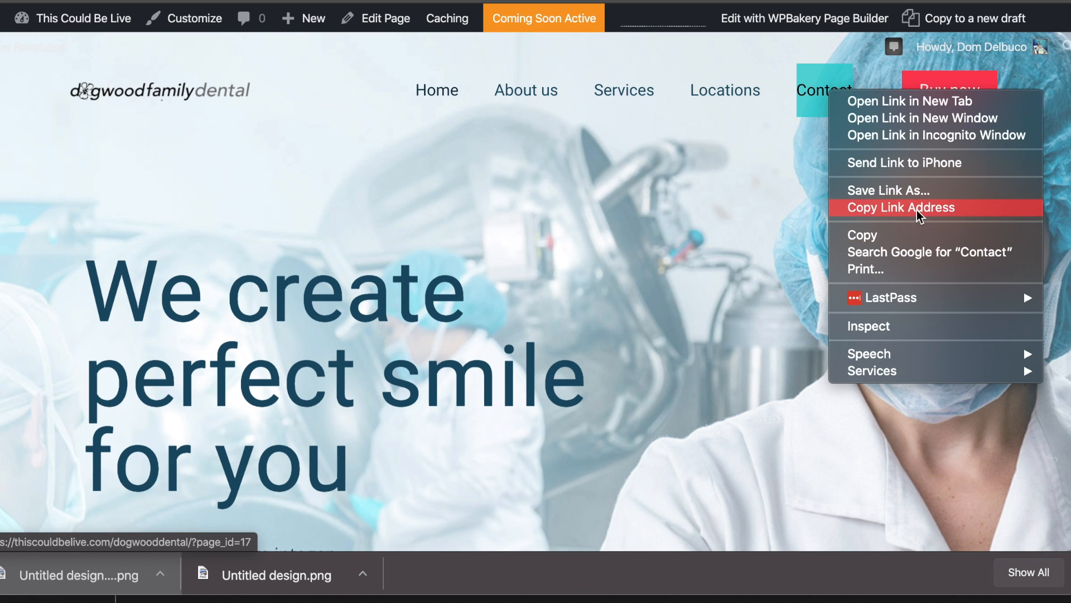
pyautogui.click(922, 207)
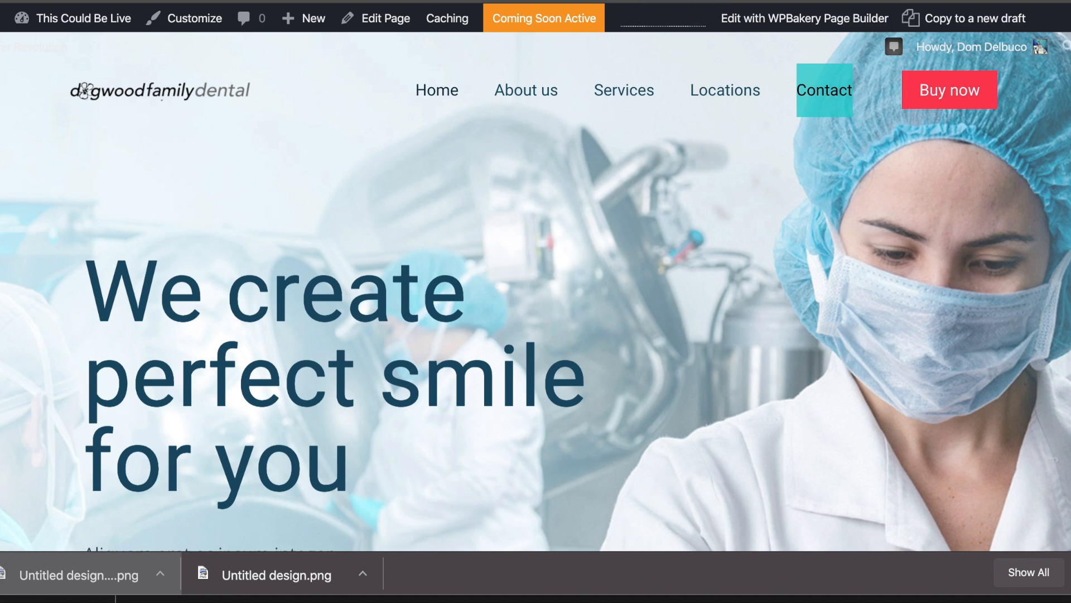
pyautogui.click(613, 2)
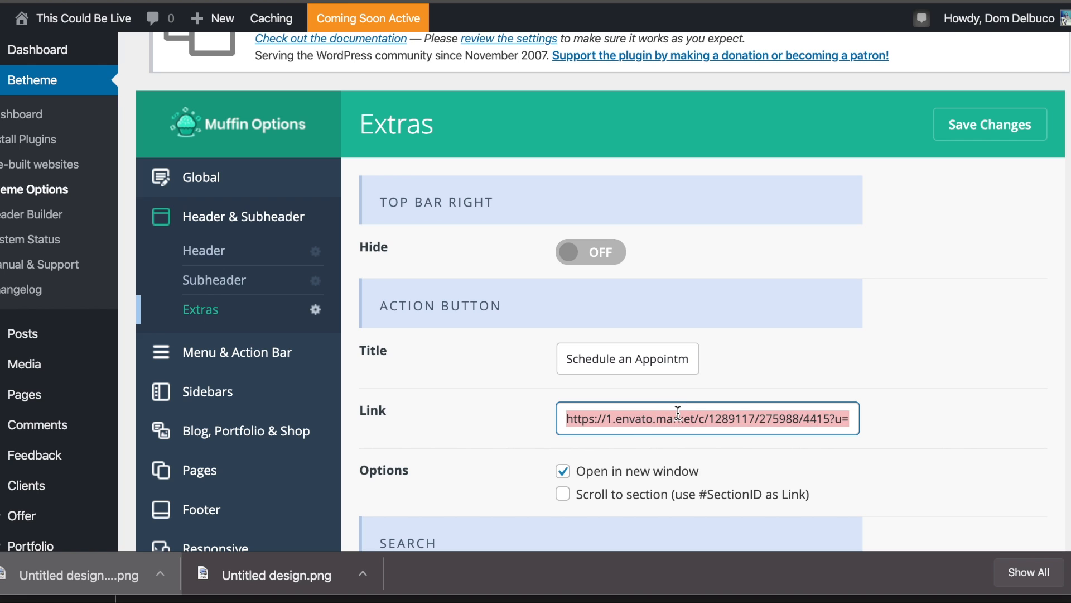
pyautogui.write('https://thiscouldbelive.com/dogwooddental/?page_id=17')
pyautogui.click(749, 371)
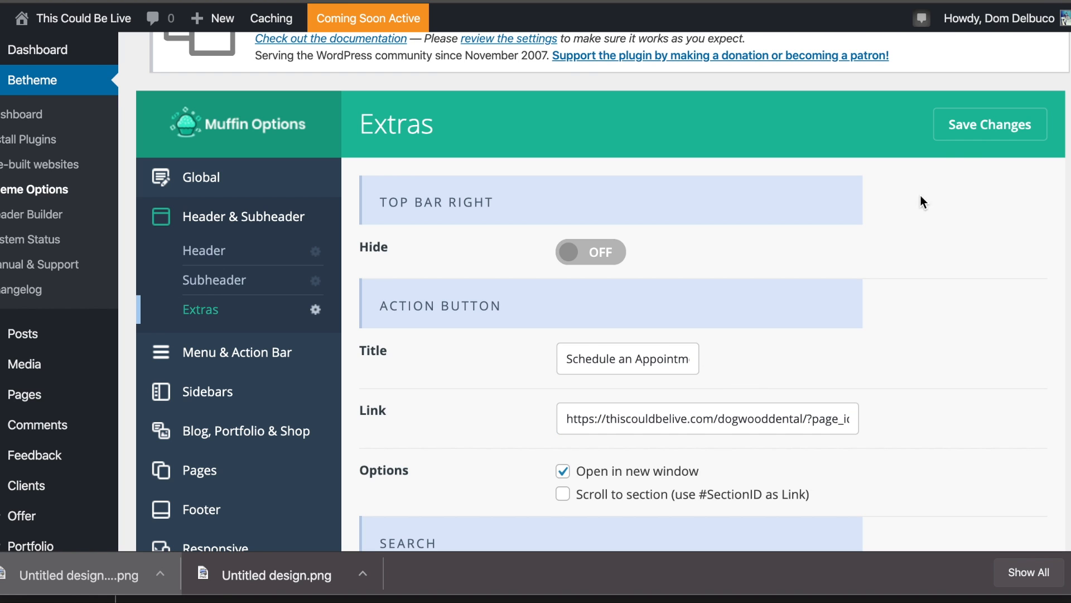
# Keep header Search set to Hide and save the Extras settings.
pyautogui.scroll(-5, 965, 141)
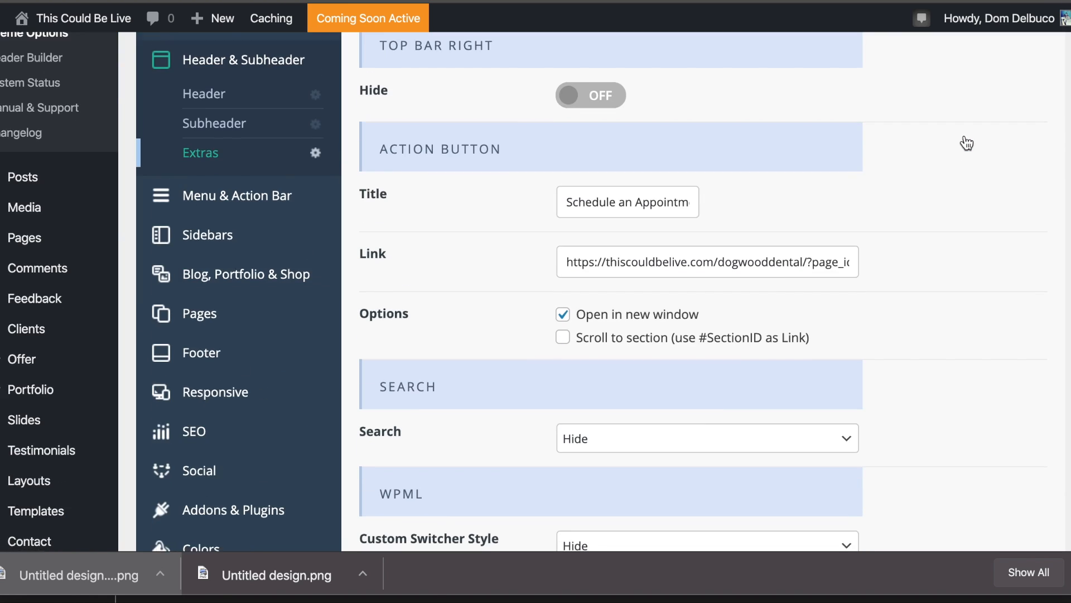
pyautogui.scroll(-3, 962, 148)
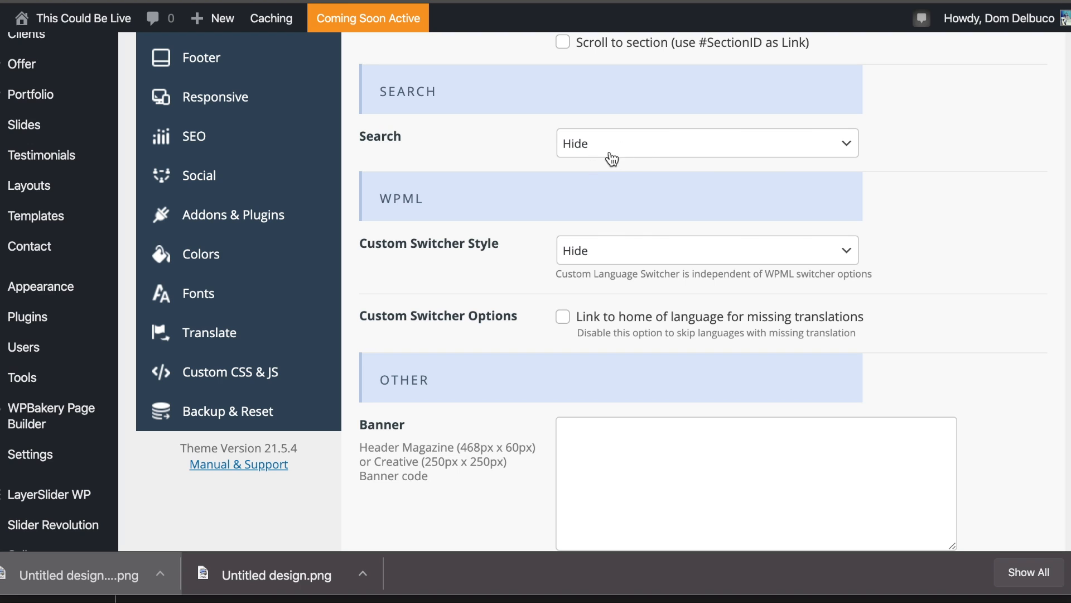
pyautogui.click(649, 147)
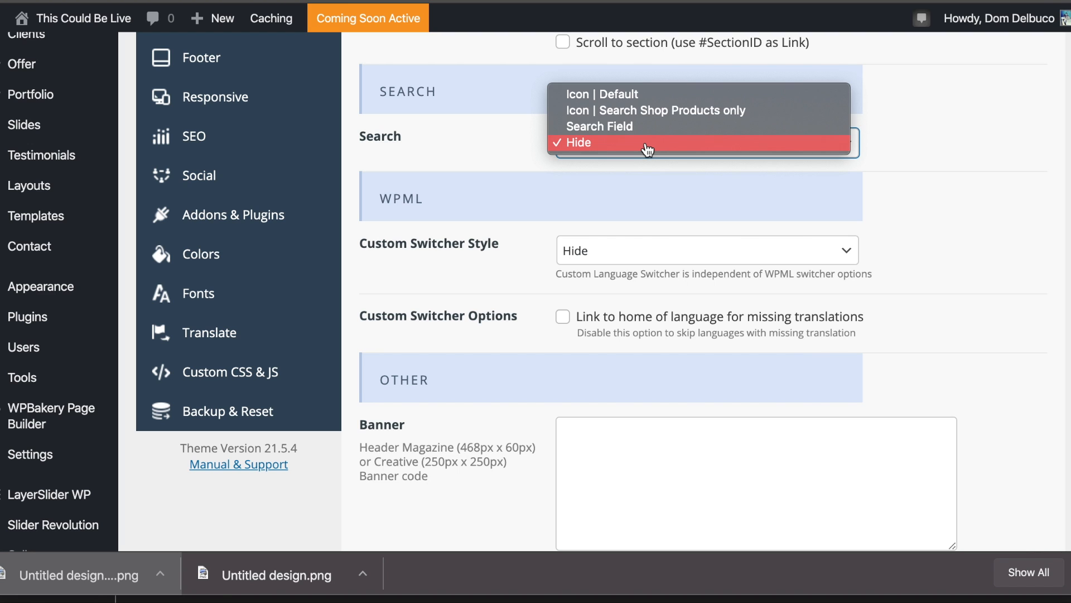
pyautogui.click(568, 191)
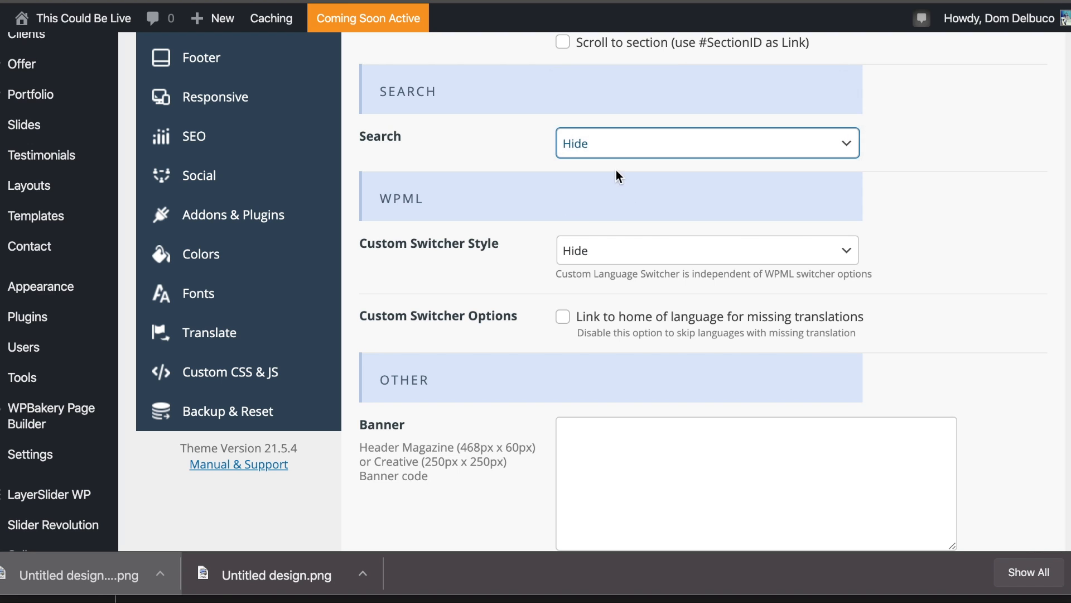
pyautogui.scroll(-3, 617, 172)
pyautogui.scroll(-20, 617, 172)
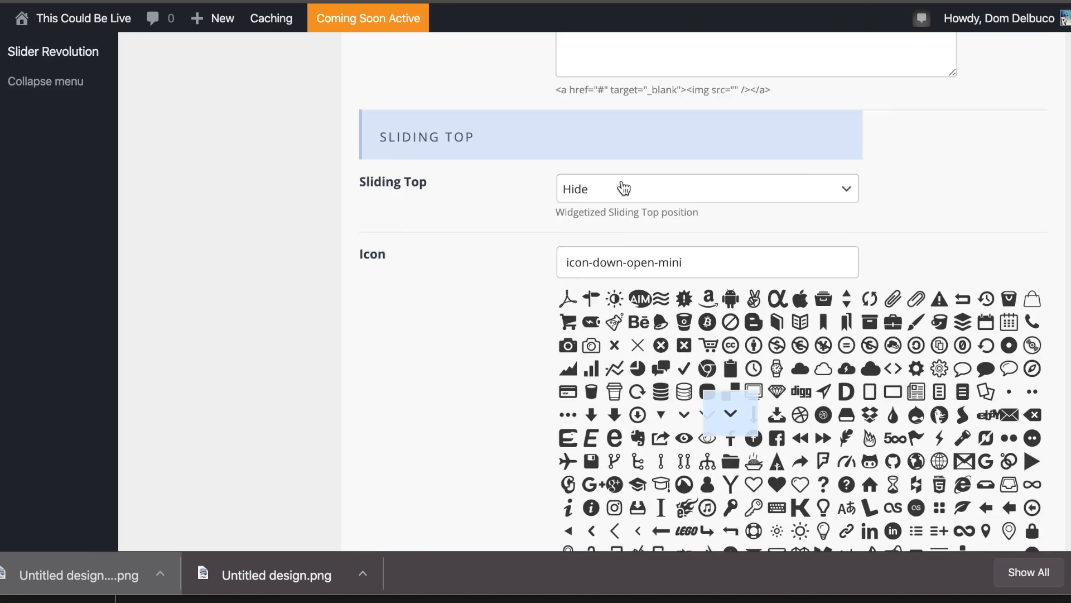
pyautogui.scroll(-2, 624, 189)
pyautogui.click(1003, 454)
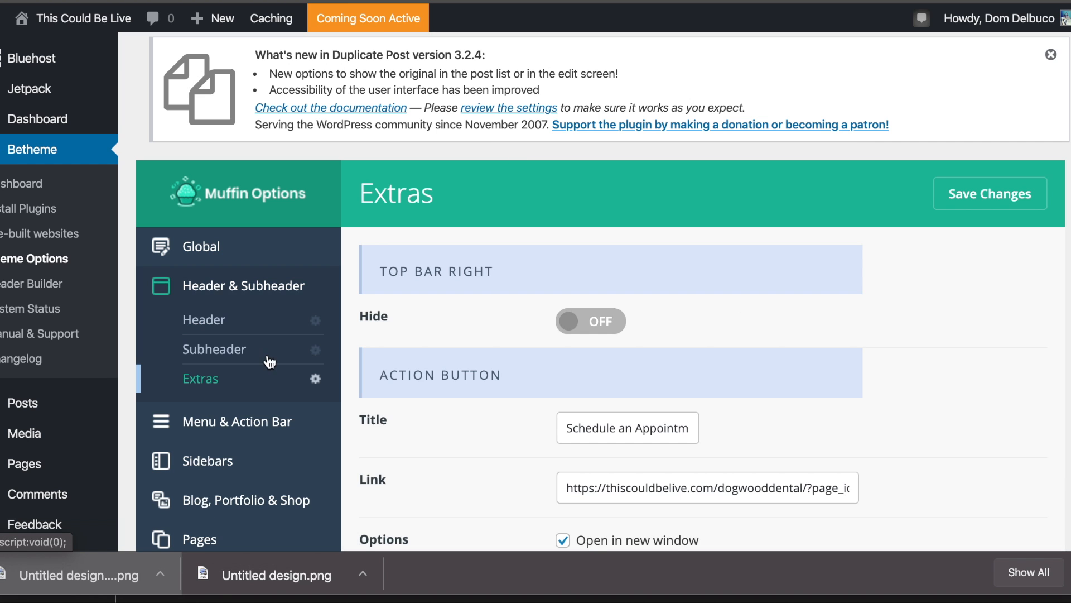
# Show the action bar above the header with the slogan 'Schedule an appointment'.
pyautogui.click(249, 420)
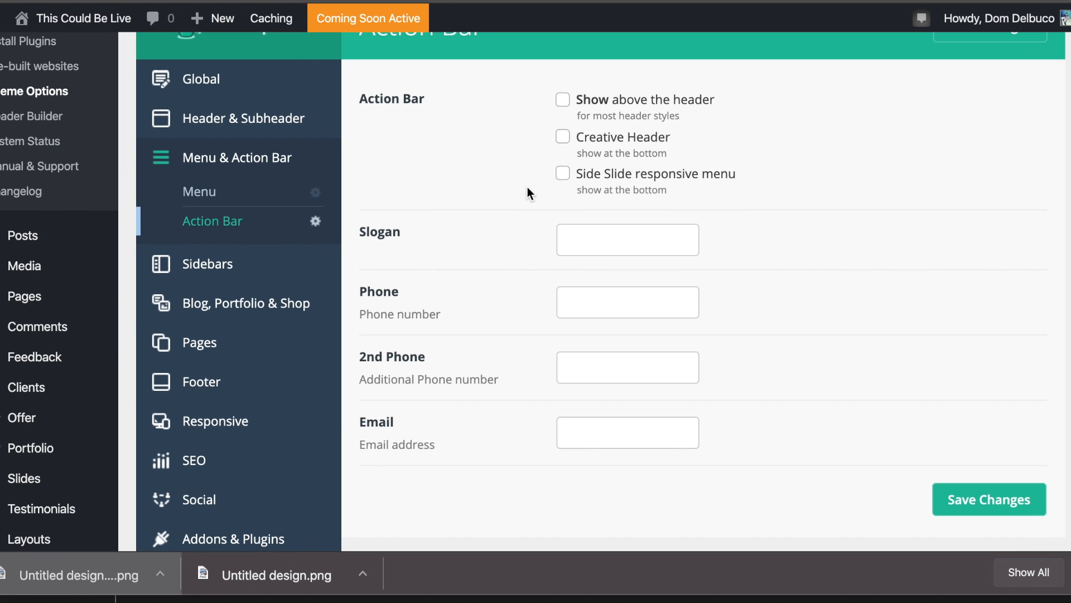
pyautogui.scroll(-1, 528, 186)
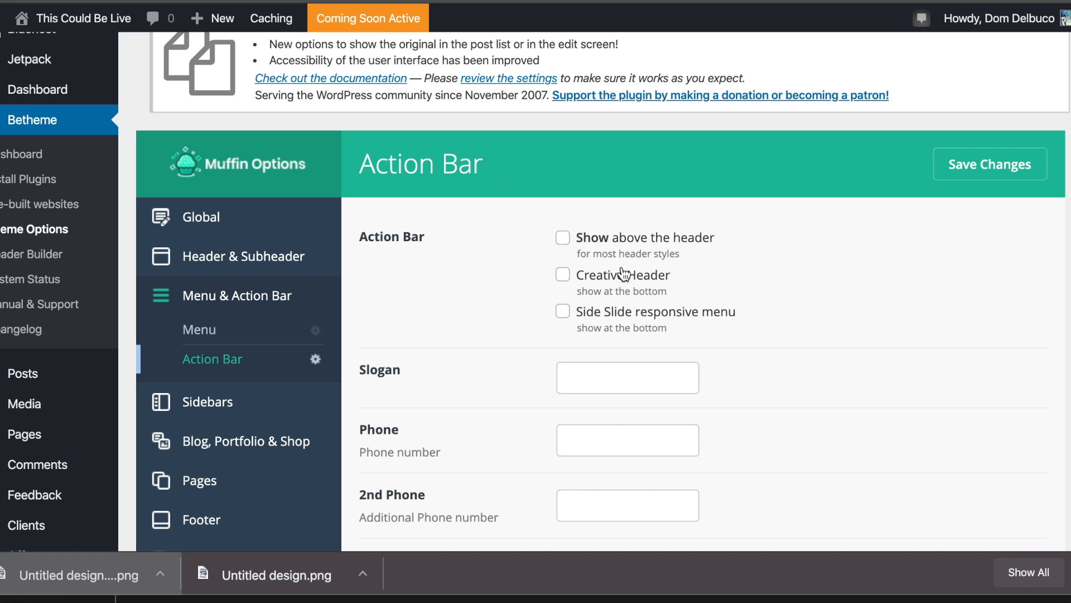
pyautogui.click(637, 240)
pyautogui.scroll(-1, 647, 301)
pyautogui.scroll(-2, 650, 312)
pyautogui.click(639, 301)
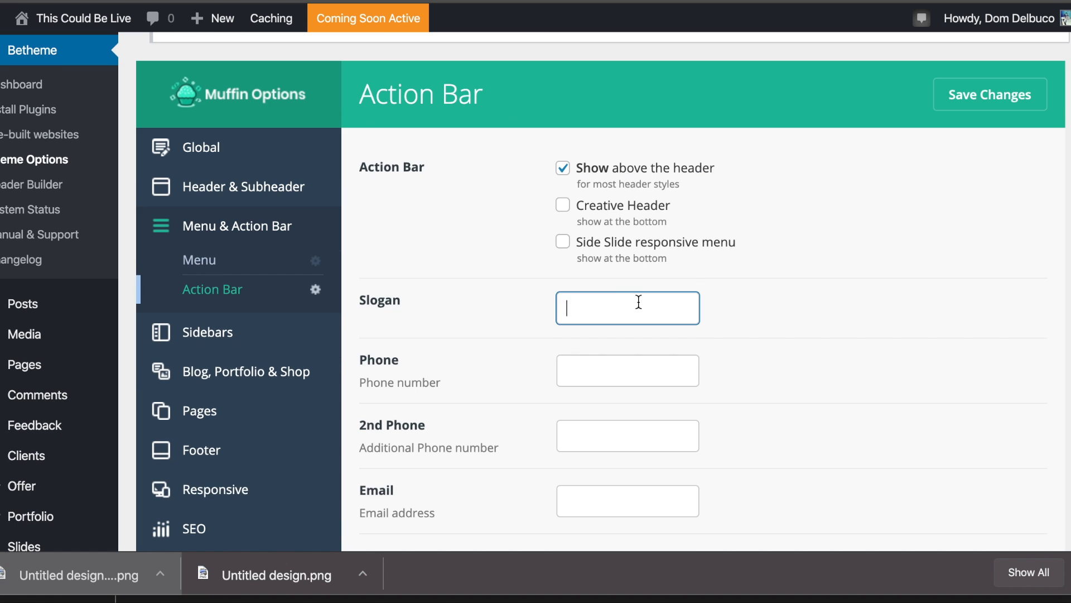
pyautogui.write('Sceedule an appointment')
pyautogui.click(600, 368)
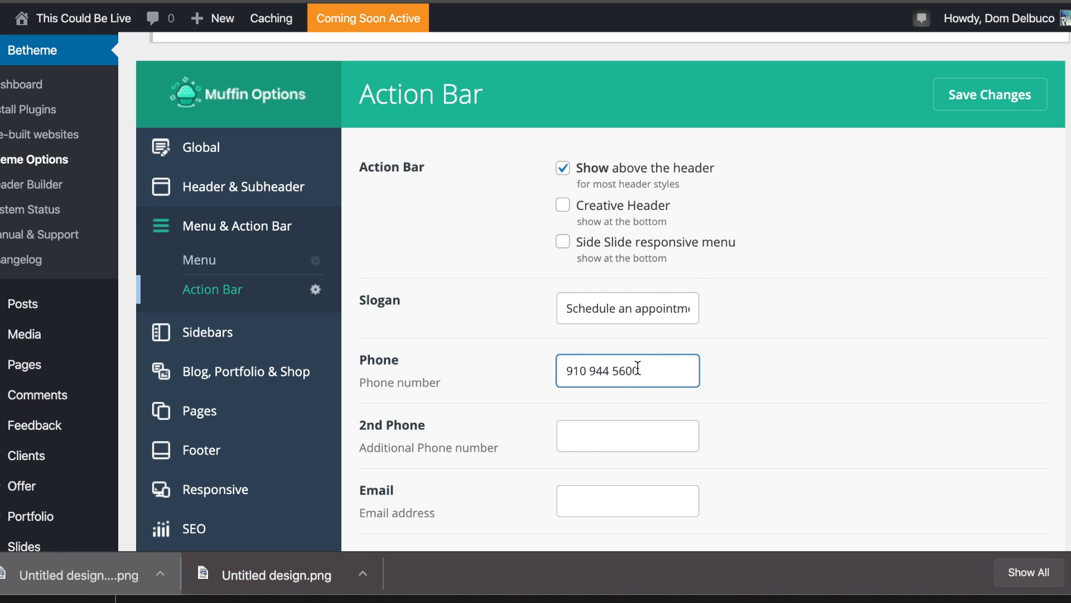
pyautogui.scroll(-2, 660, 380)
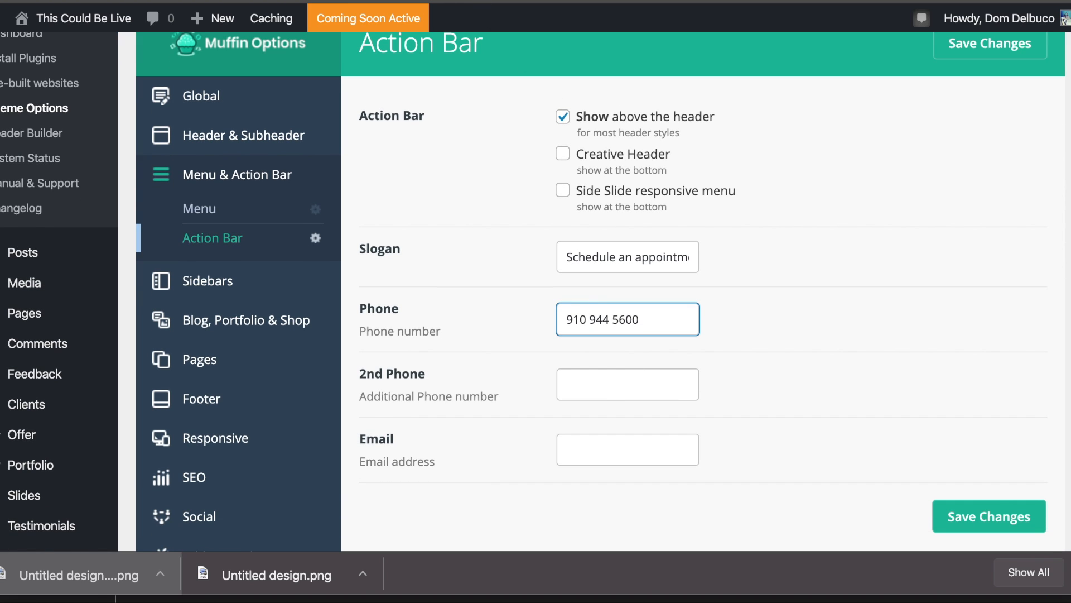
pyautogui.hotkey('ctrl', 'Tab')
pyautogui.scroll(-5, 579, 206)
pyautogui.moveTo(637, 395); pyautogui.dragTo(521, 393)
pyautogui.hotkey('ctrl', 'c')
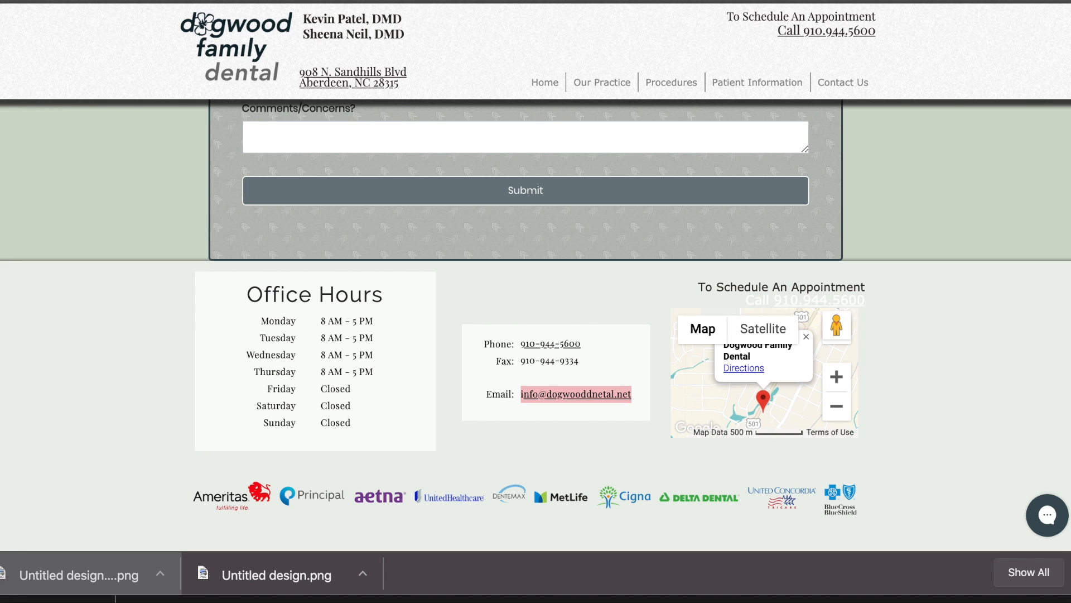
pyautogui.hotkey('ctrl', 'shift', 'Tab')
pyautogui.click(622, 443)
pyautogui.hotkey('ctrl', 'v')
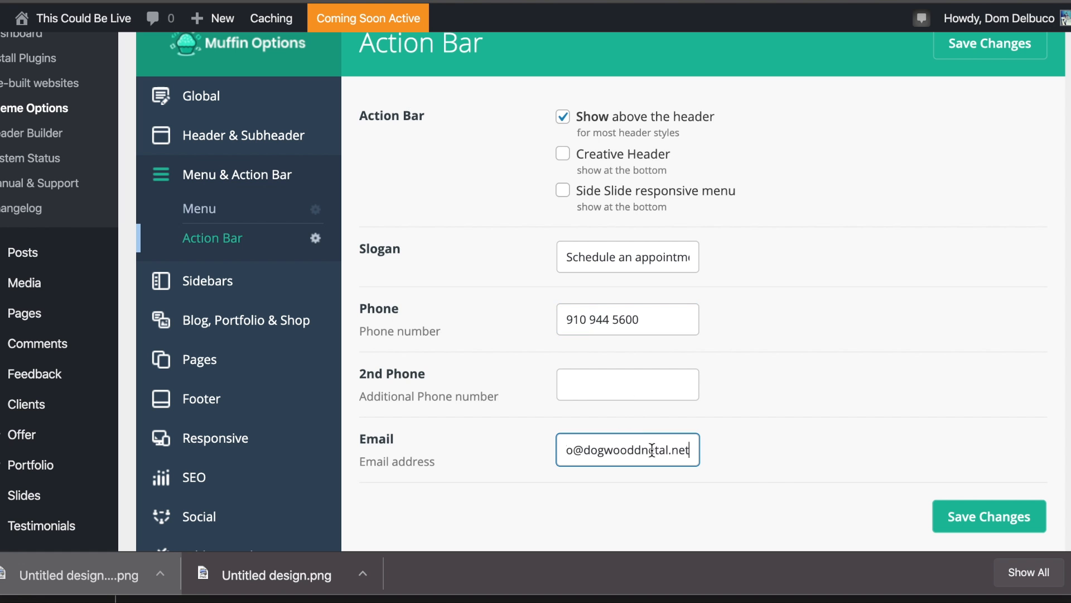
pyautogui.click(958, 518)
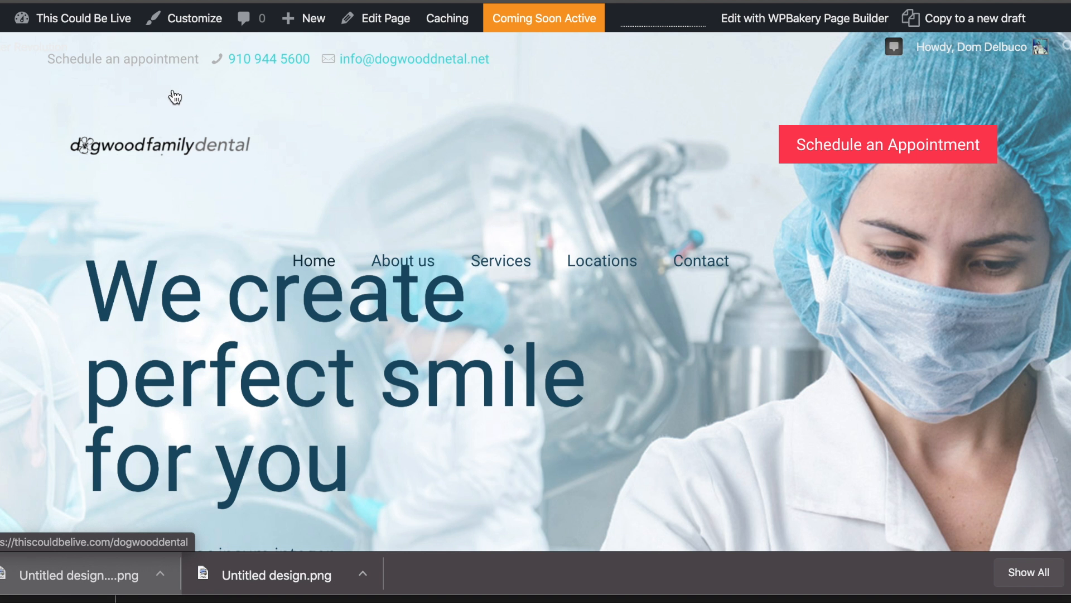
pyautogui.click(60, 59)
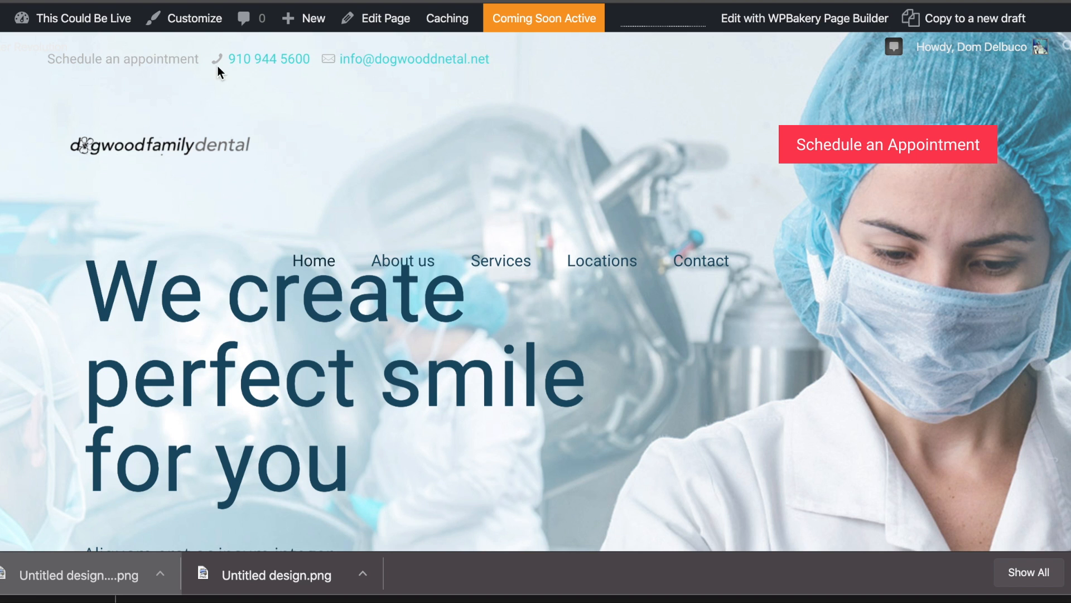
# Scroll the new front end and compare its contact bar with the old Dogwood site's header.
pyautogui.scroll(-1, 484, 68)
pyautogui.scroll(-7, 484, 68)
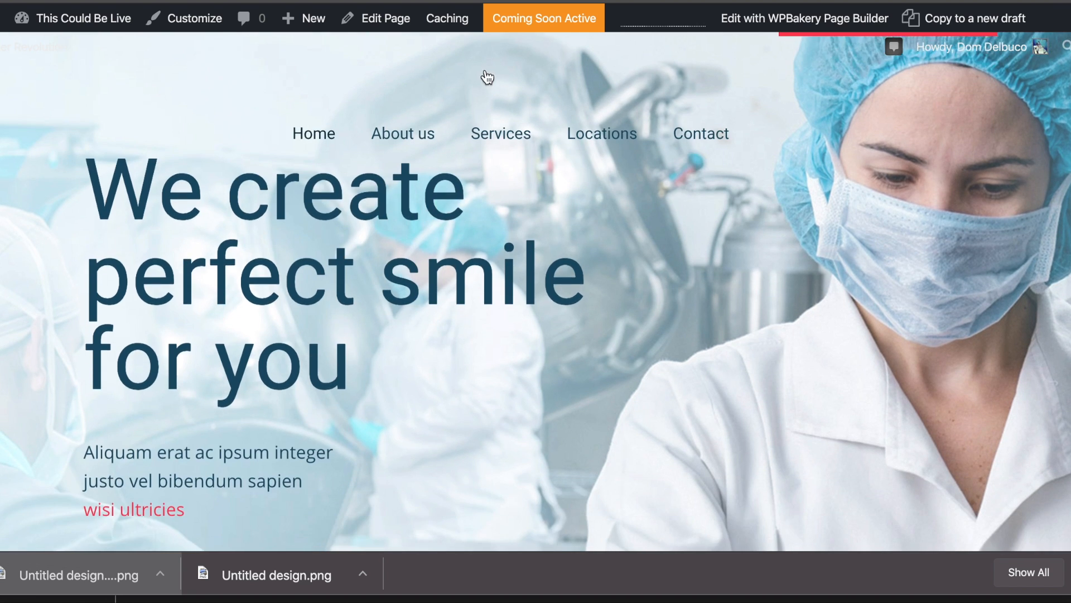
pyautogui.scroll(10, 485, 84)
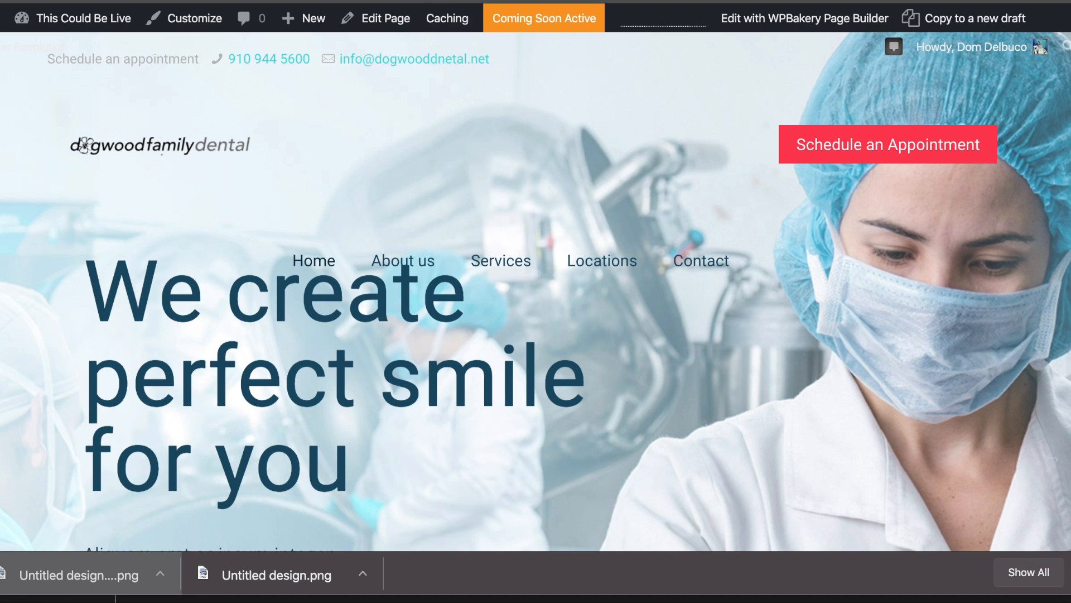
pyautogui.hotkey('ctrl', 'Tab')
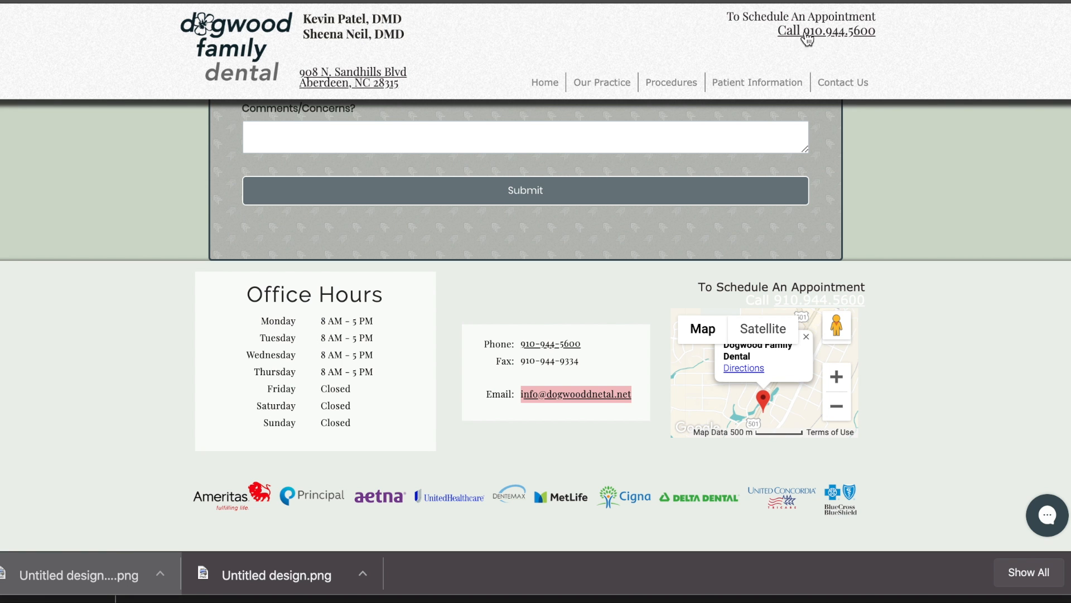
pyautogui.hotkey('ctrl', 'shift', 'Tab')
pyautogui.hotkey('ctrl', 'shift', 'Tab')
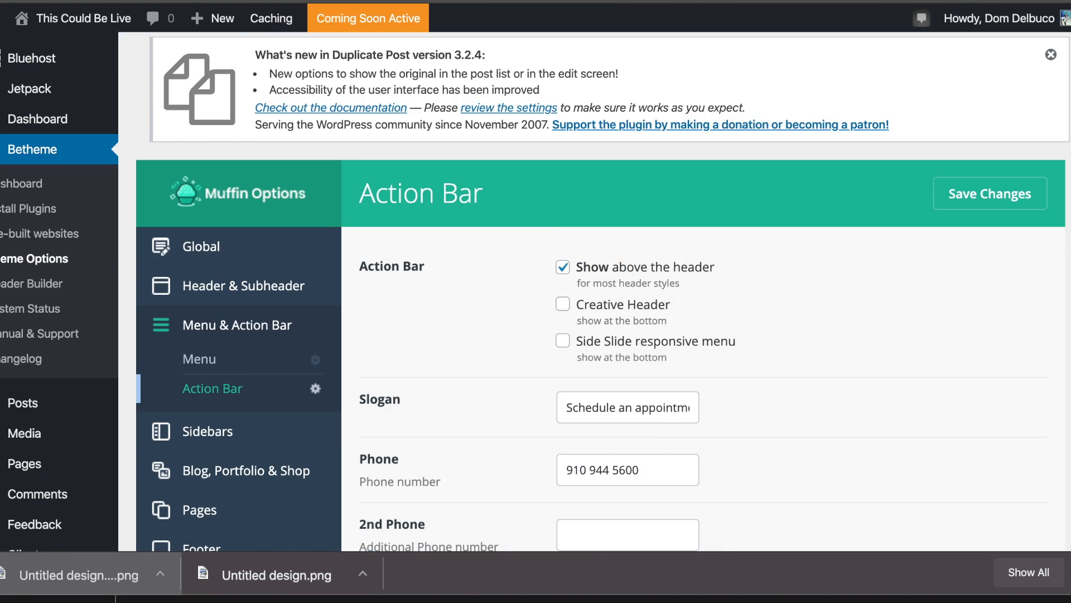
# Cut the header button title from 'Schedule an Appointment' to 'Schedule' and save.
pyautogui.hotkey('ctrl', 'Tab')
pyautogui.click(1068, 572)
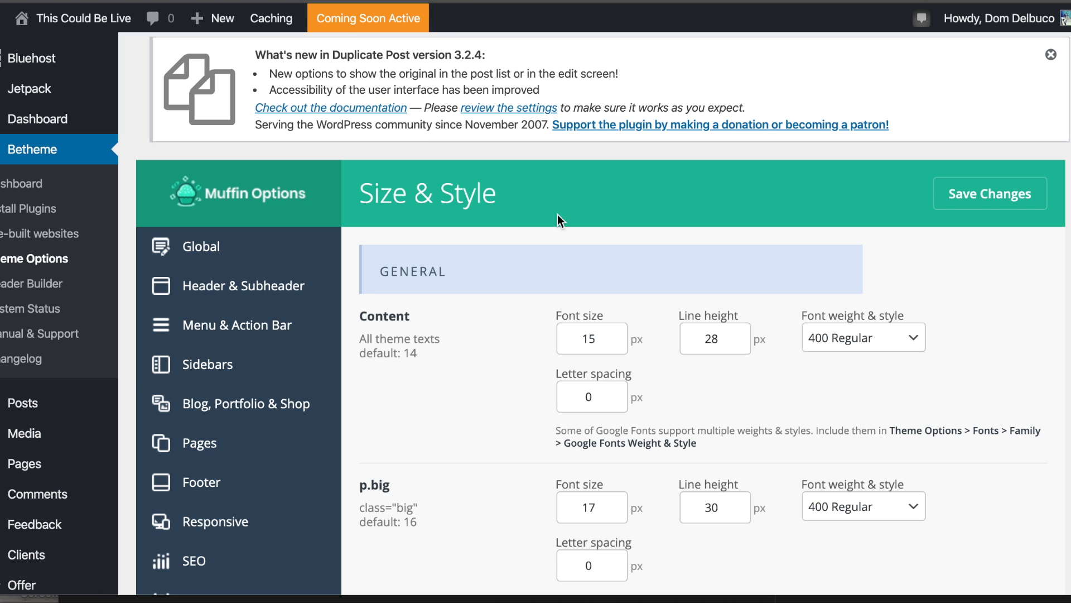
pyautogui.click(233, 328)
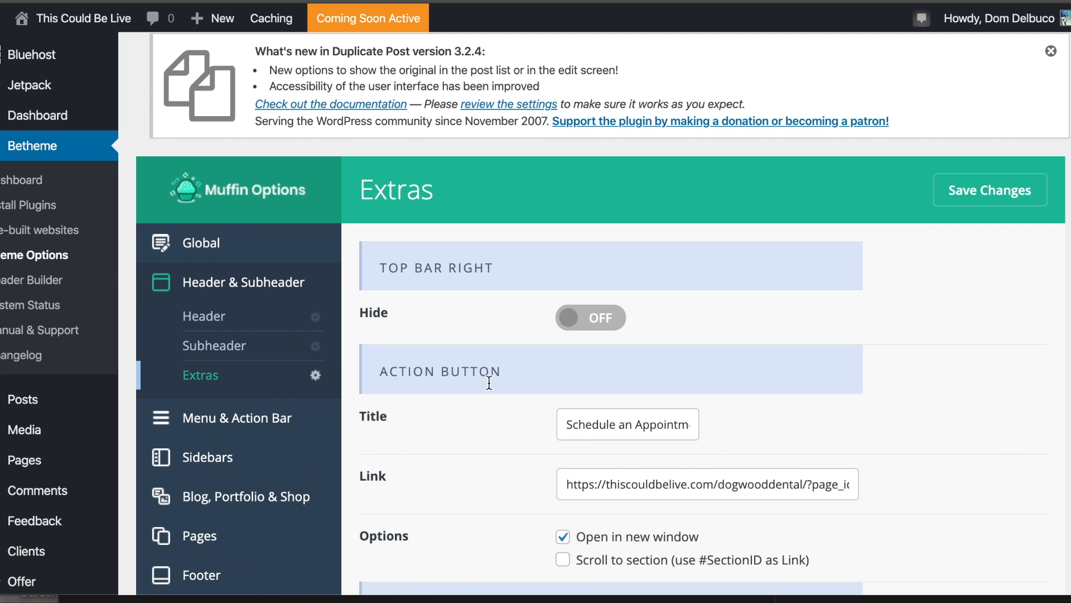
pyautogui.scroll(-2, 580, 402)
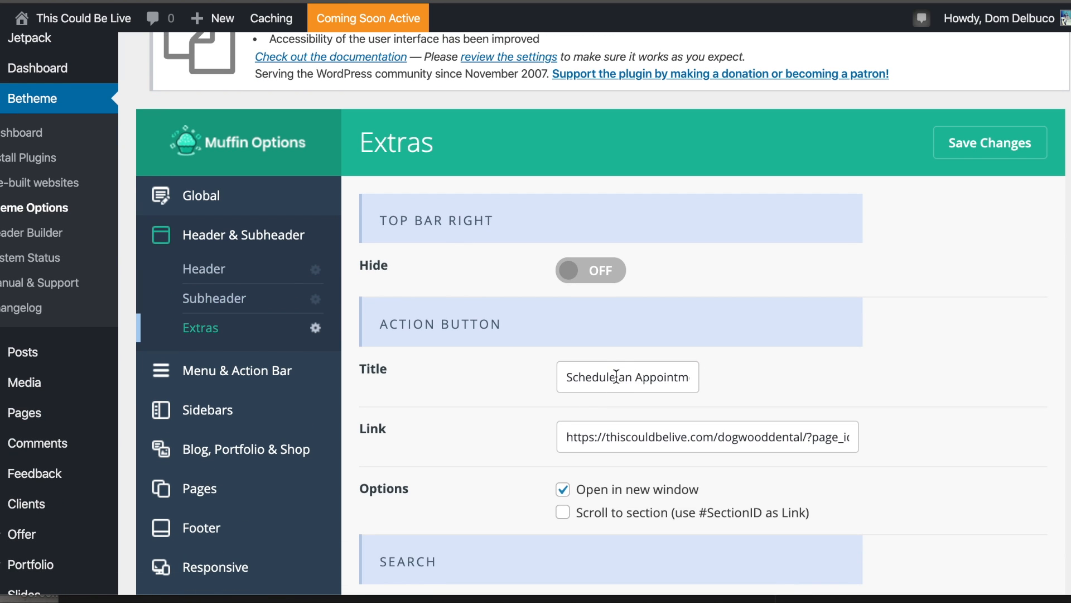
pyautogui.moveTo(616, 376); pyautogui.dragTo(730, 378)
pyautogui.press('BackSpace')
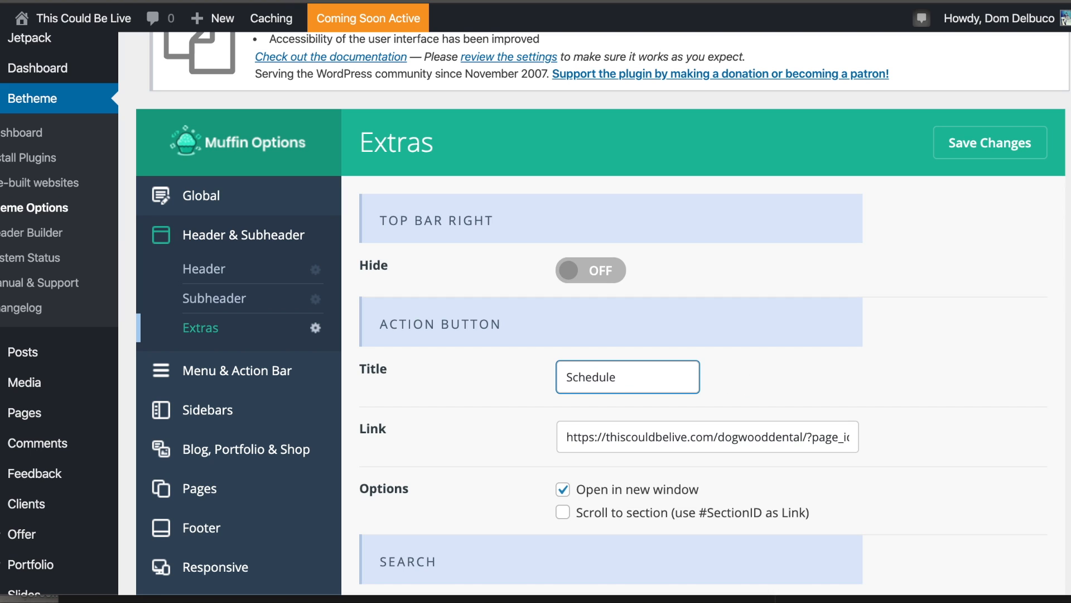
pyautogui.click(815, 271)
pyautogui.click(977, 150)
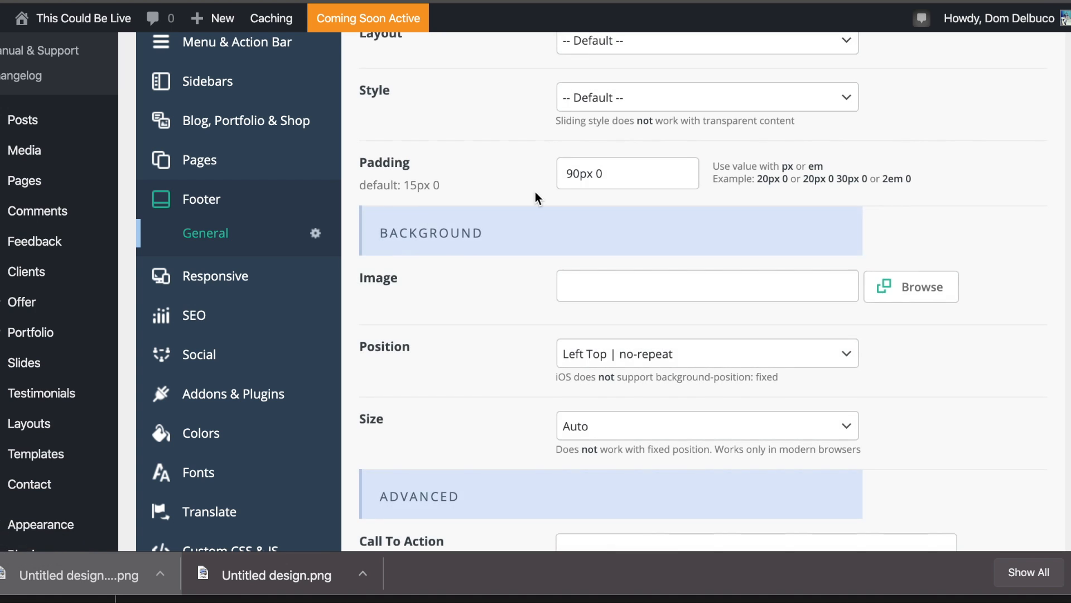
# Select the site footer's default copyright line to copy it.
pyautogui.scroll(3, 534, 192)
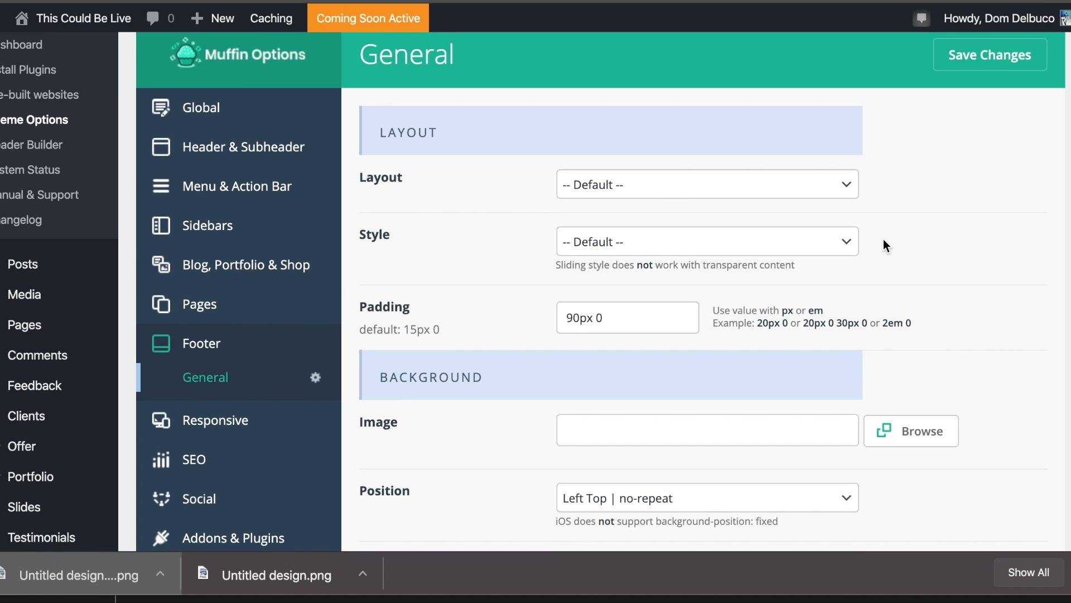
pyautogui.scroll(-10, 869, 230)
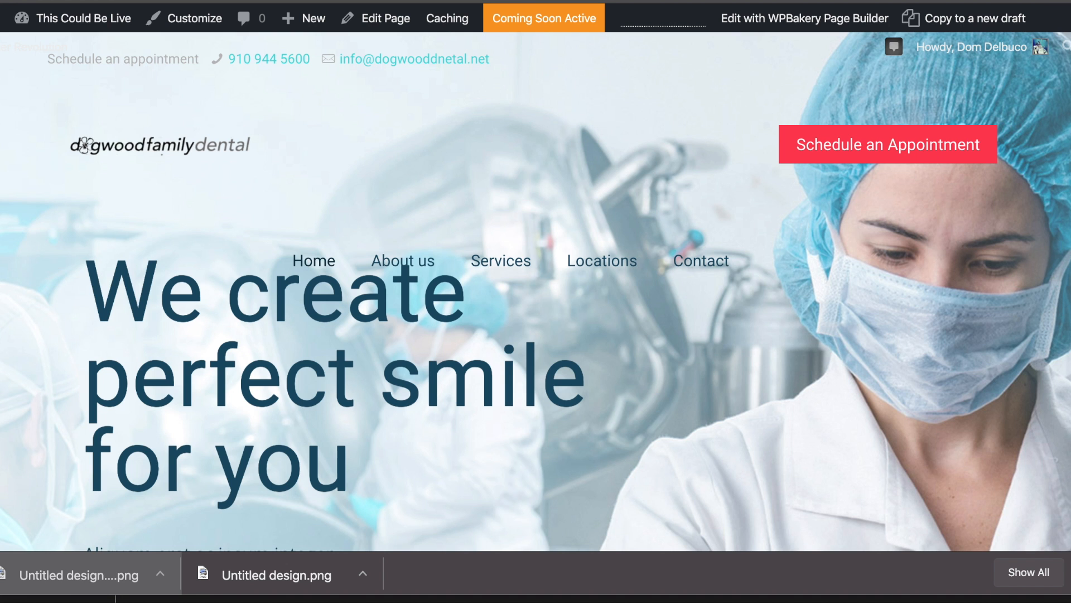
pyautogui.scroll(-20, 605, 225)
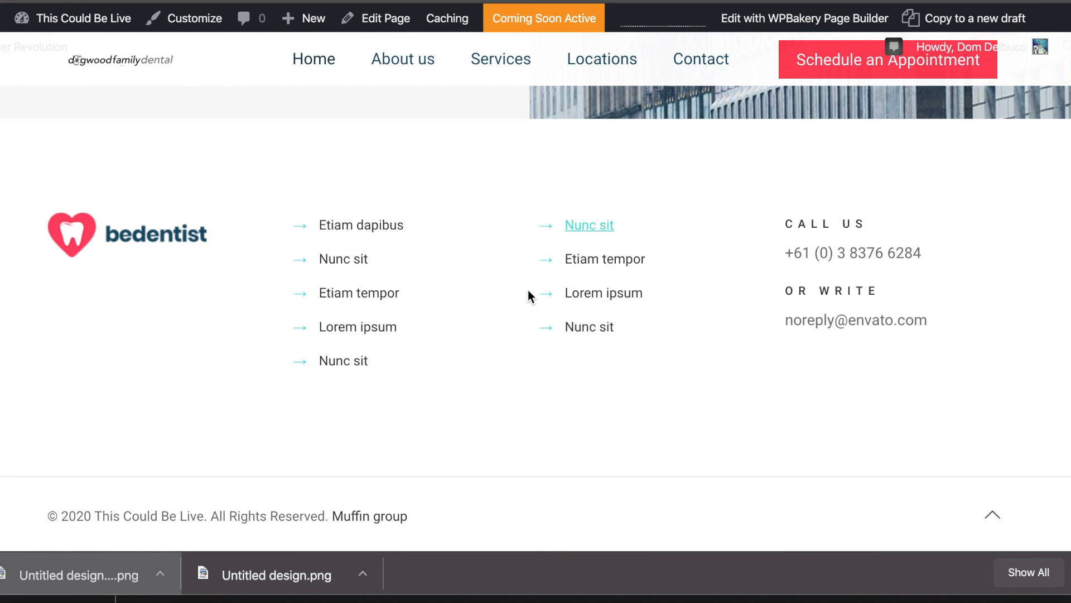
pyautogui.moveTo(47, 517); pyautogui.dragTo(328, 505)
pyautogui.press('super+c')
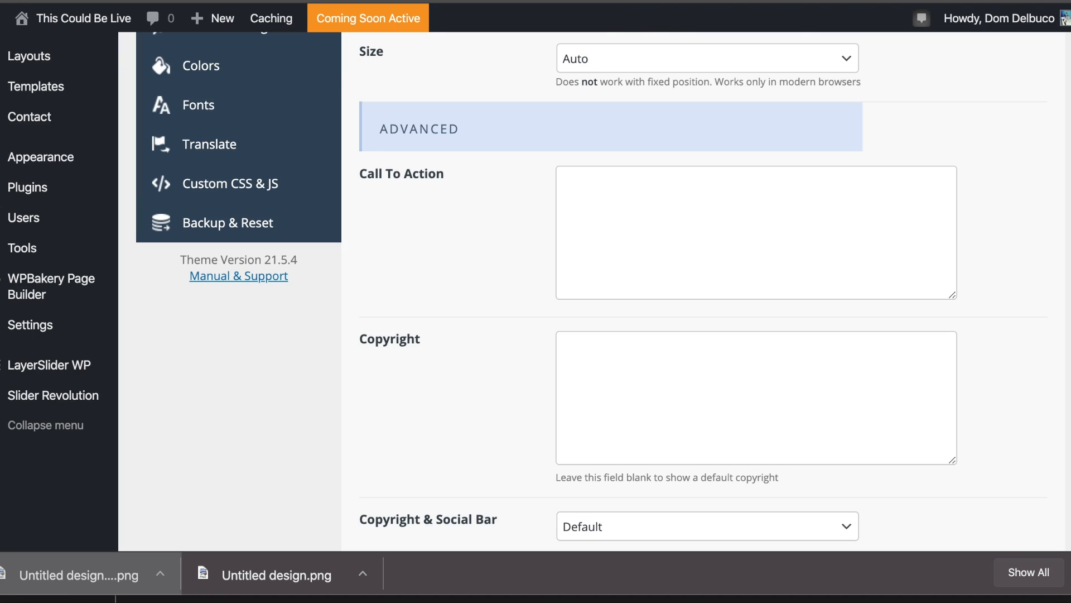
# Paste the copyright line, replacing 'This Could Be Live' with 'Dogwood Dental' and completing the Puzzles Marketing Systems credit.
pyautogui.scroll(-2, 531, 272)
pyautogui.scroll(-1, 574, 223)
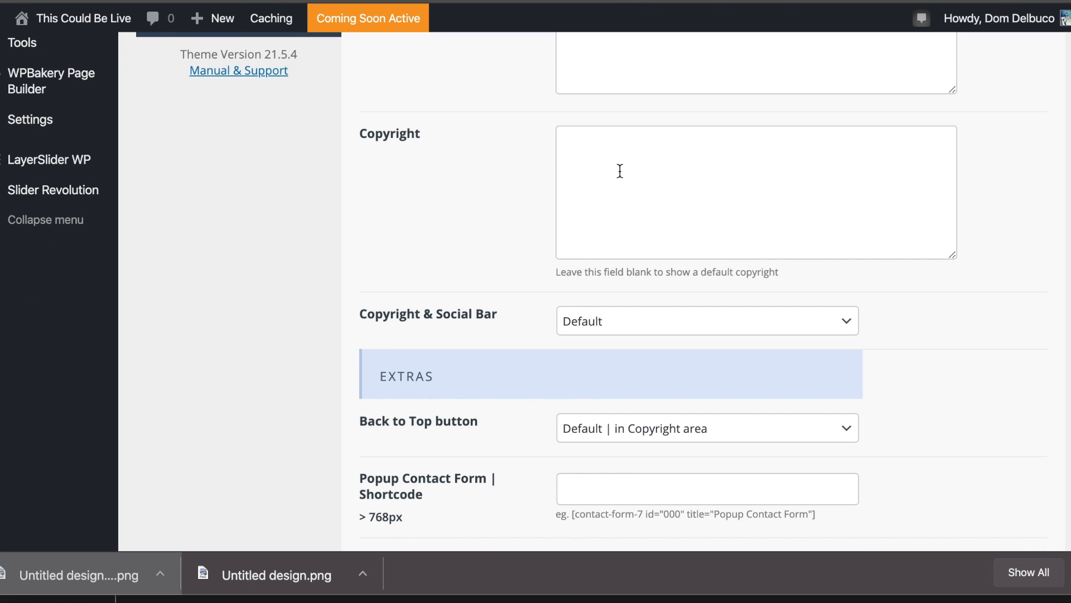
pyautogui.click(619, 170)
pyautogui.press('super+v')
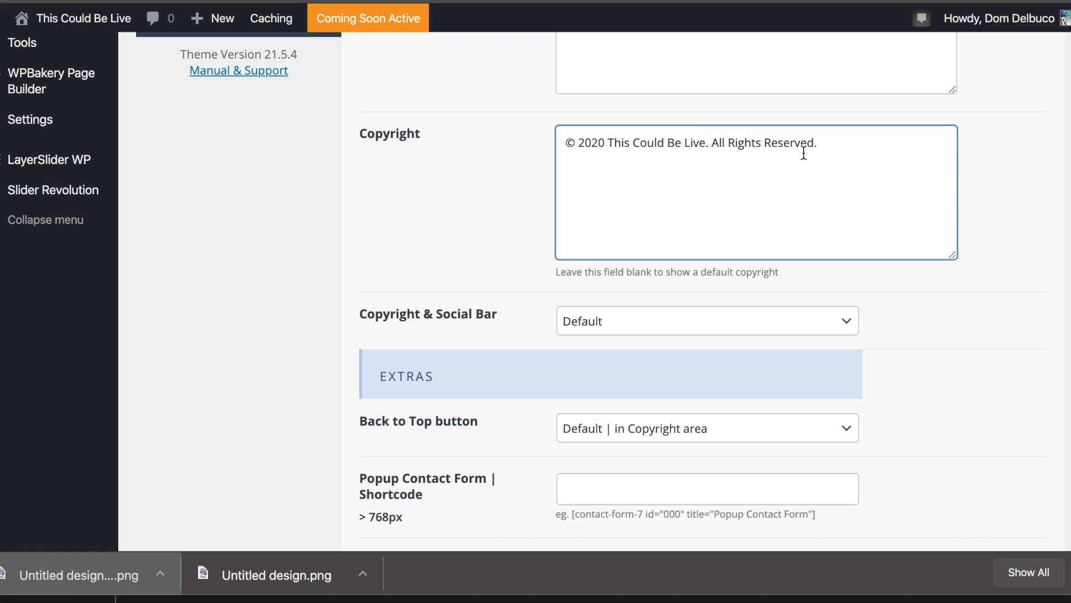
pyautogui.moveTo(705, 141); pyautogui.dragTo(609, 137)
pyautogui.write('Dogwood Dental')
pyautogui.press('BackSpace')
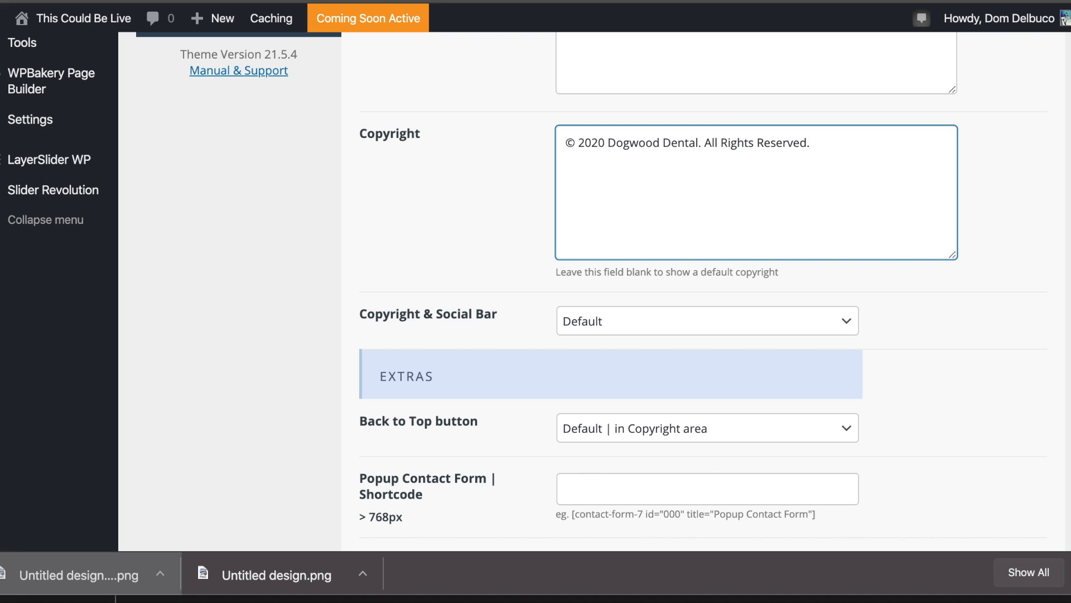
pyautogui.write('fted by Puzzles Marketing Systems, LLC')
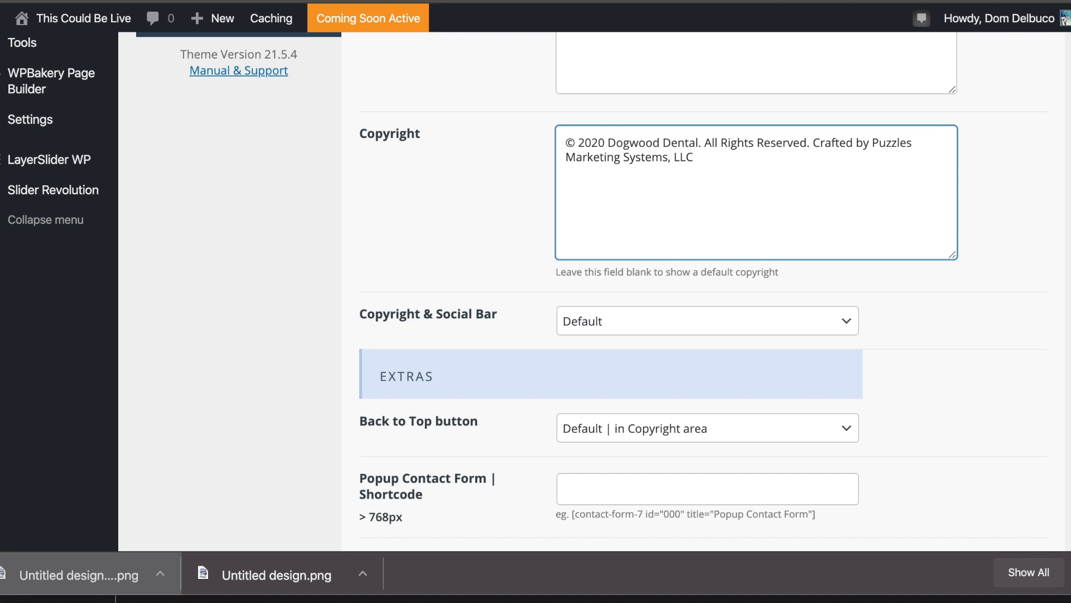
# Insert a '|' separator before 'Crafted by' and save the footer copyright.
pyautogui.click(813, 148)
pyautogui.write('|')
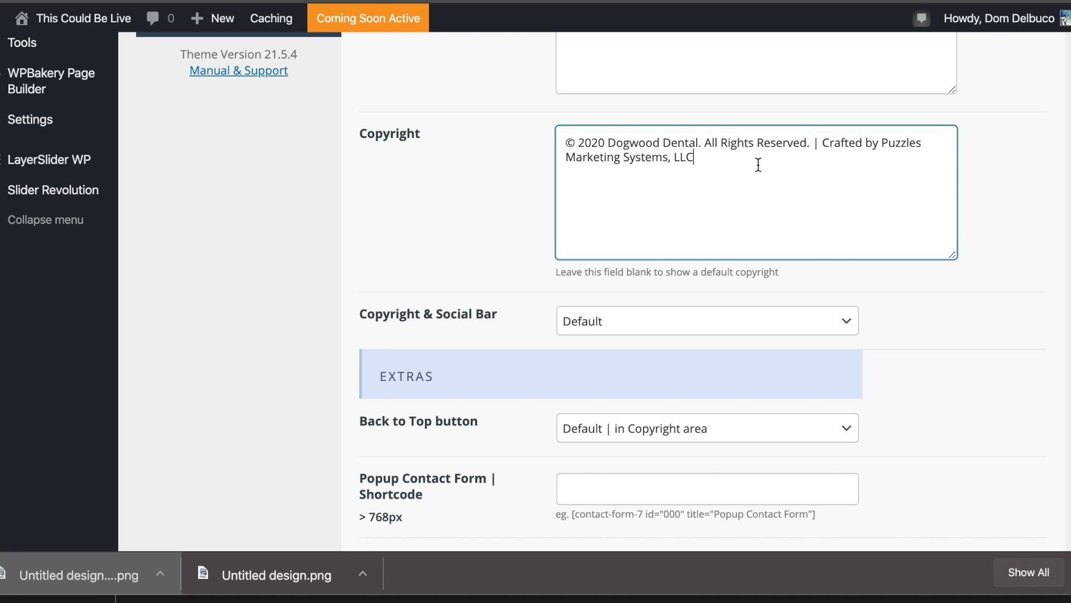
pyautogui.moveTo(882, 143); pyautogui.dragTo(978, 158)
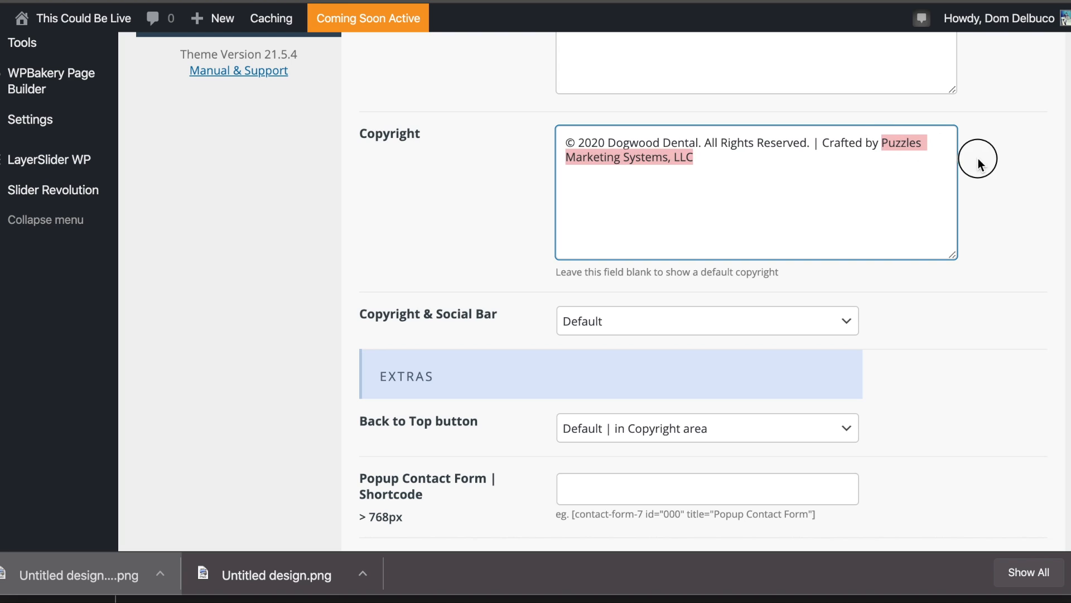
pyautogui.click(865, 157)
pyautogui.moveTo(882, 143); pyautogui.dragTo(825, 168)
pyautogui.click(825, 167)
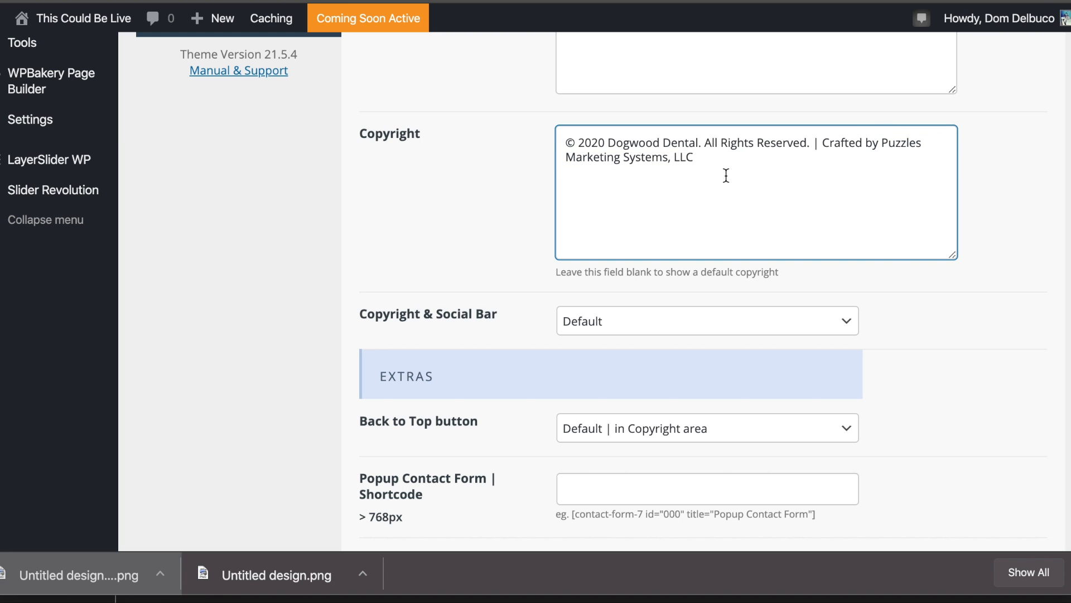
pyautogui.scroll(-10, 709, 191)
pyautogui.click(964, 455)
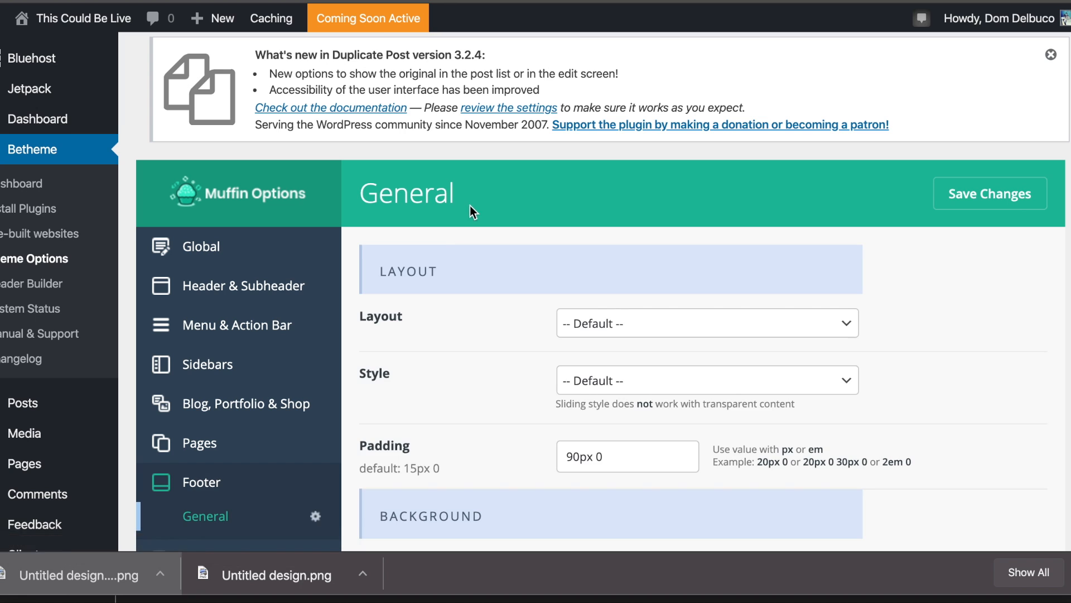
# Browse Responsive General and Header, then the SEO Google Analytics, Facebook Pixel and Remarketing code boxes.
pyautogui.scroll(-5, 470, 206)
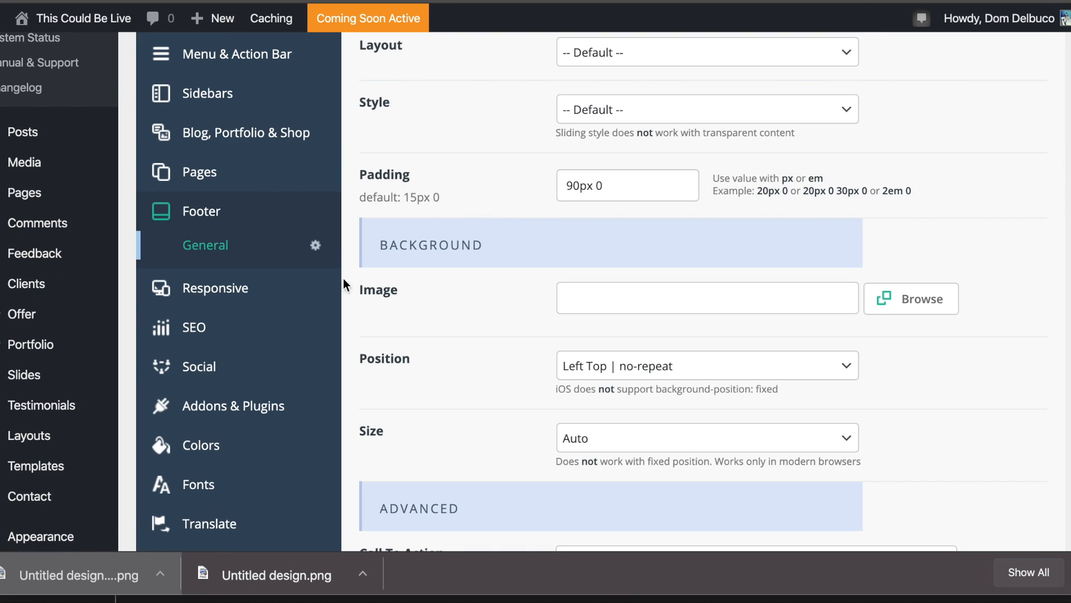
pyautogui.click(241, 296)
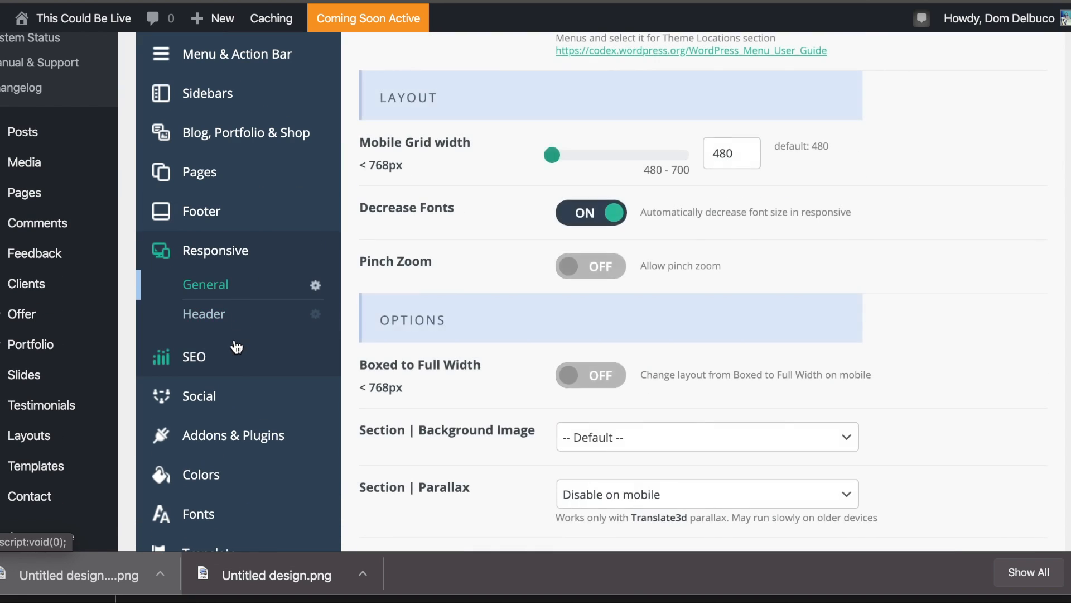
pyautogui.click(215, 318)
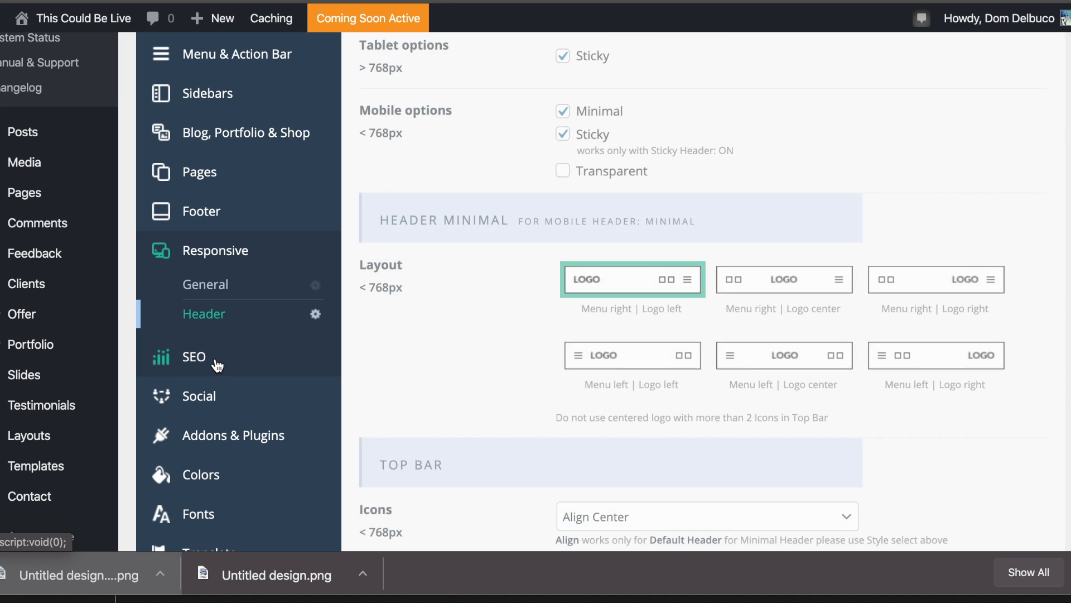
pyautogui.click(201, 357)
pyautogui.scroll(2, 403, 259)
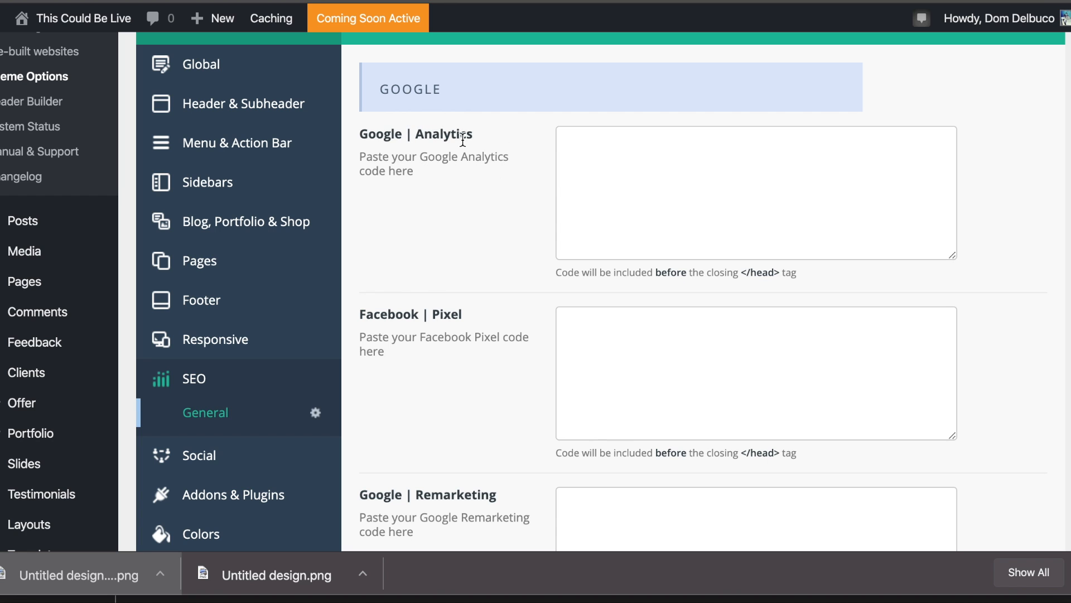
pyautogui.scroll(-5, 470, 139)
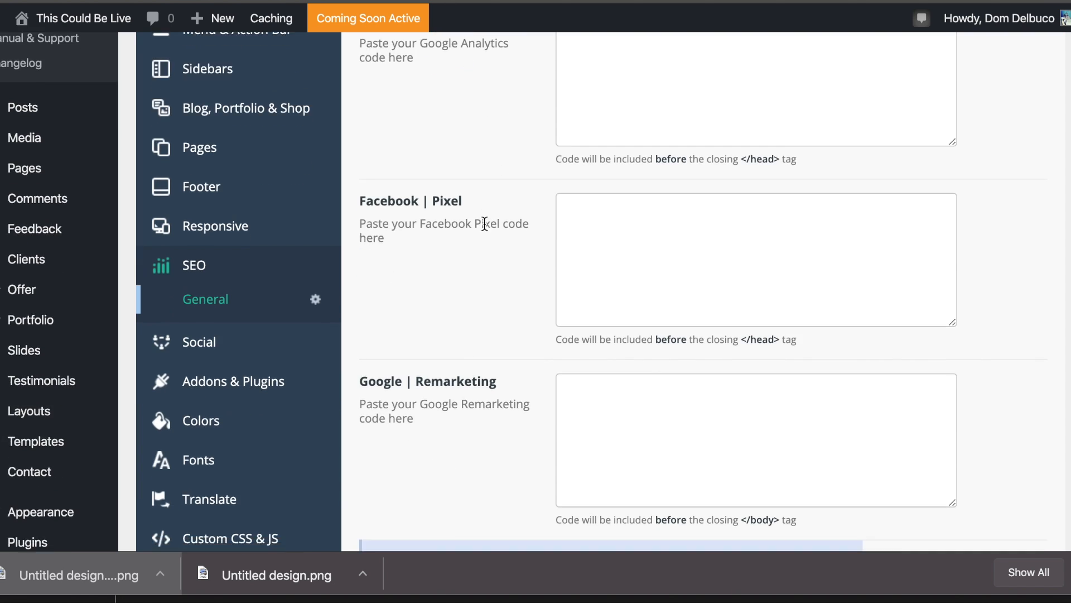
pyautogui.scroll(5, 484, 229)
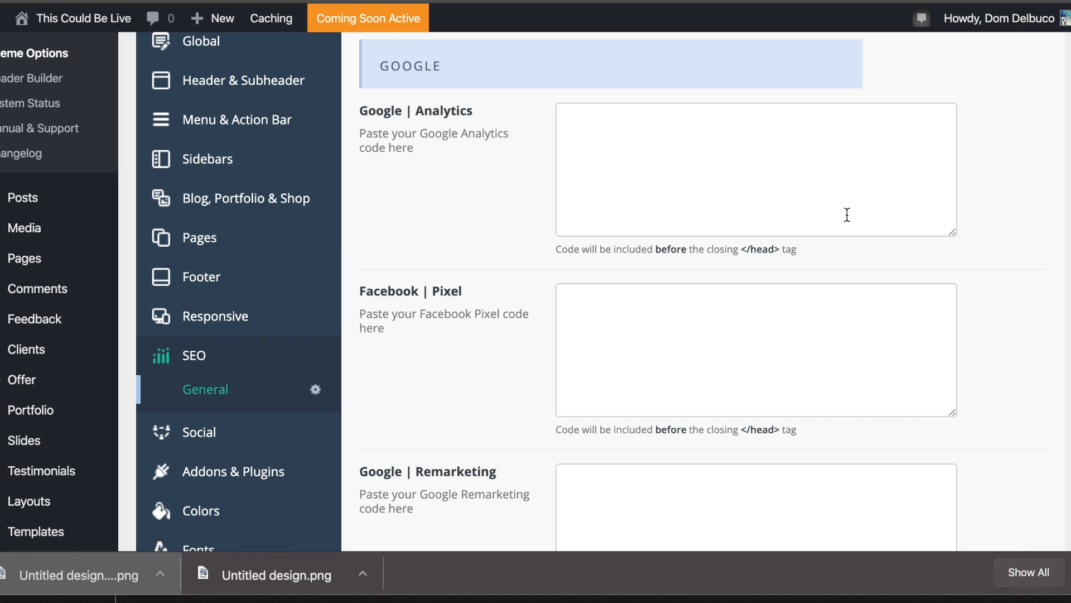
pyautogui.click(763, 160)
pyautogui.click(713, 377)
pyautogui.scroll(-3, 718, 323)
pyautogui.click(677, 382)
pyautogui.scroll(-5, 640, 224)
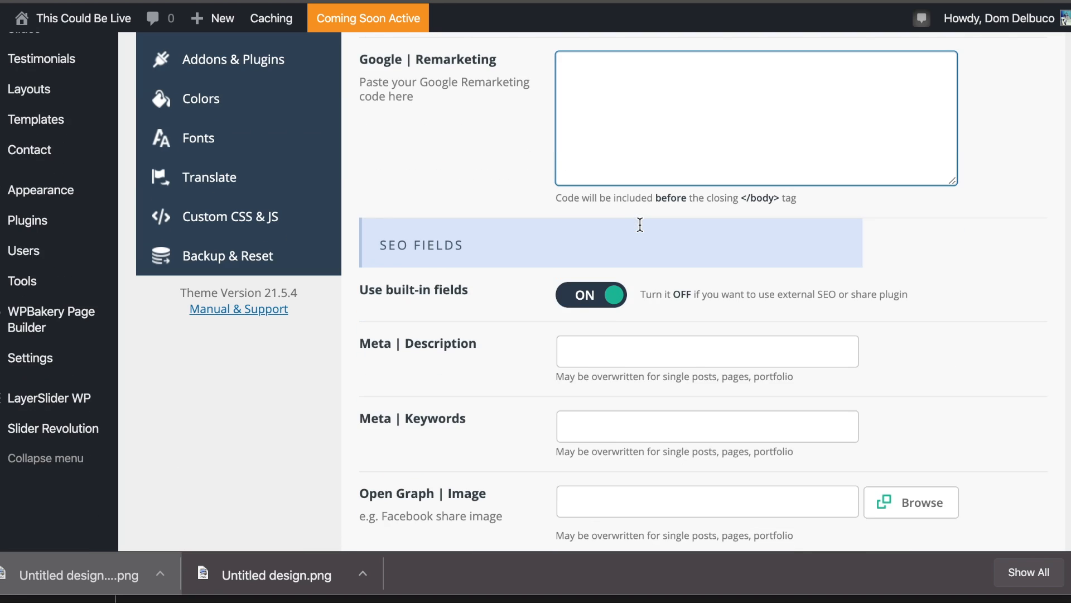
pyautogui.scroll(-5, 640, 225)
pyautogui.scroll(15, 640, 225)
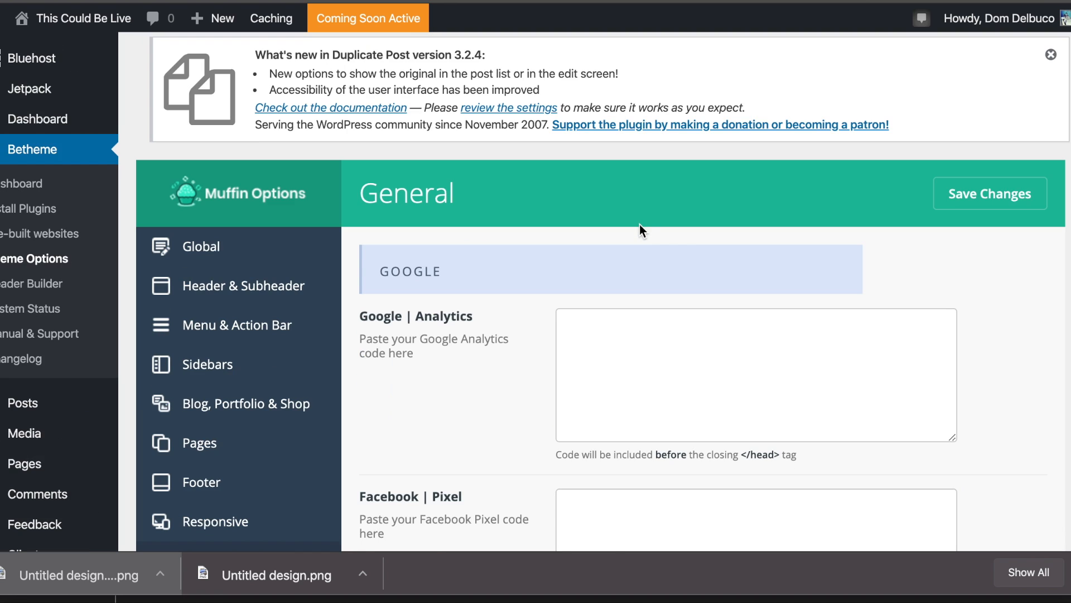
pyautogui.scroll(-6, 640, 224)
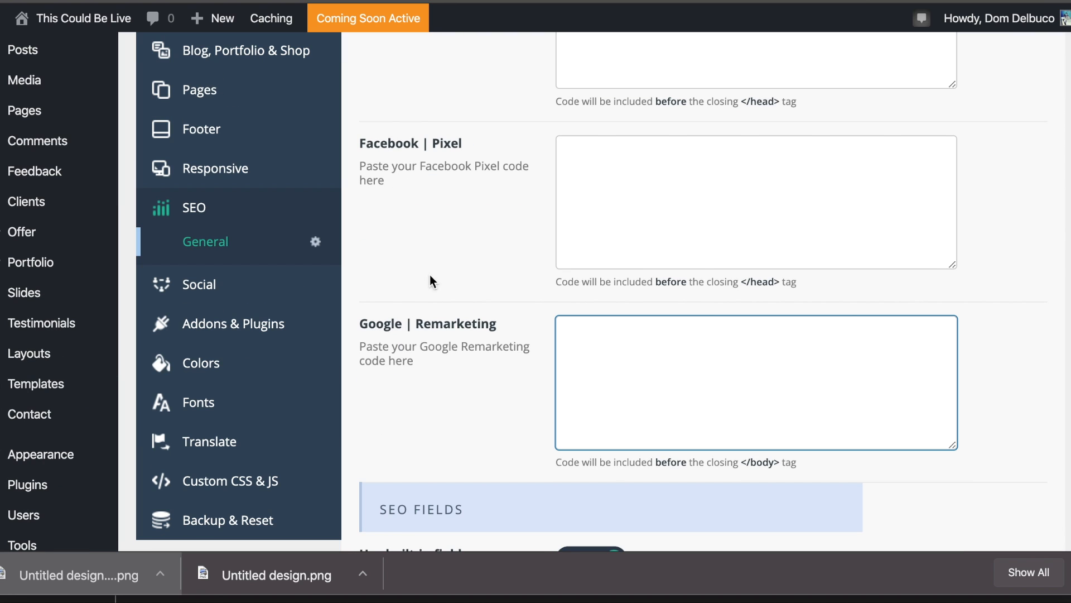
# Review the Social General link fields for Skype, WhatsApp, Facebook, Twitter and Vimeo.
pyautogui.click(241, 284)
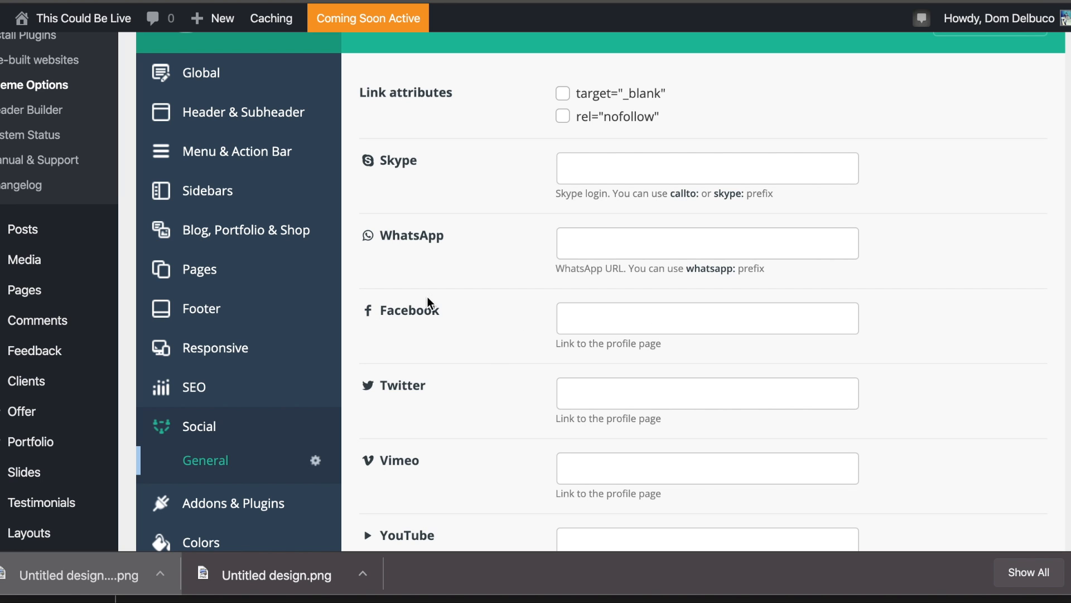
pyautogui.scroll(-1, 614, 99)
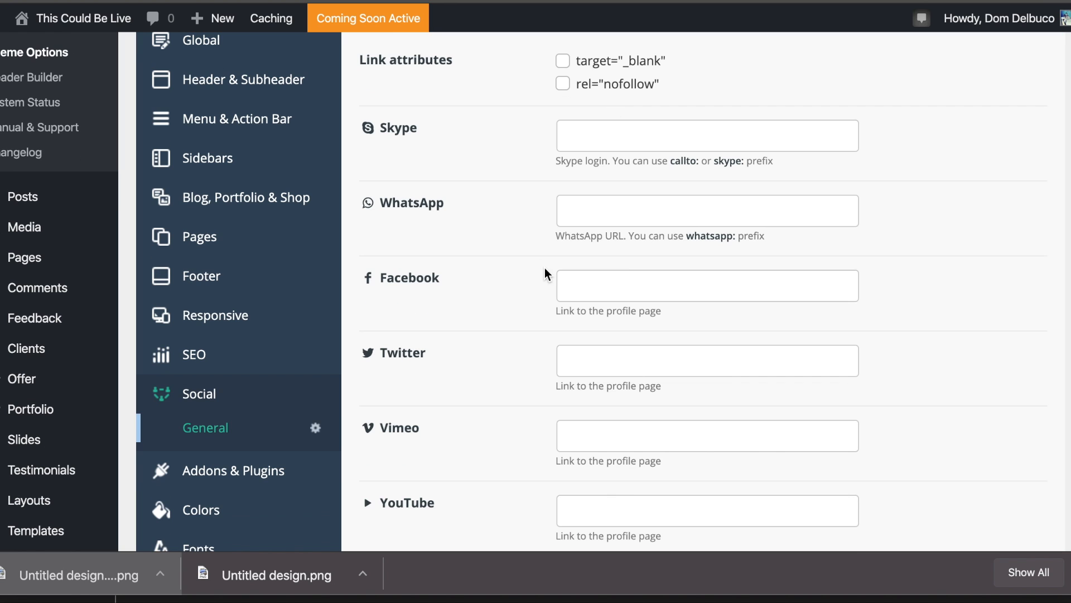
pyautogui.scroll(2, 545, 266)
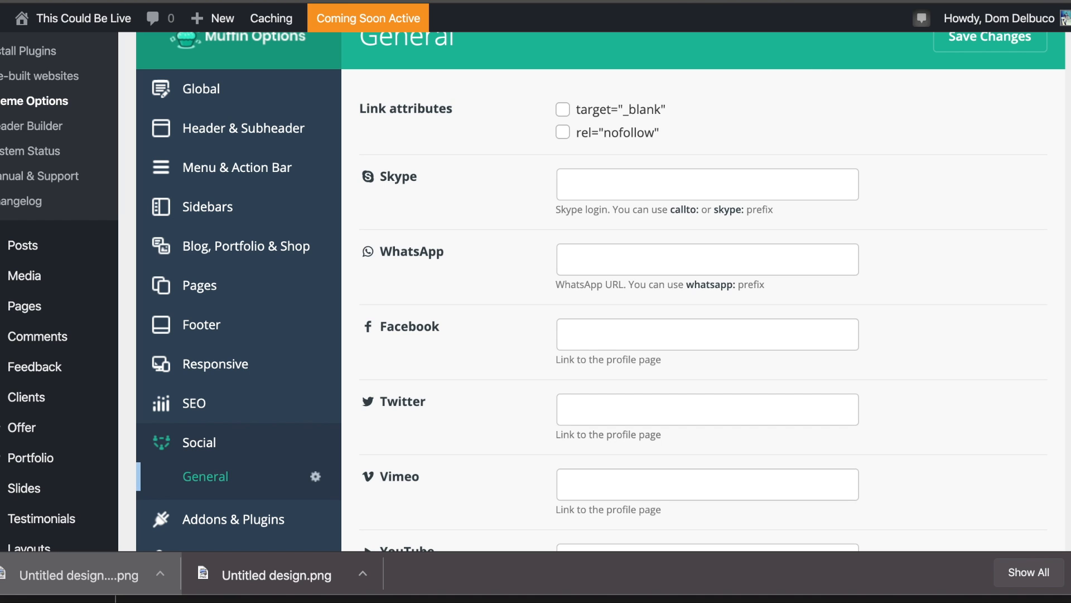
pyautogui.scroll(-2, 693, 265)
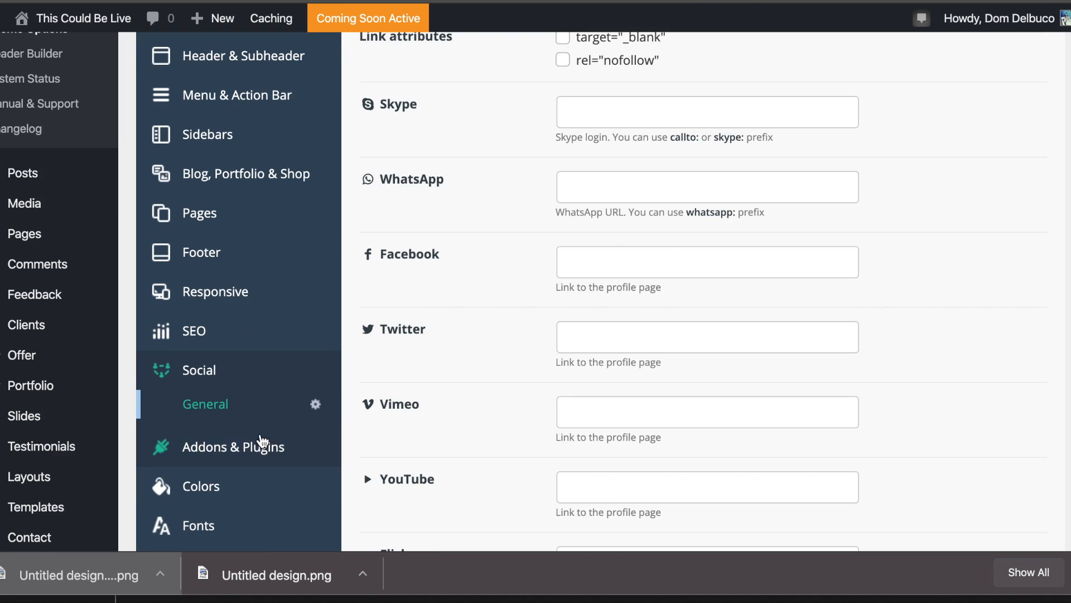
pyautogui.click(262, 486)
# Scroll through the Colors General settings.
pyautogui.scroll(4, 683, 187)
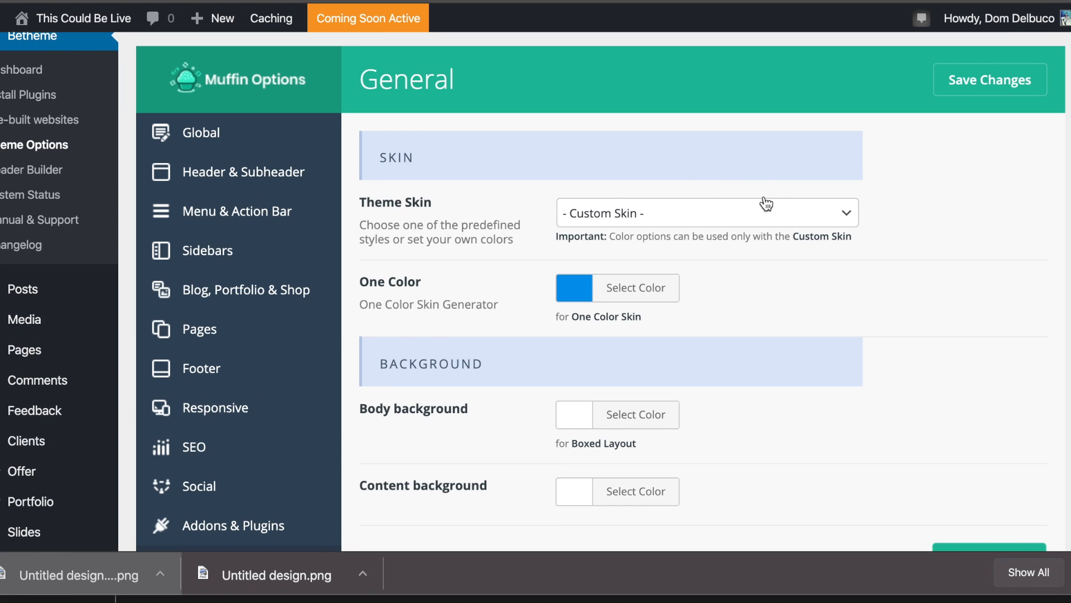
pyautogui.scroll(-4, 766, 204)
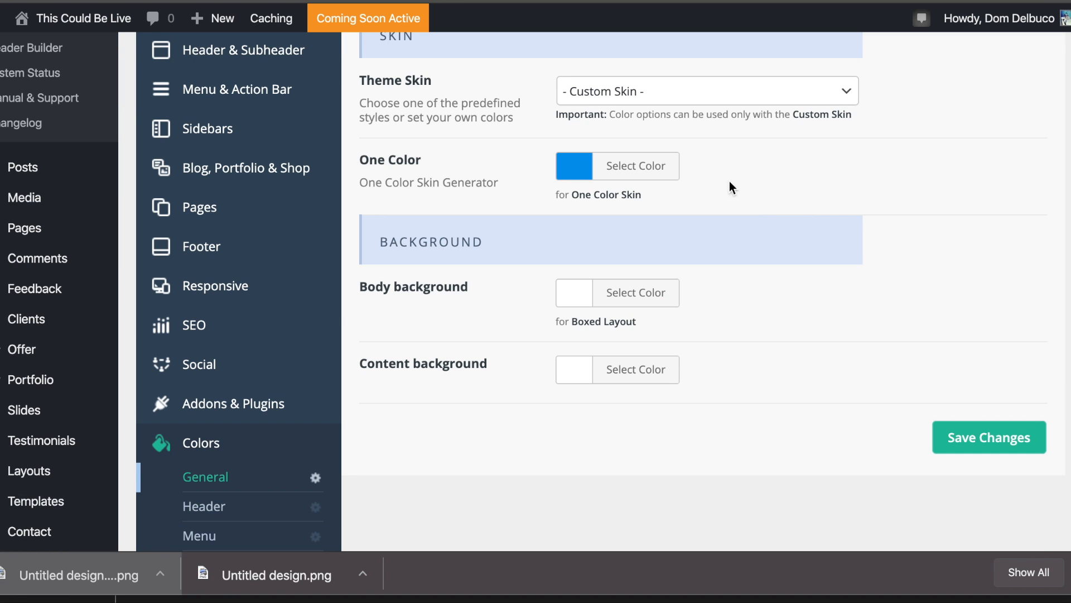
pyautogui.scroll(4, 277, 239)
pyautogui.scroll(-8, 374, 201)
pyautogui.scroll(-3, 374, 200)
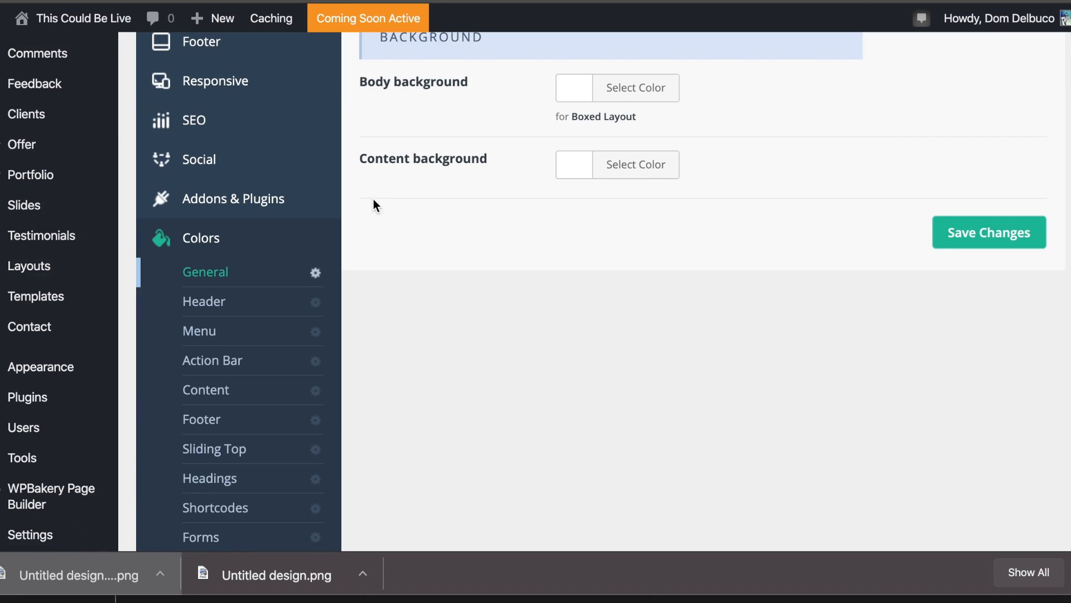
pyautogui.scroll(-1, 243, 317)
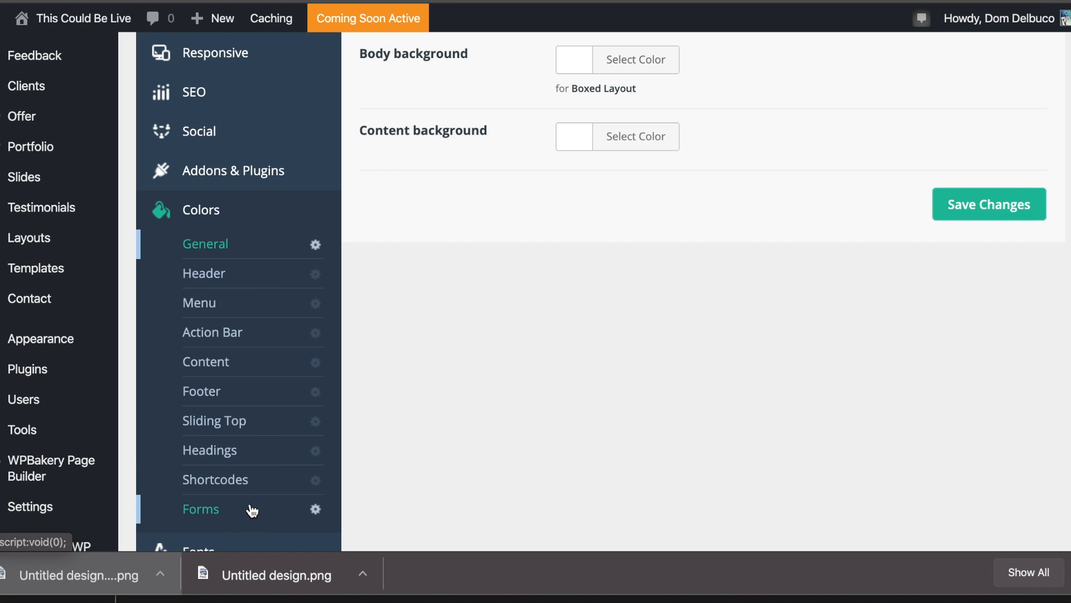
pyautogui.scroll(-2, 241, 275)
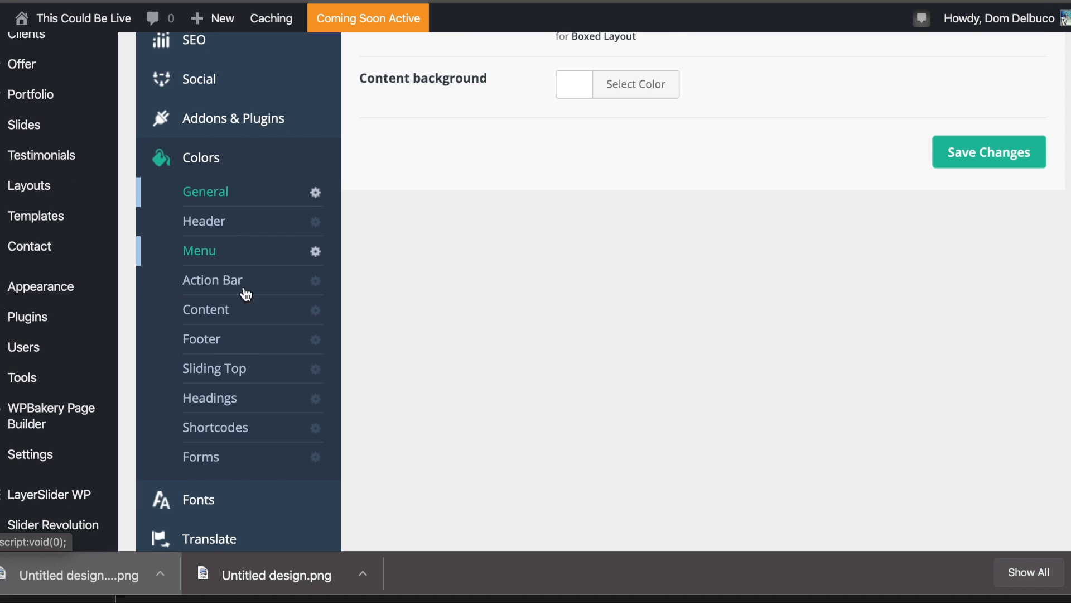
# Review the Fonts Family settings.
pyautogui.click(235, 508)
pyautogui.scroll(7, 483, 152)
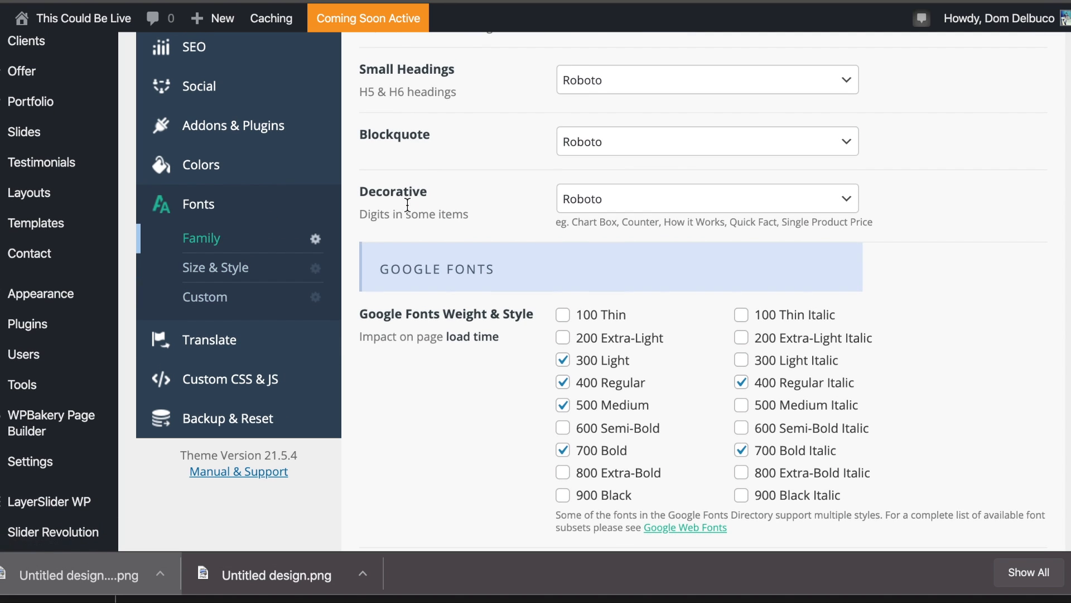
pyautogui.scroll(10, 494, 148)
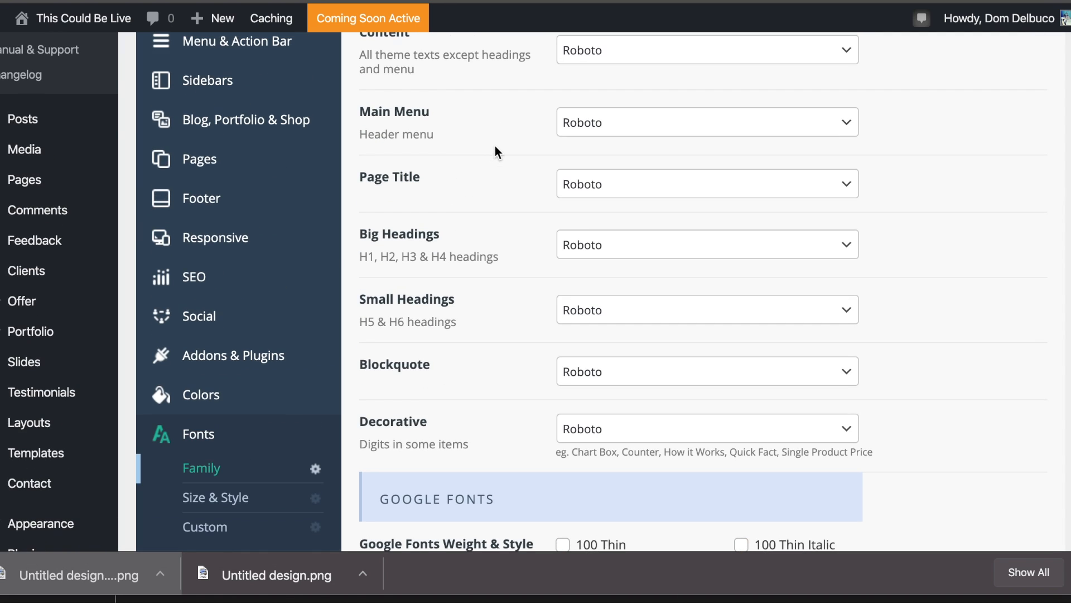
pyautogui.scroll(-8, 590, 226)
pyautogui.scroll(-12, 592, 230)
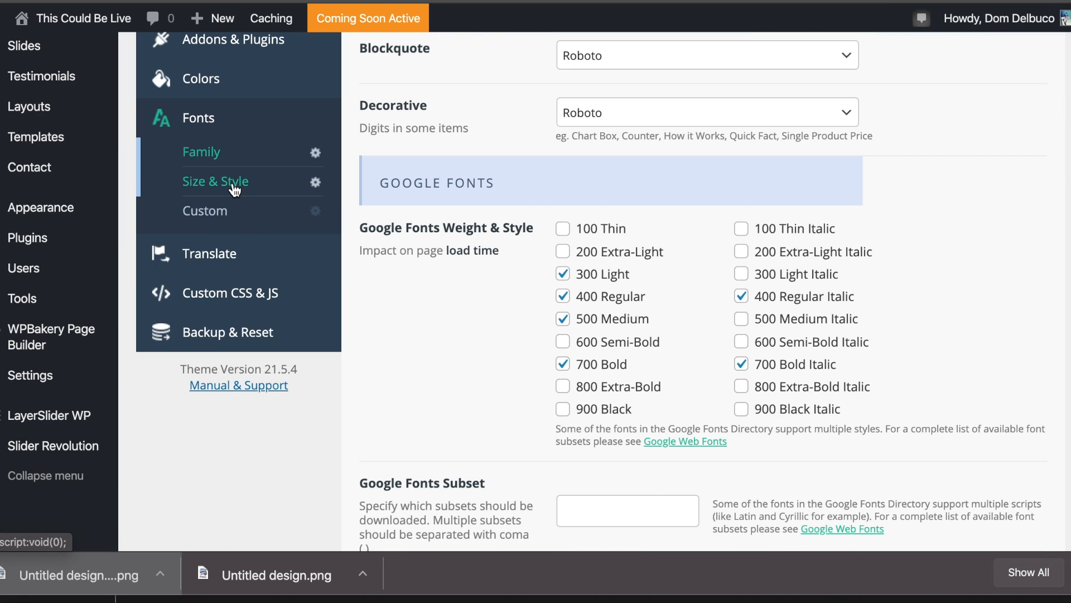
# Review Fonts Size & Style, with H1 at 76 px and H2 at 52 px.
pyautogui.click(235, 190)
pyautogui.scroll(5, 641, 178)
pyautogui.scroll(14, 641, 178)
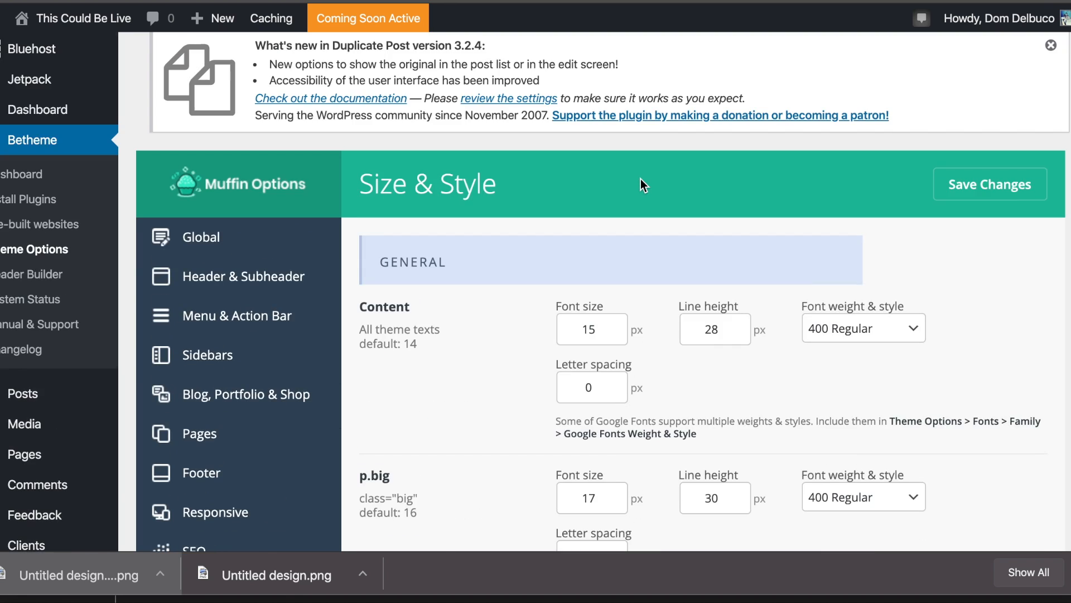
pyautogui.scroll(-20, 641, 178)
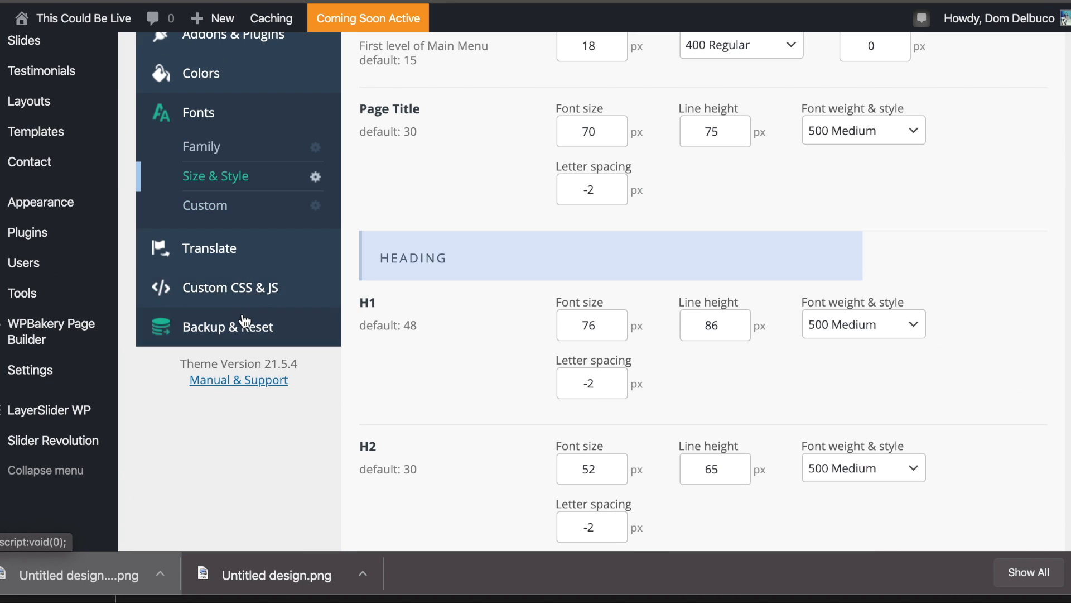
pyautogui.scroll(10, 357, 259)
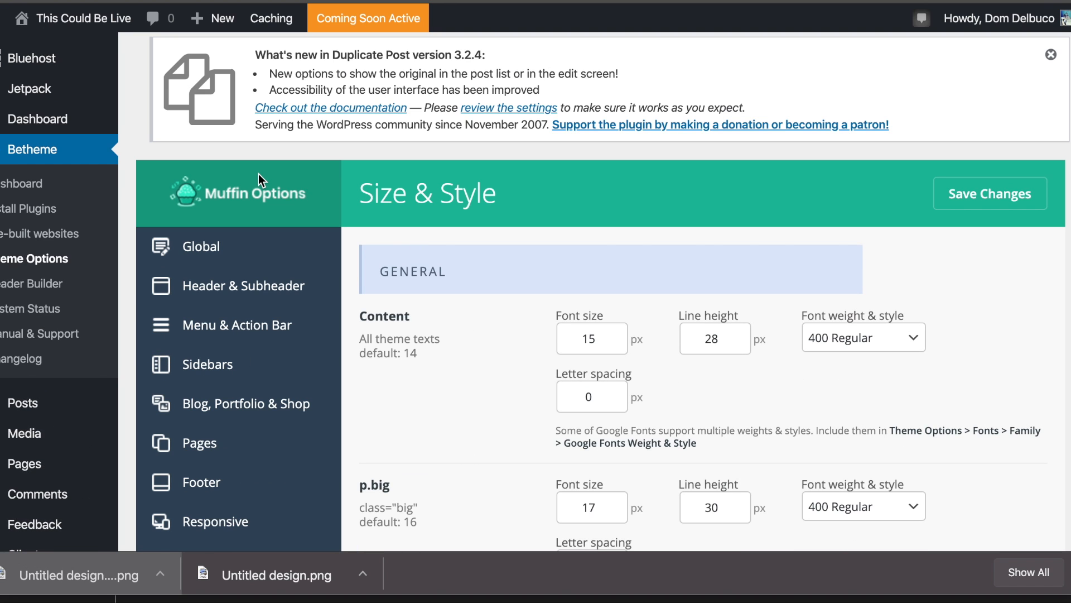